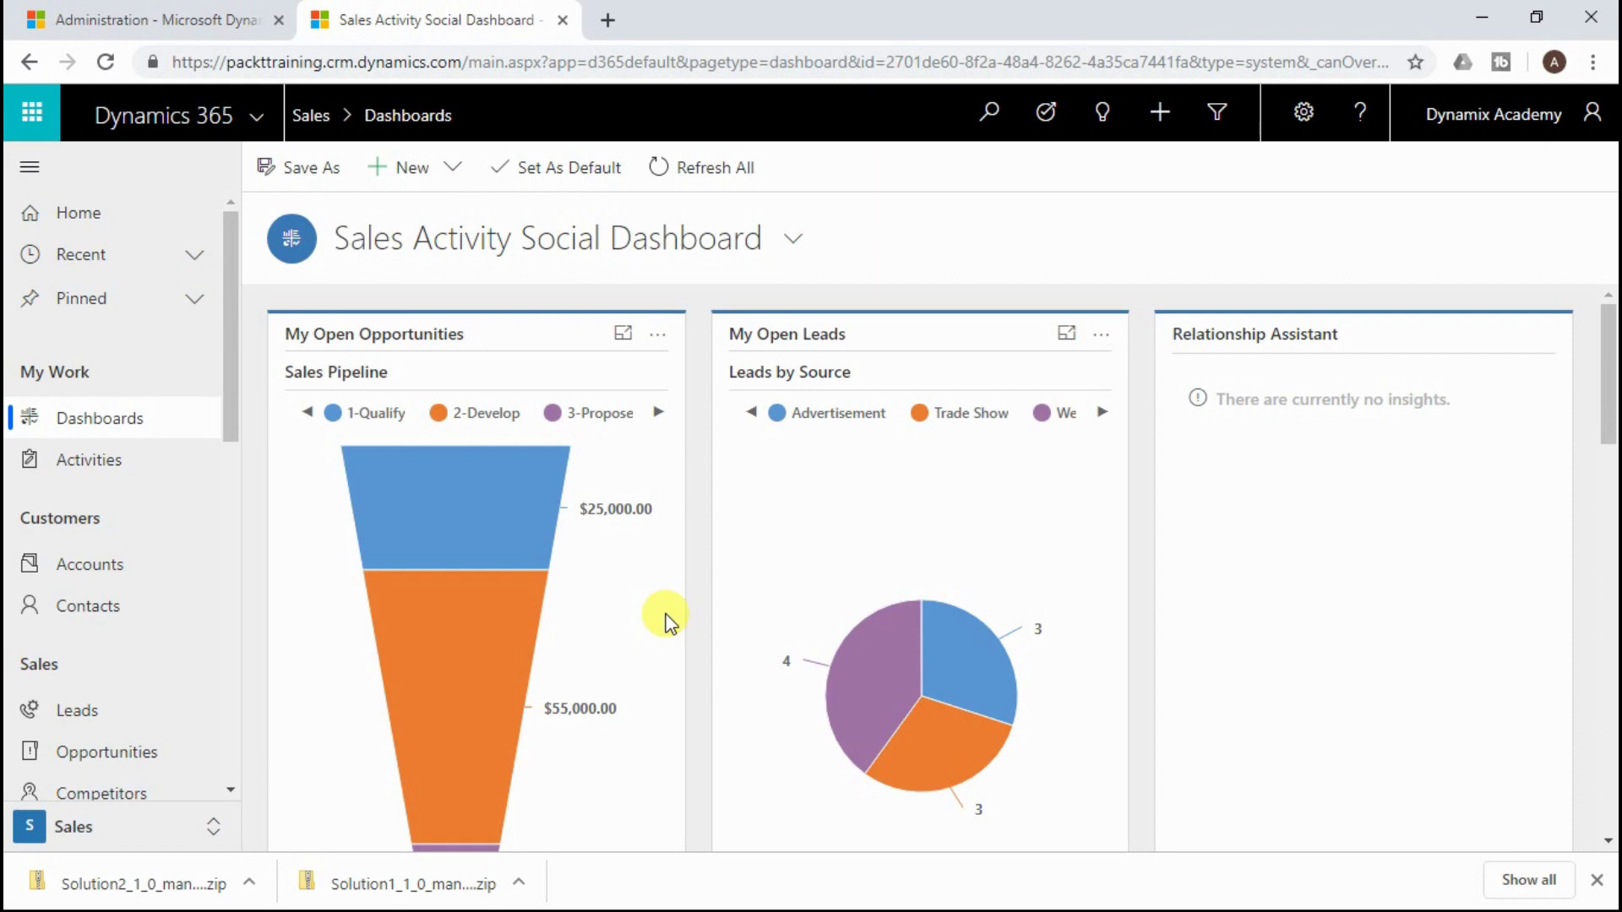
Dismiss the downloads bar, and collapse and re-expand the site map navigation
left_click(1597, 881)
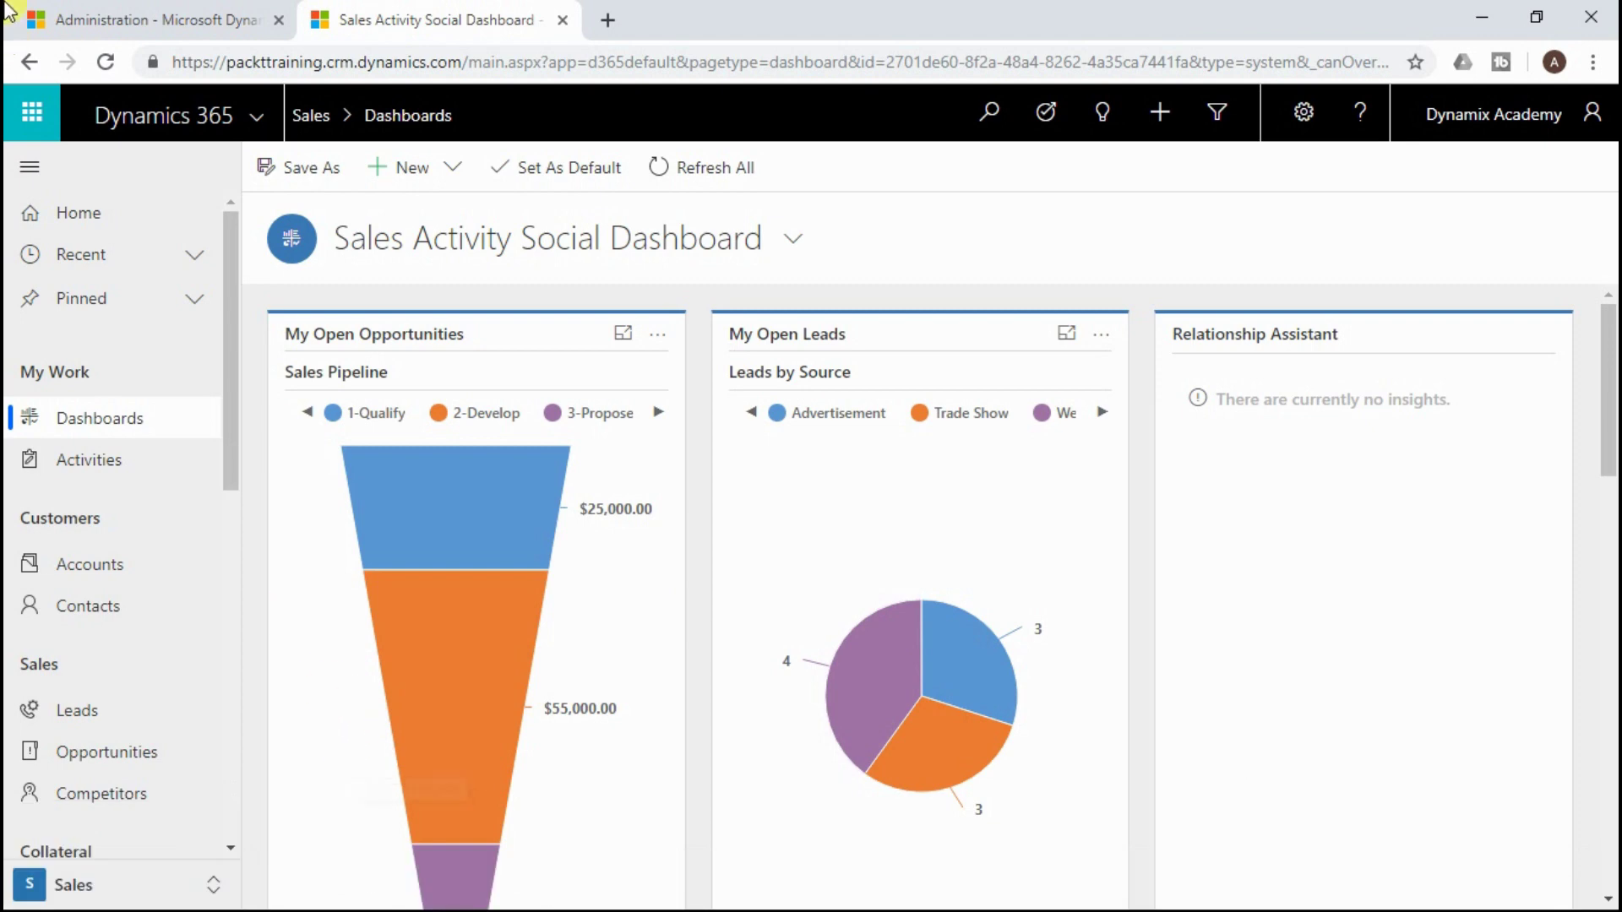
left_click(19, 173)
left_click(19, 173)
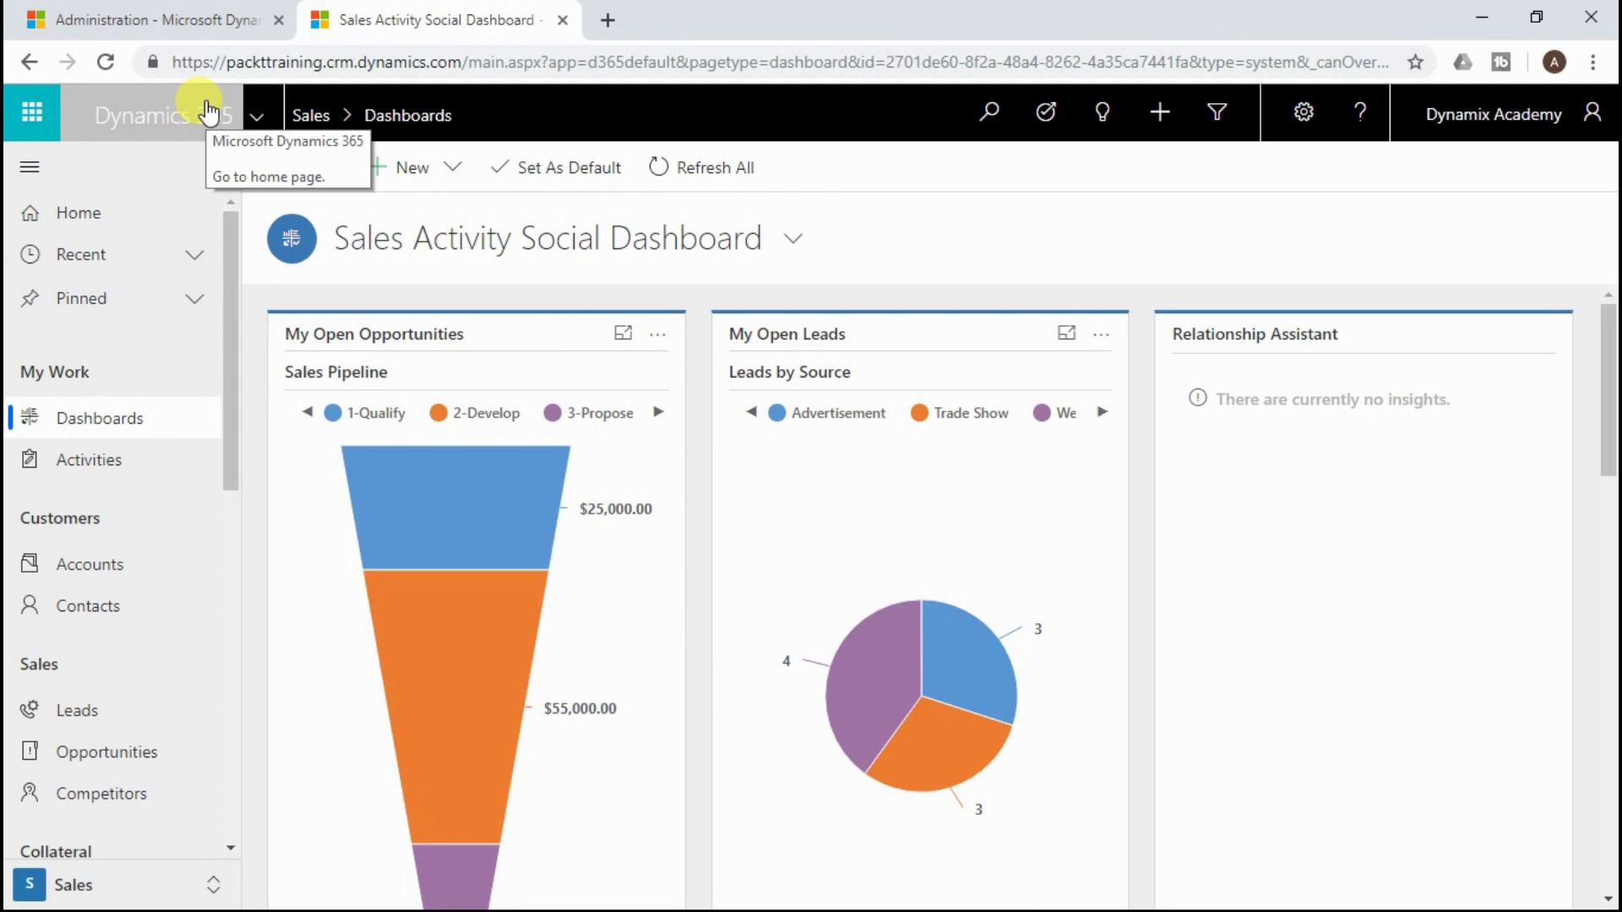
left_click(29, 172)
left_click(29, 172)
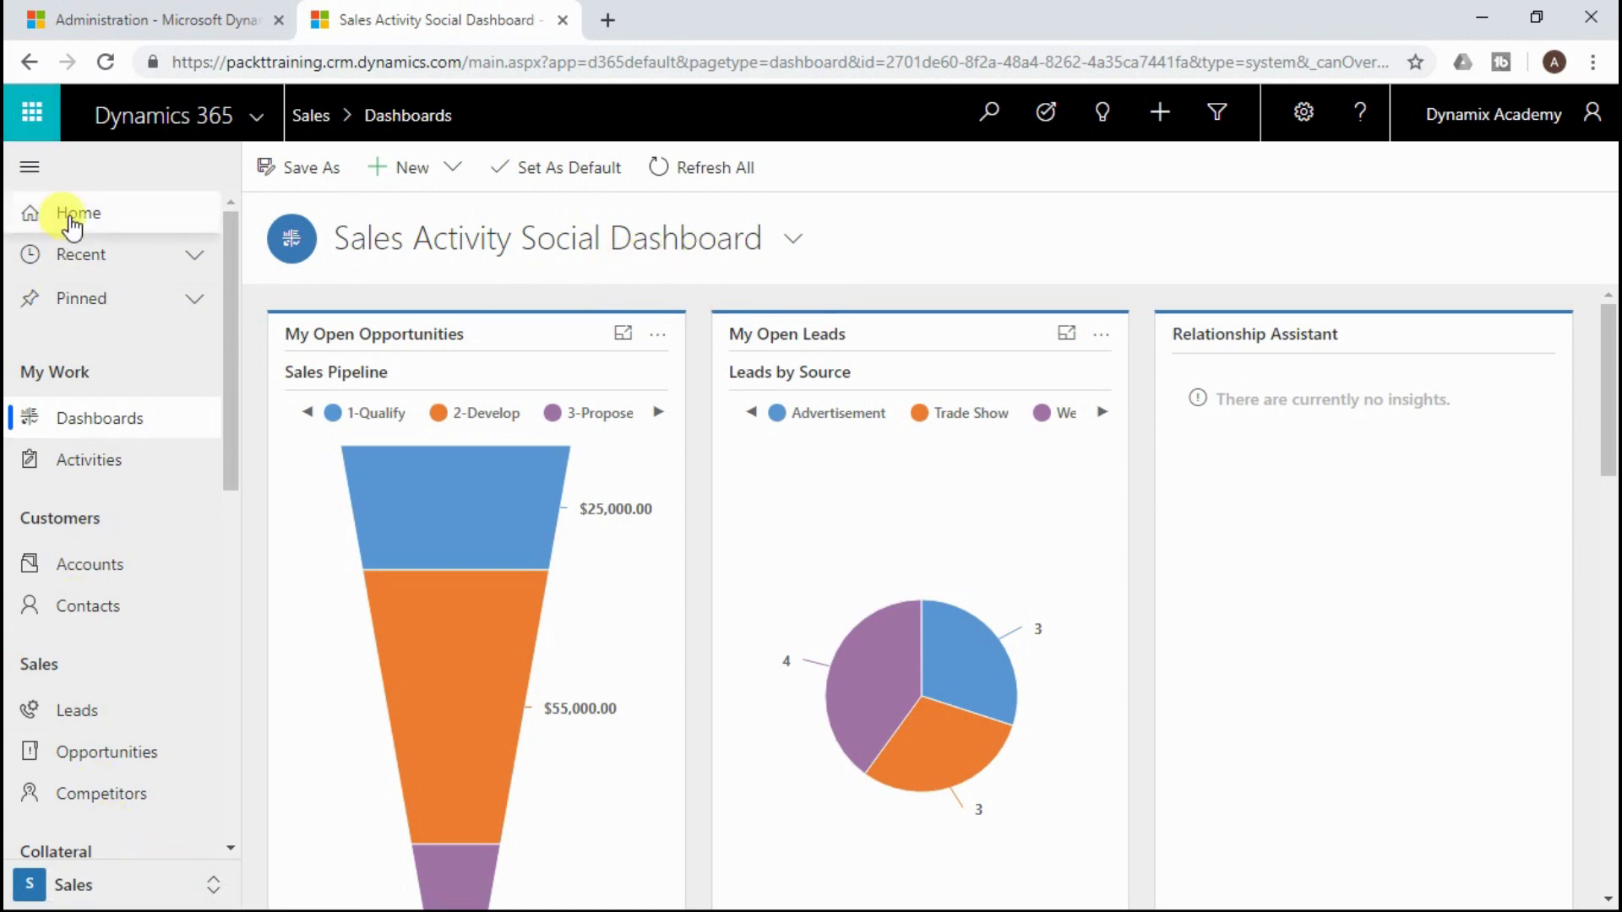
View the recent items in the site map, collapse them again and expand the pinned items
left_click(197, 258)
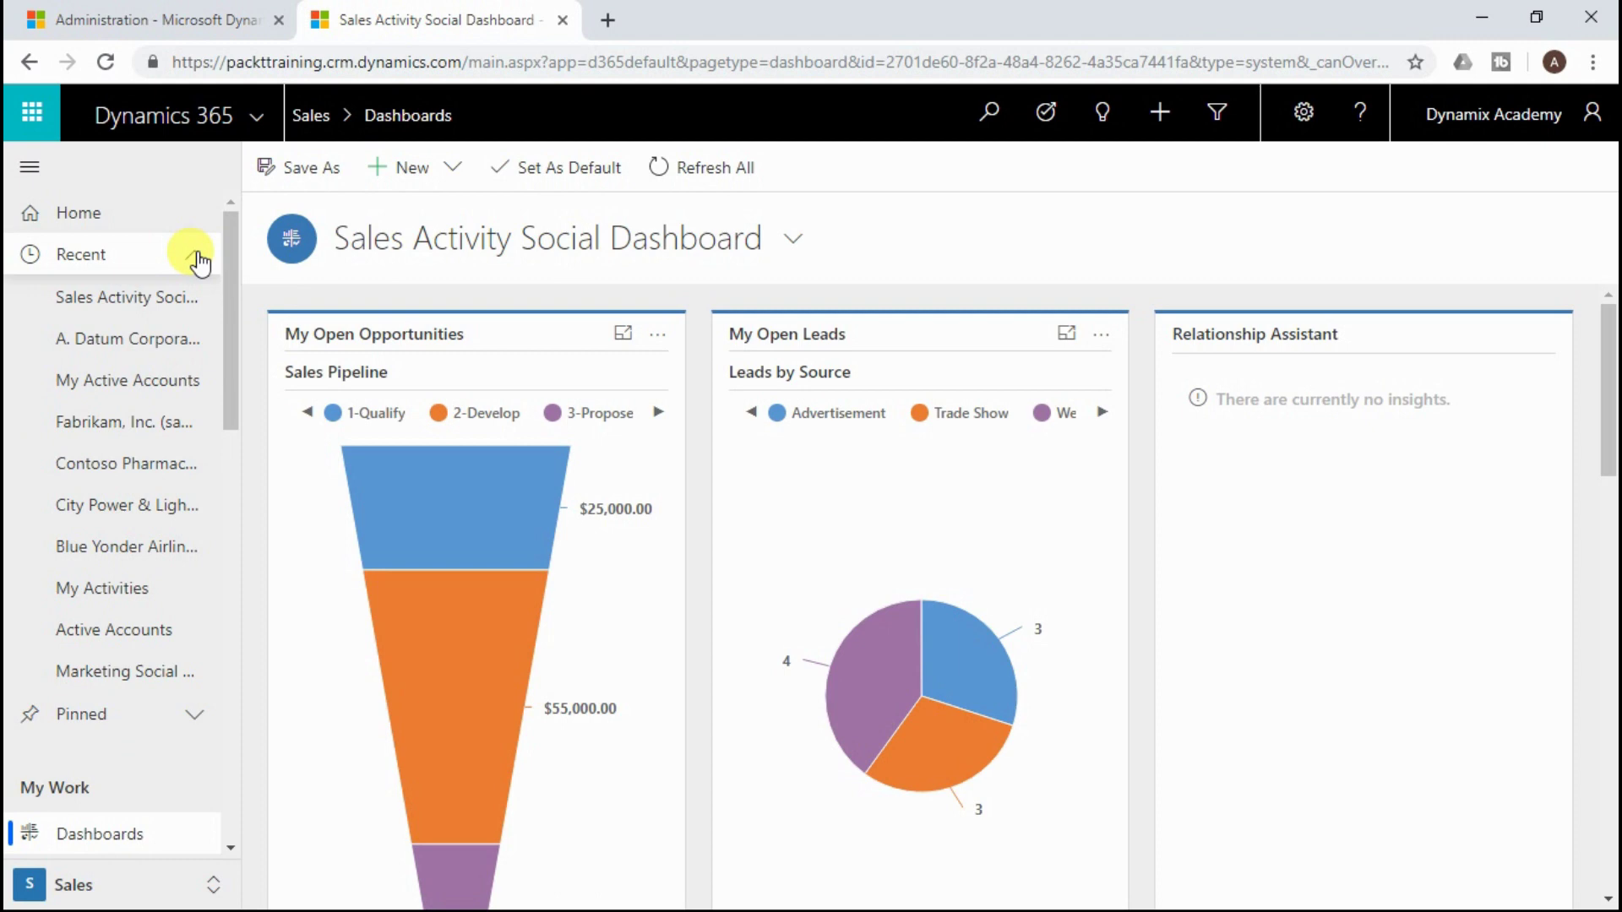
left_click(198, 259)
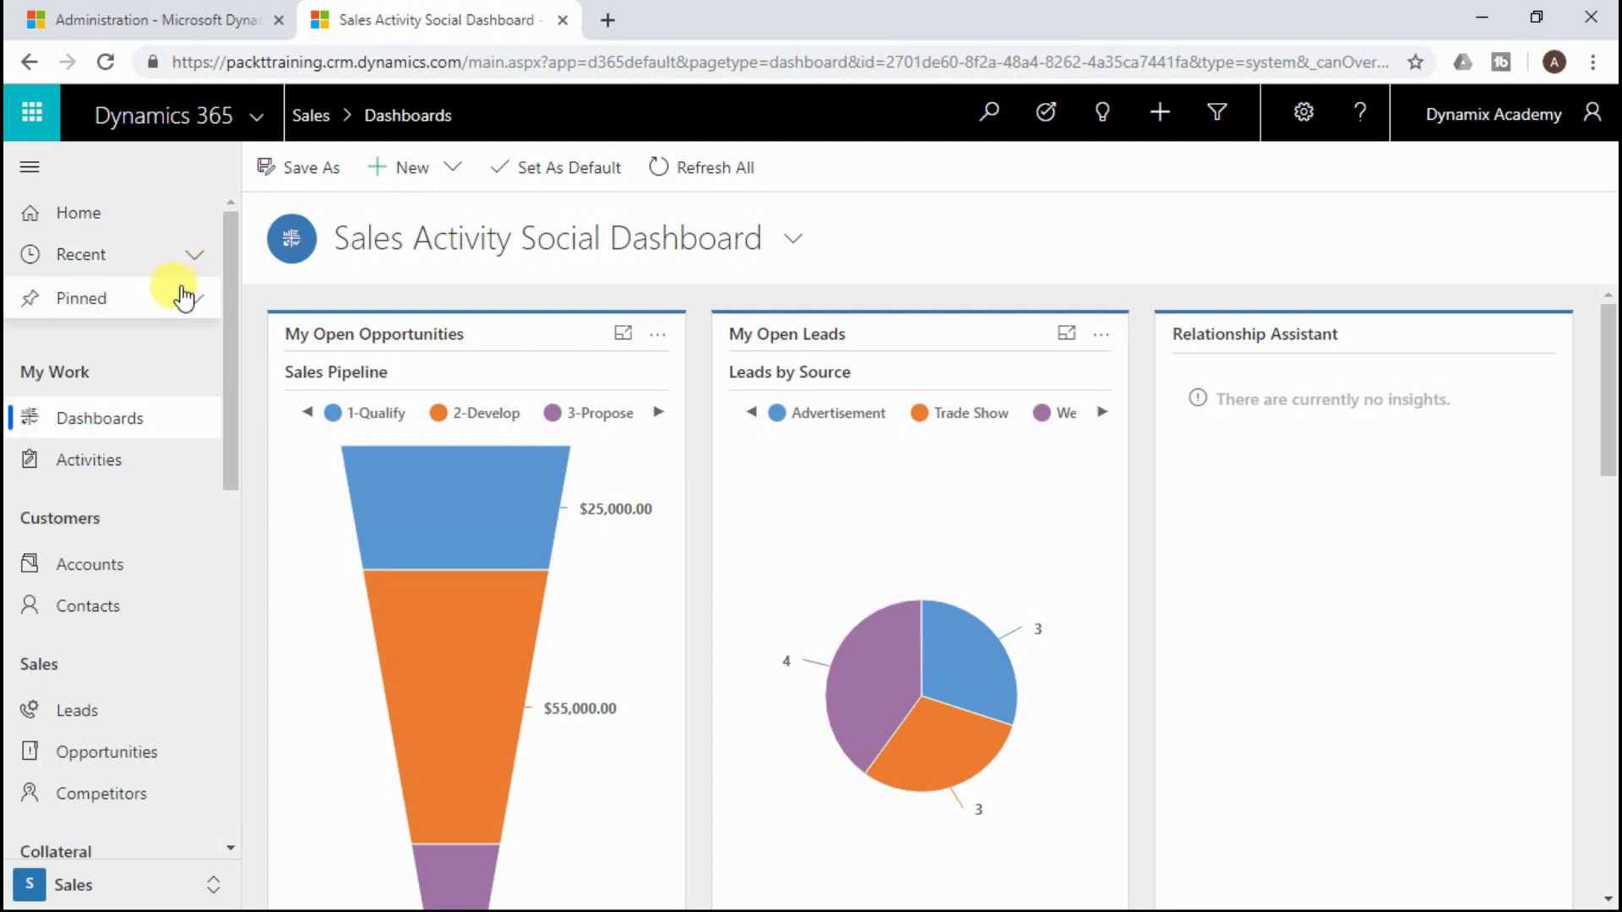
left_click(190, 301)
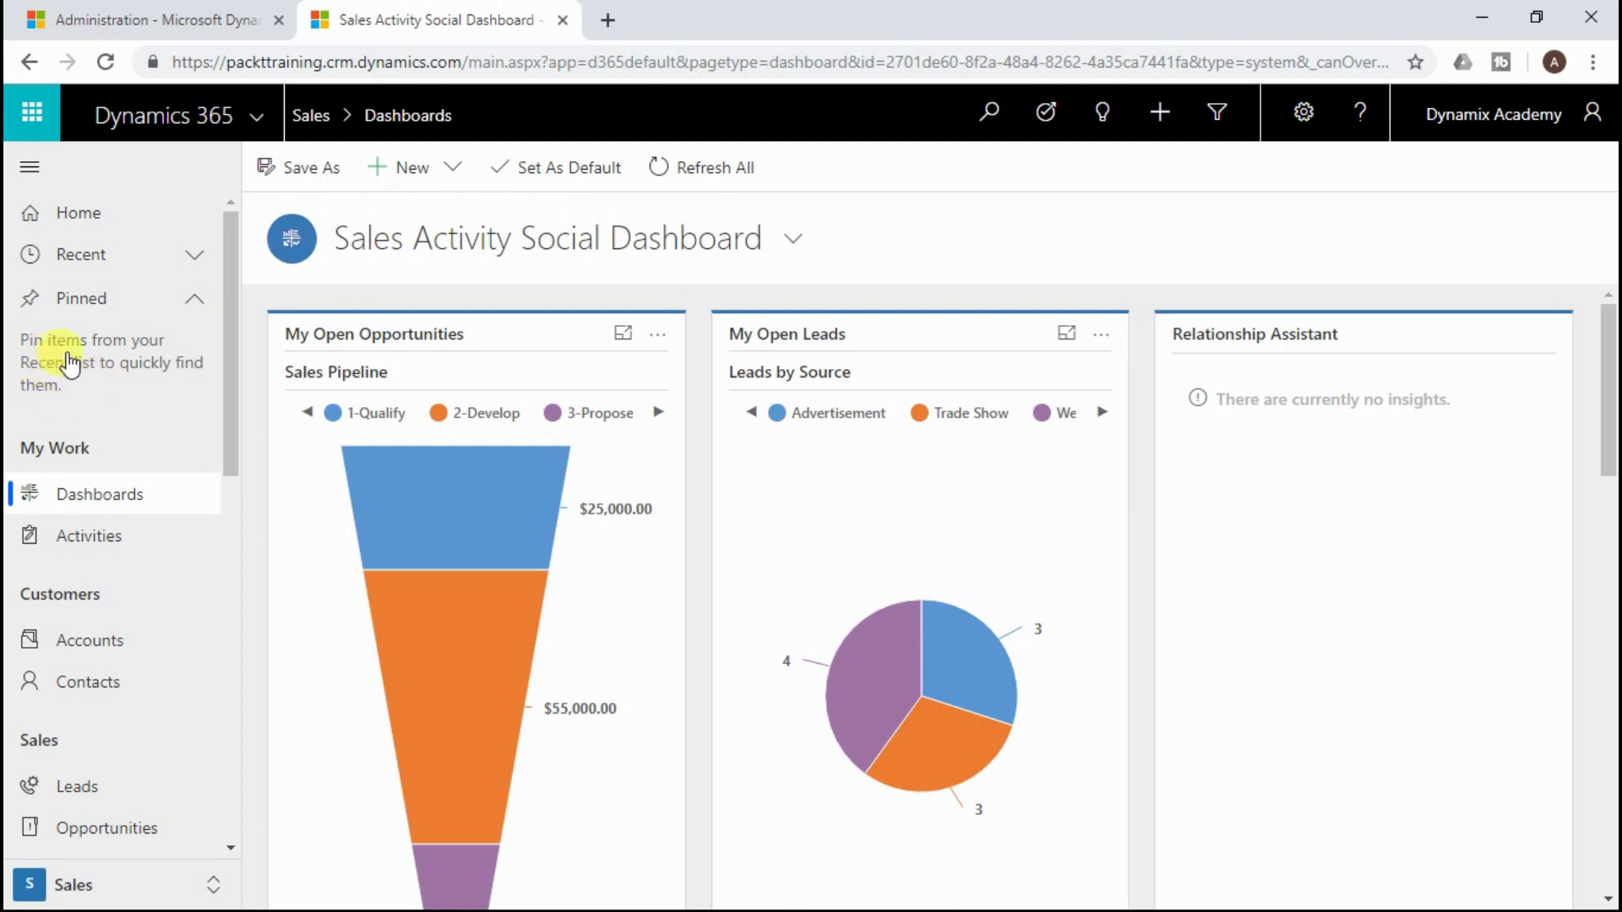
Look through the list of dashboards that can replace the Sales Activity Social Dashboard
scroll(58, 352, "down", 2)
scroll(49, 422, "down", 2)
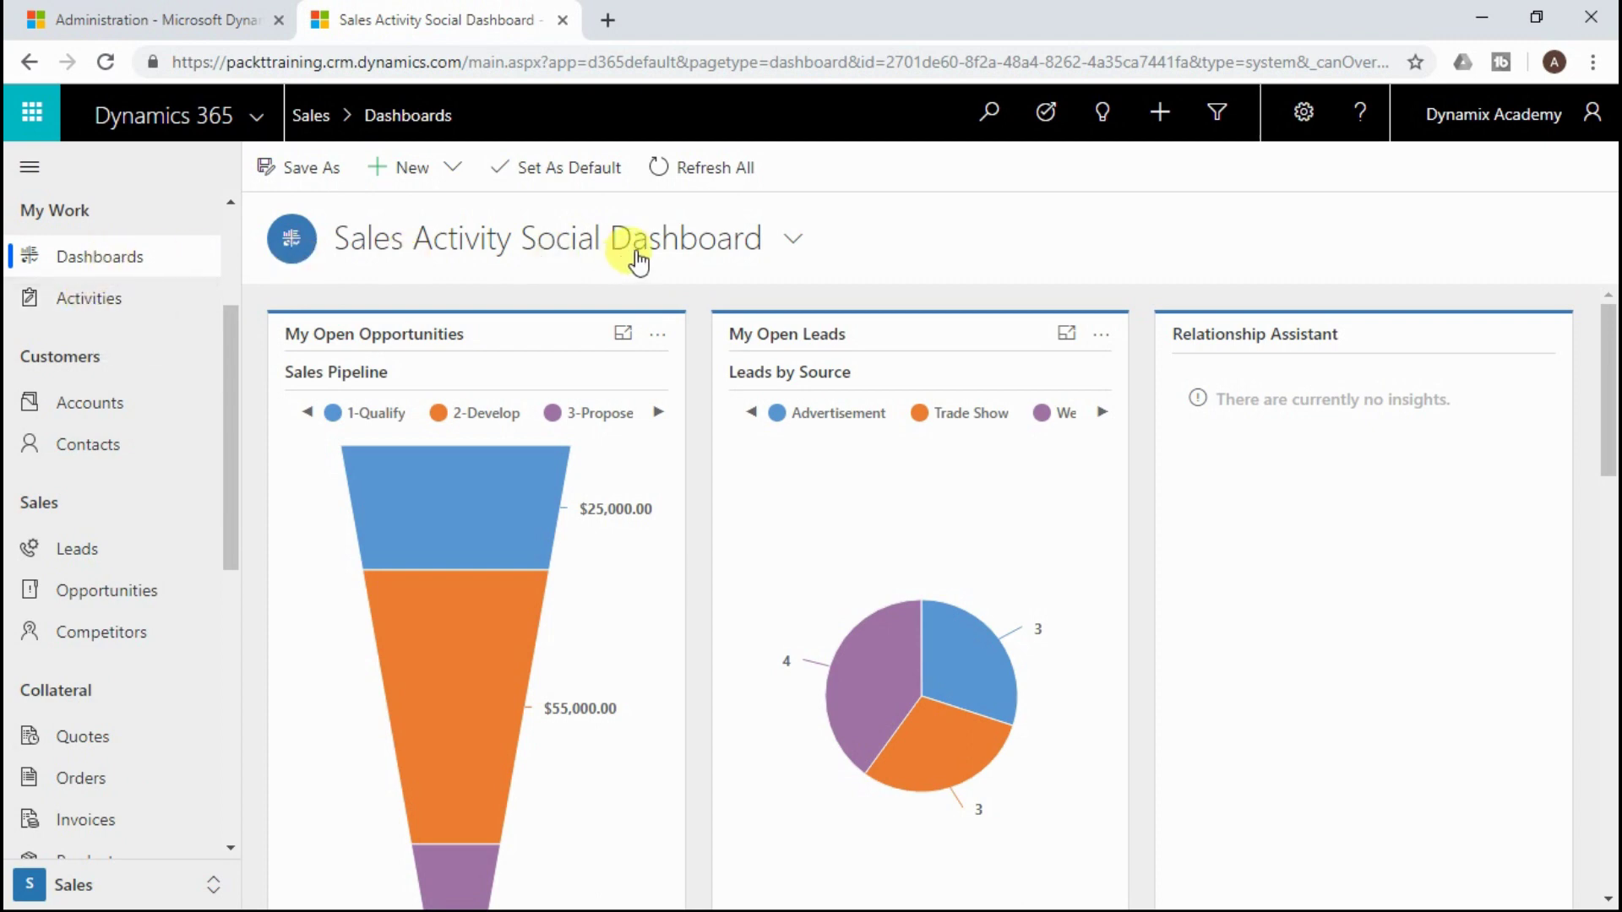
left_click(792, 240)
scroll(750, 294, "down", 3)
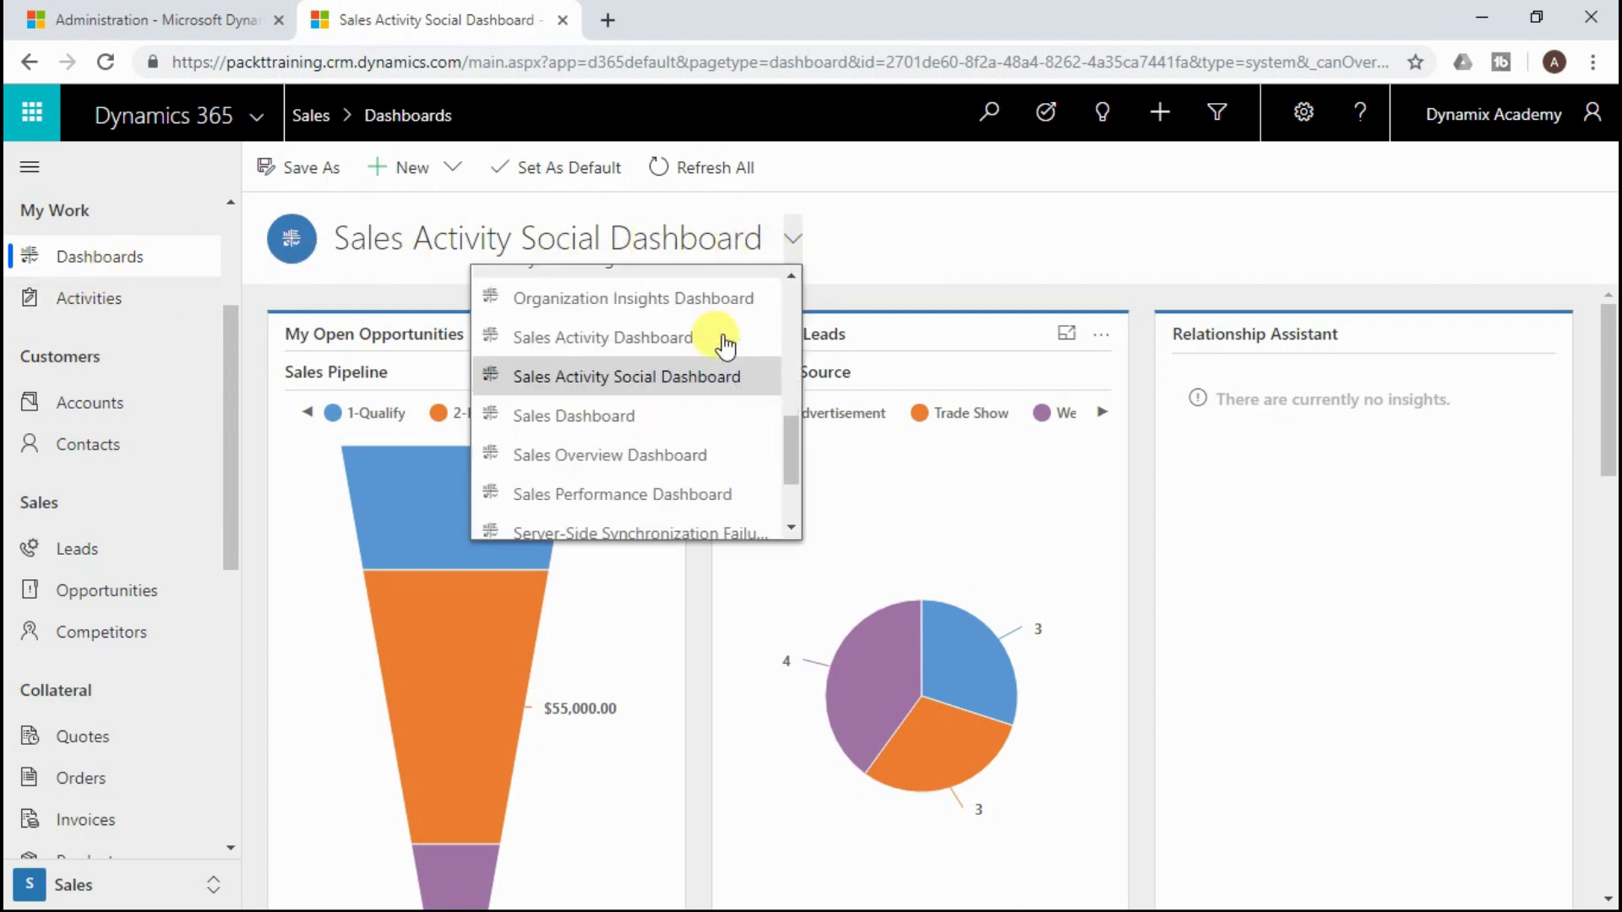
scroll(715, 359, "up", 5)
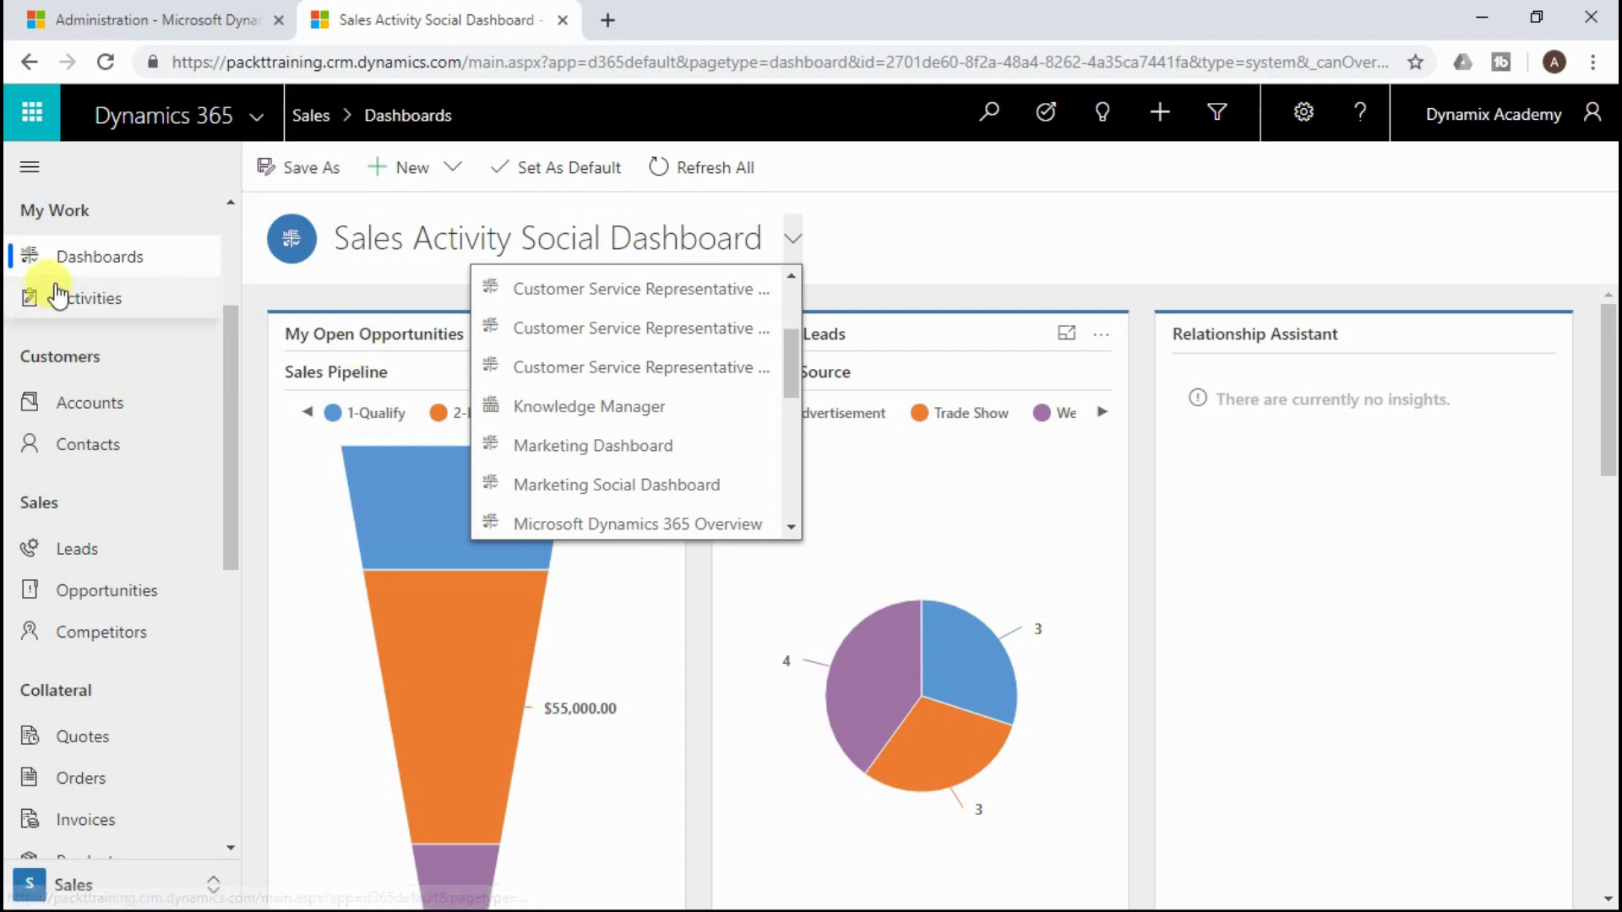
View the Activities list and the Leads list in the Sales area
left_click(85, 299)
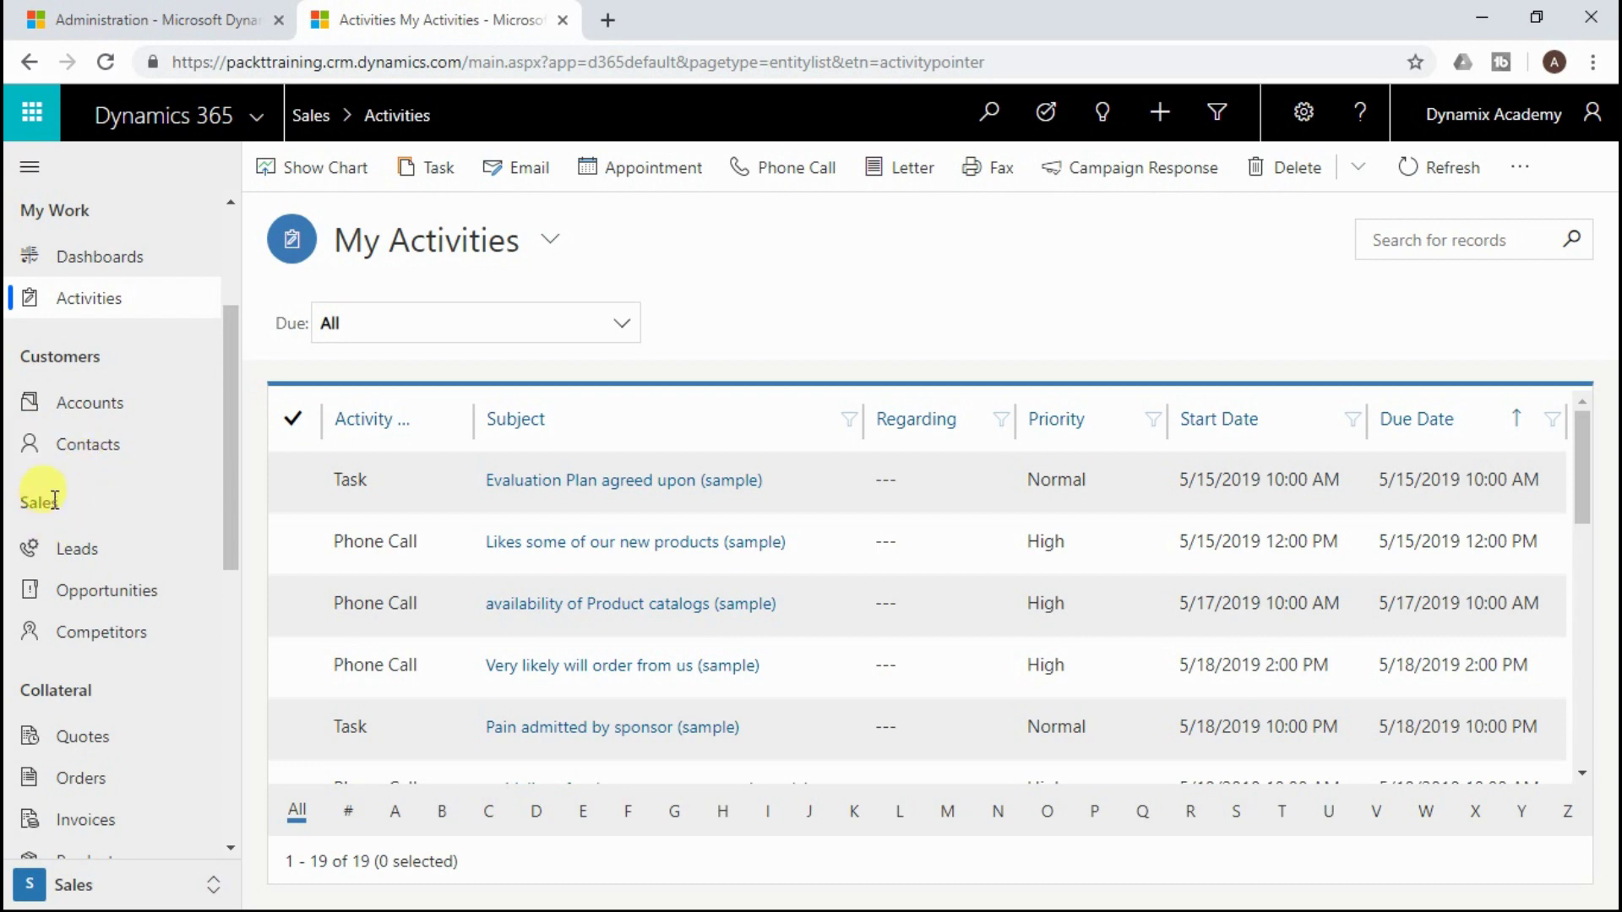
scroll(43, 490, "down", 1)
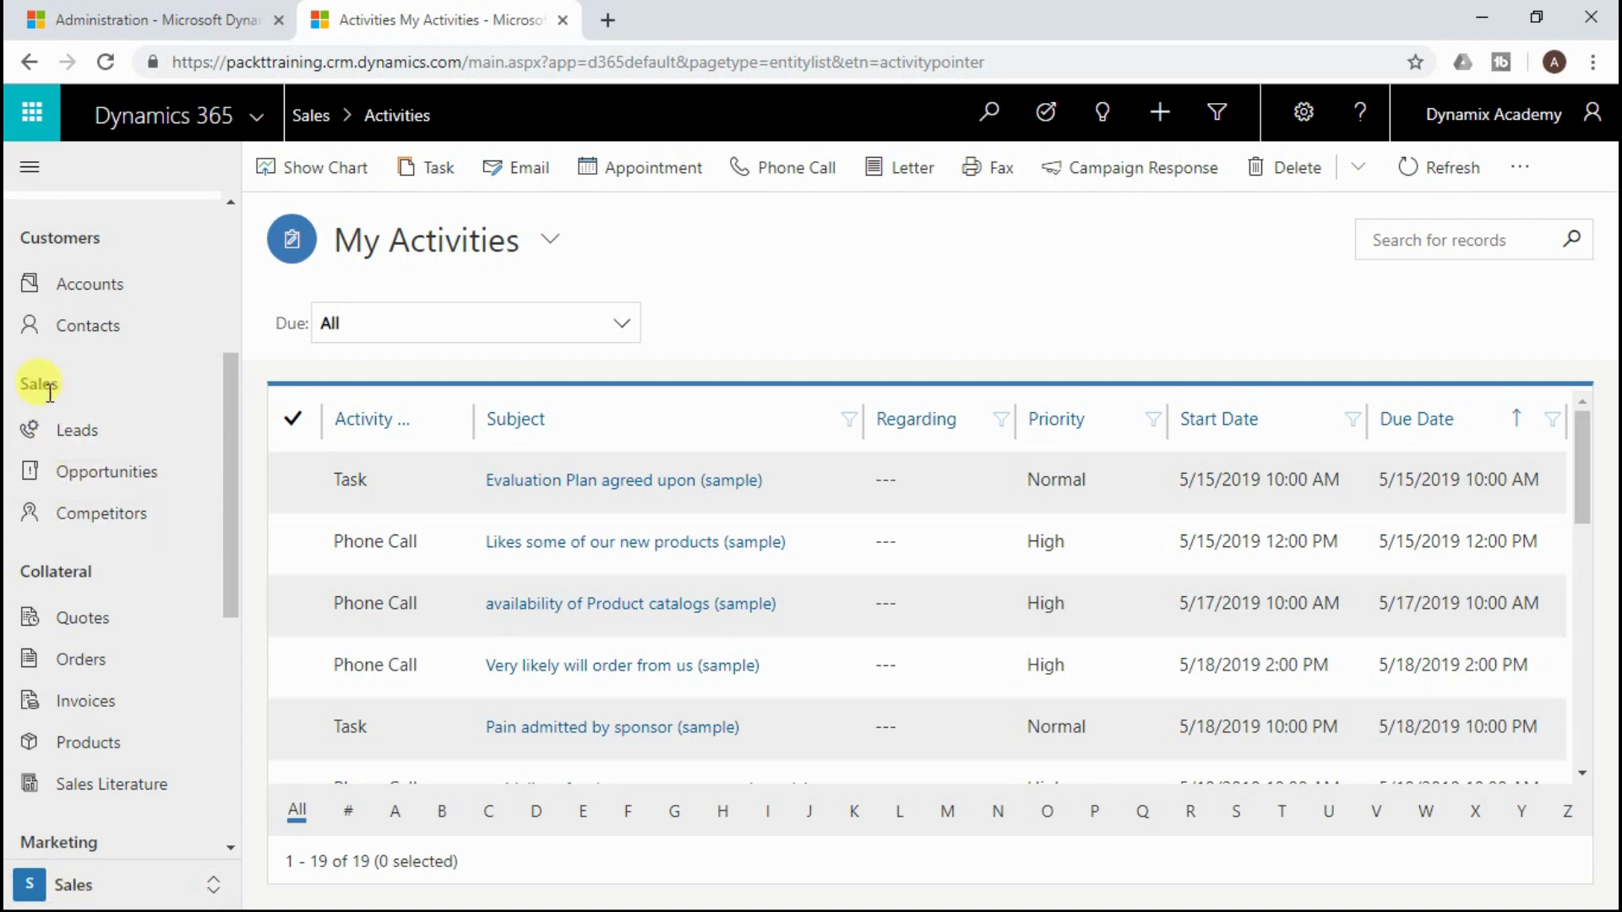
left_click(98, 428)
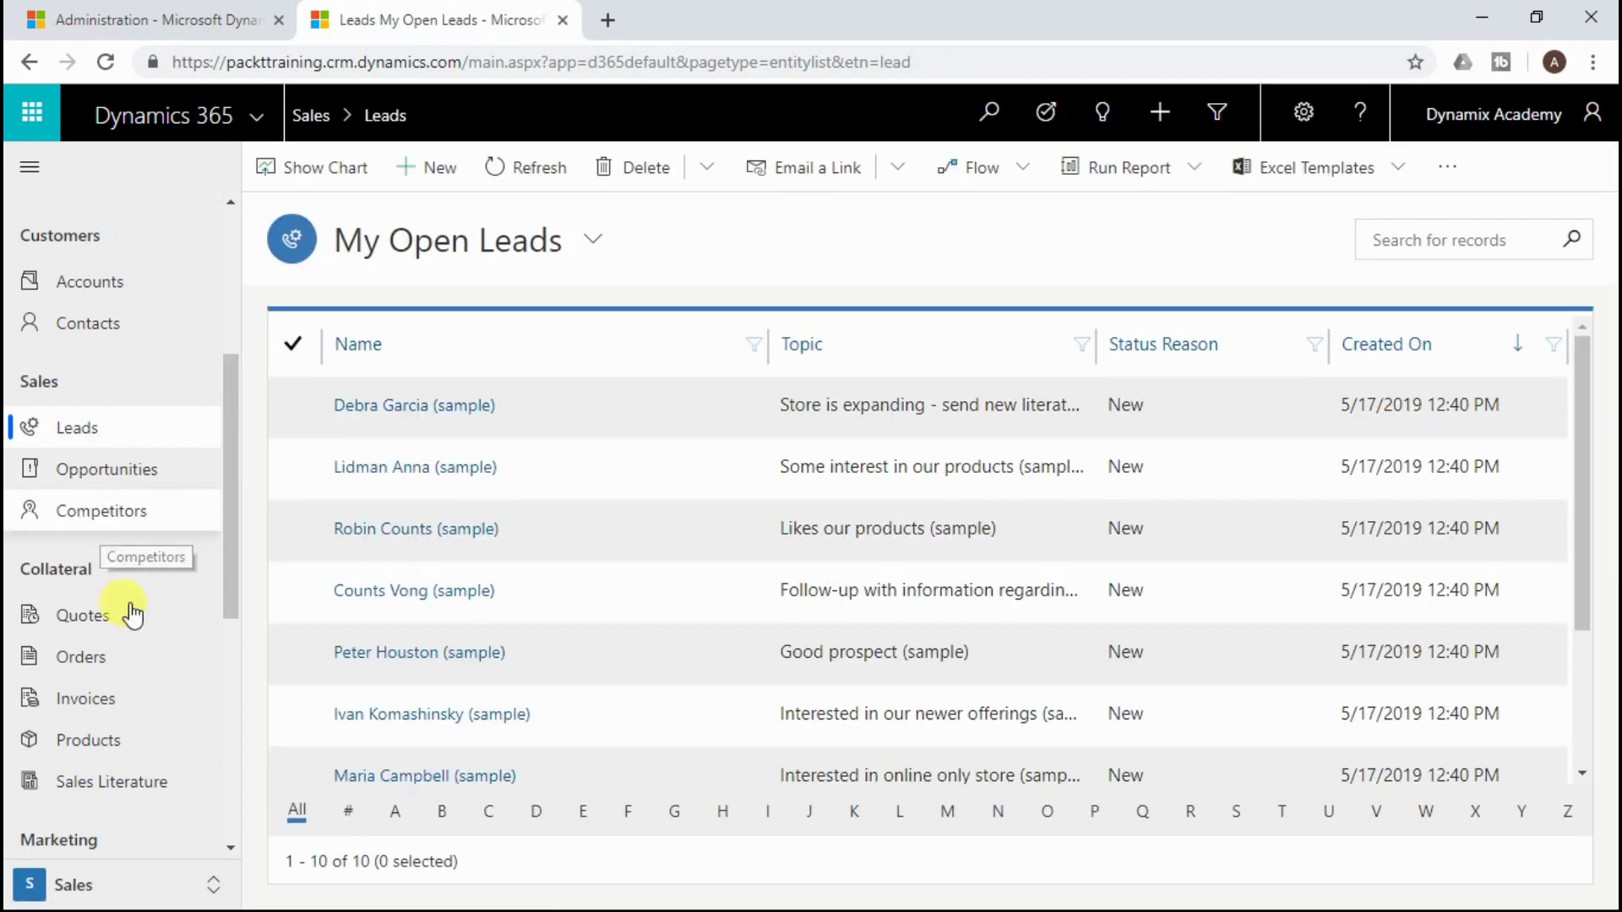
Change the site map area from Sales to Service
scroll(126, 608, "down", 2)
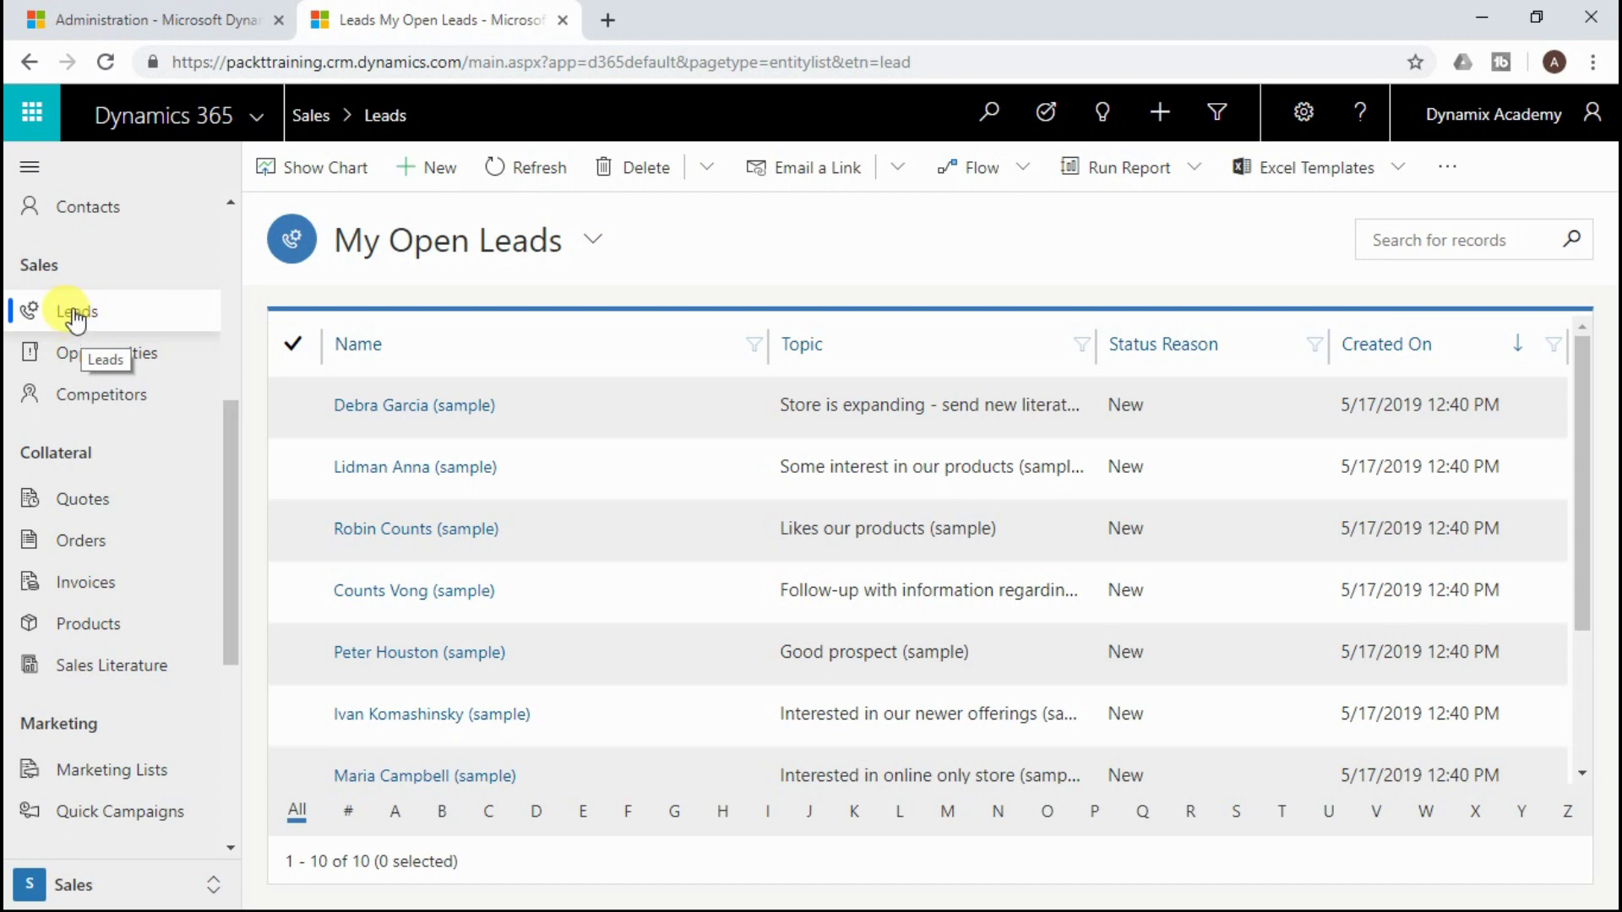
scroll(85, 397, "down", 1)
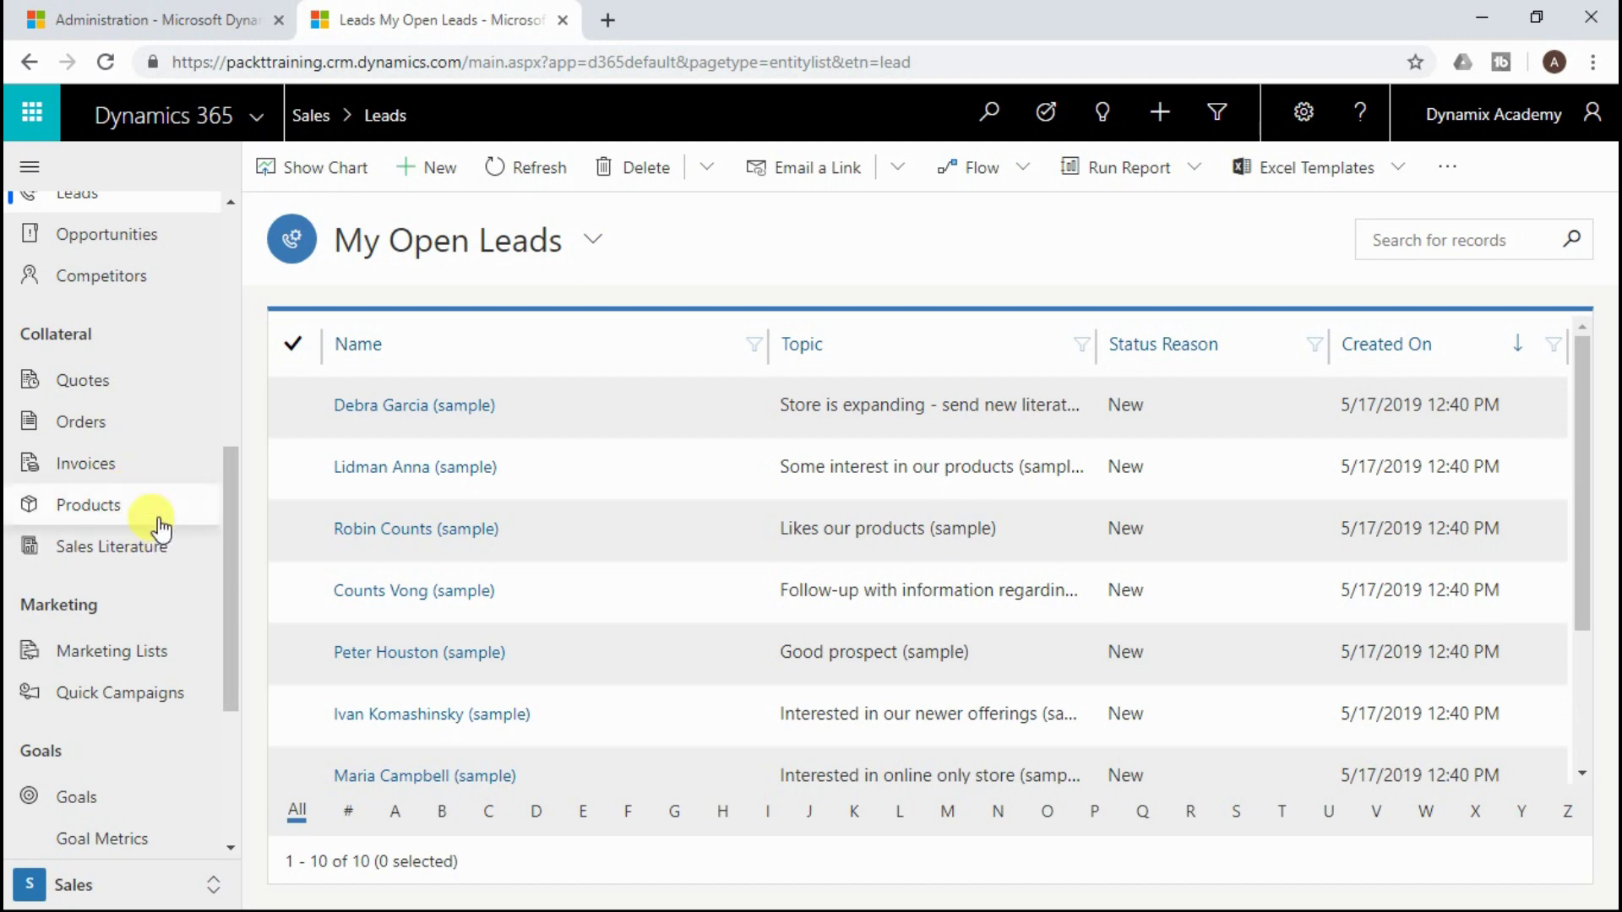
scroll(157, 528, "down", 3)
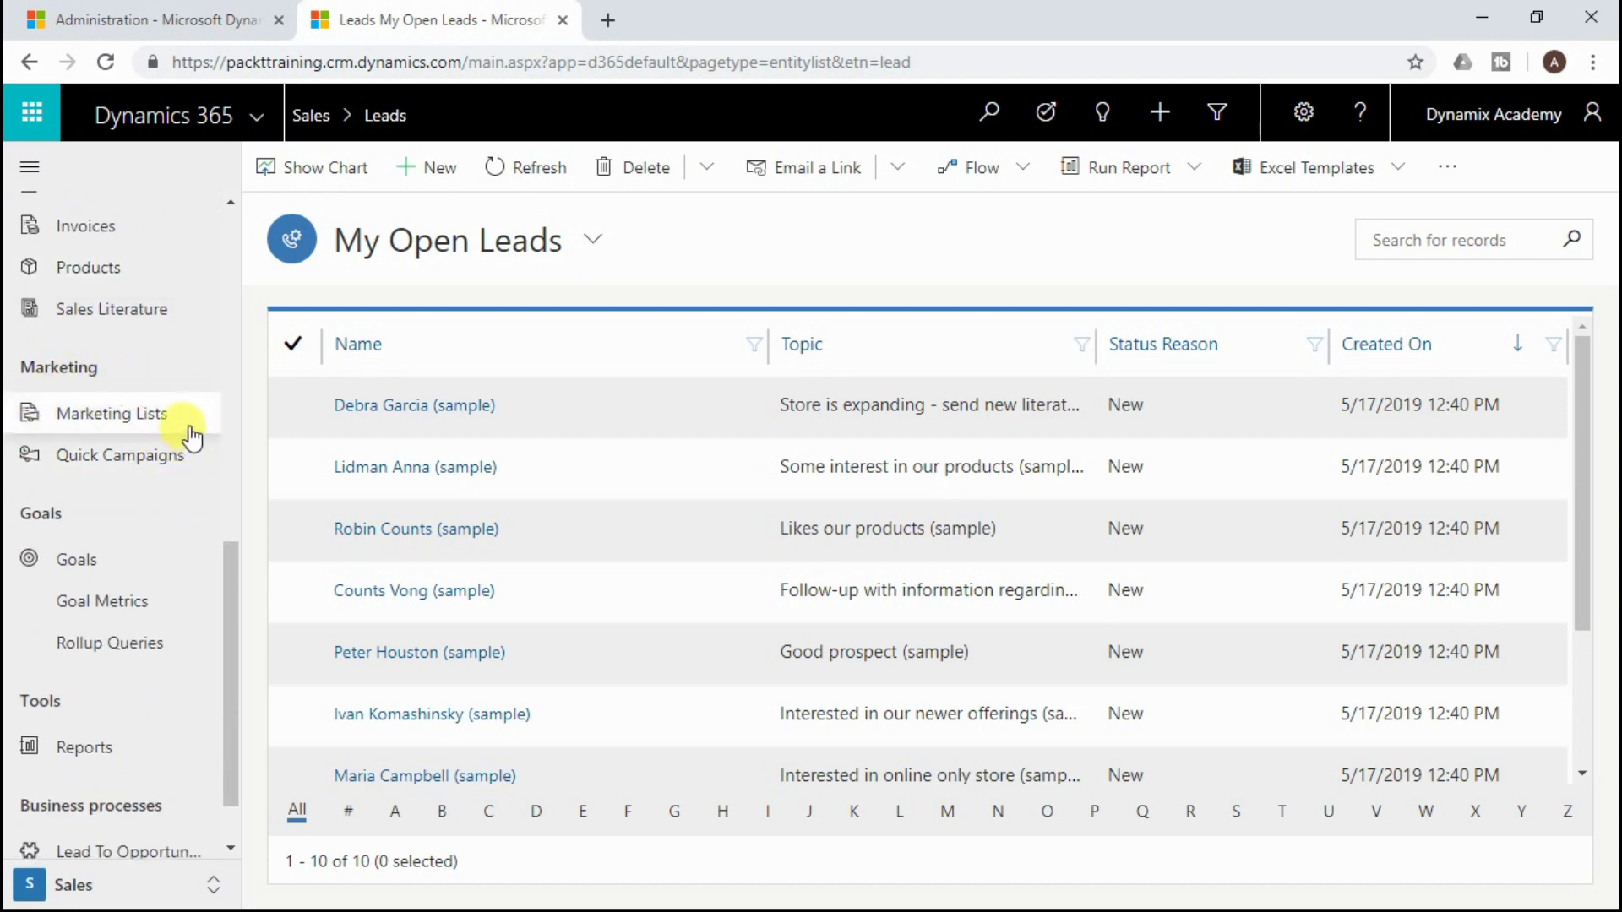
scroll(127, 469, "down", 1)
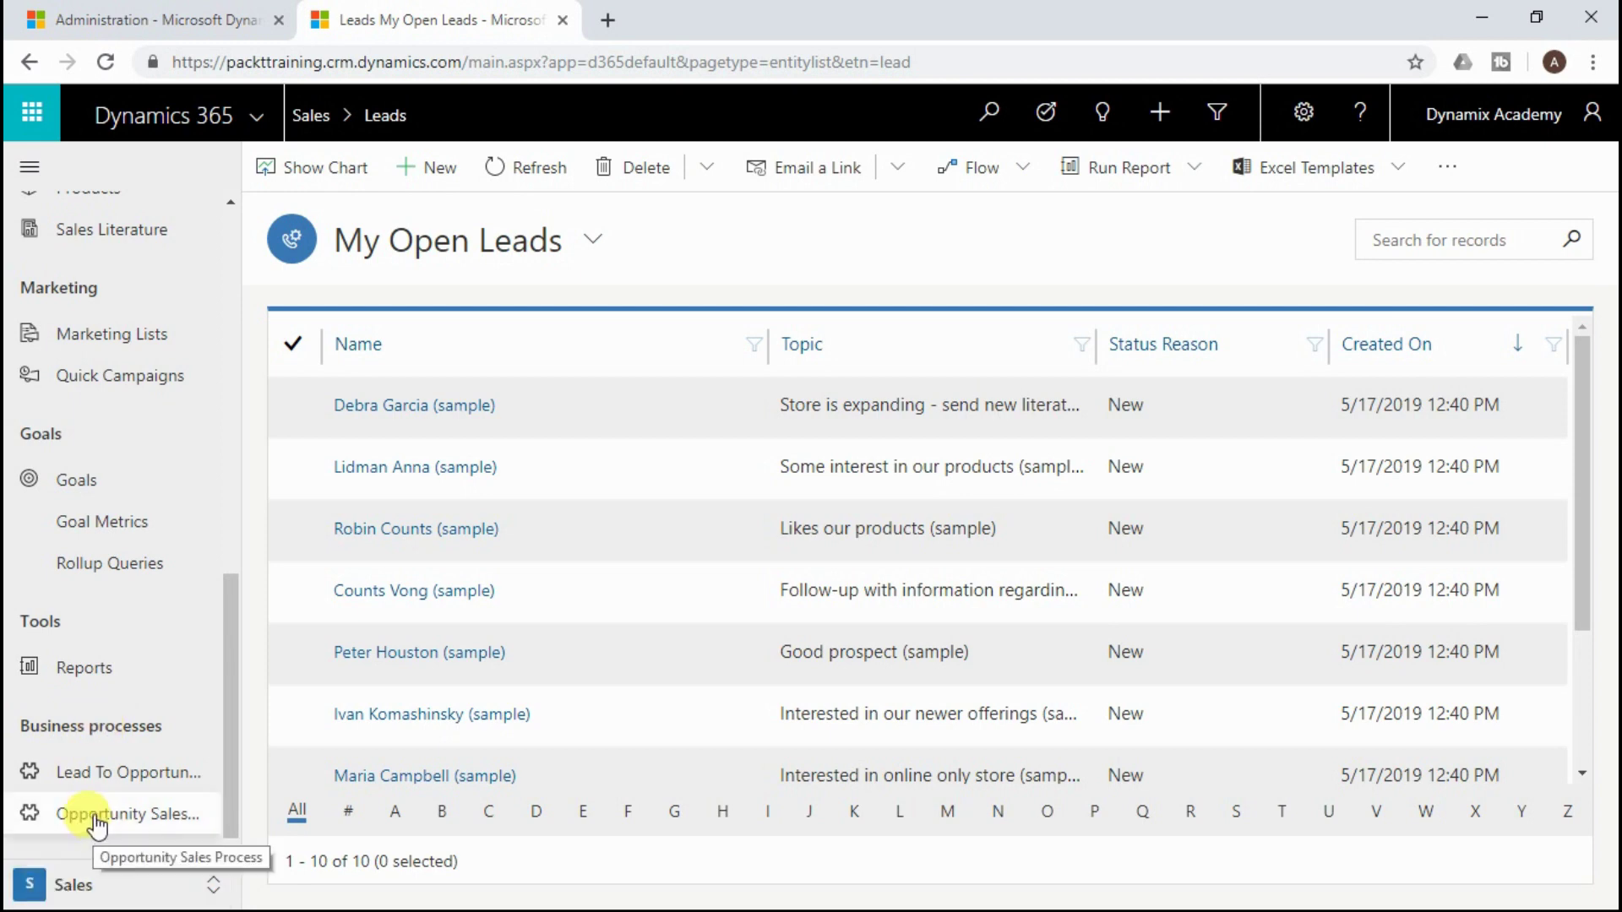
scroll(99, 816, "up", 3)
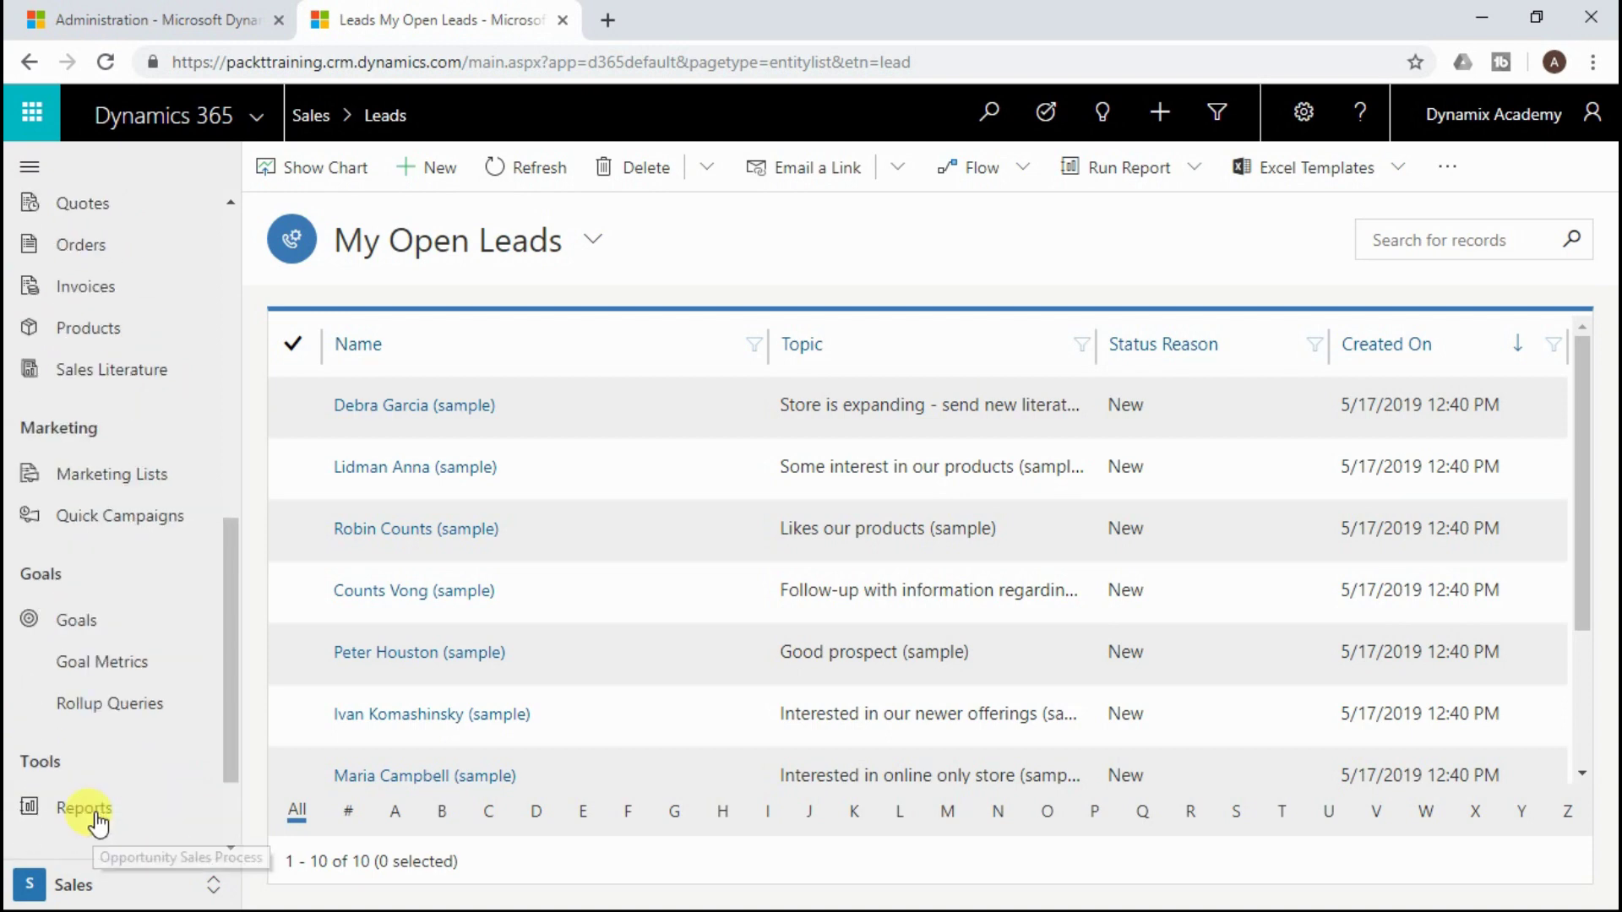
left_click(207, 891)
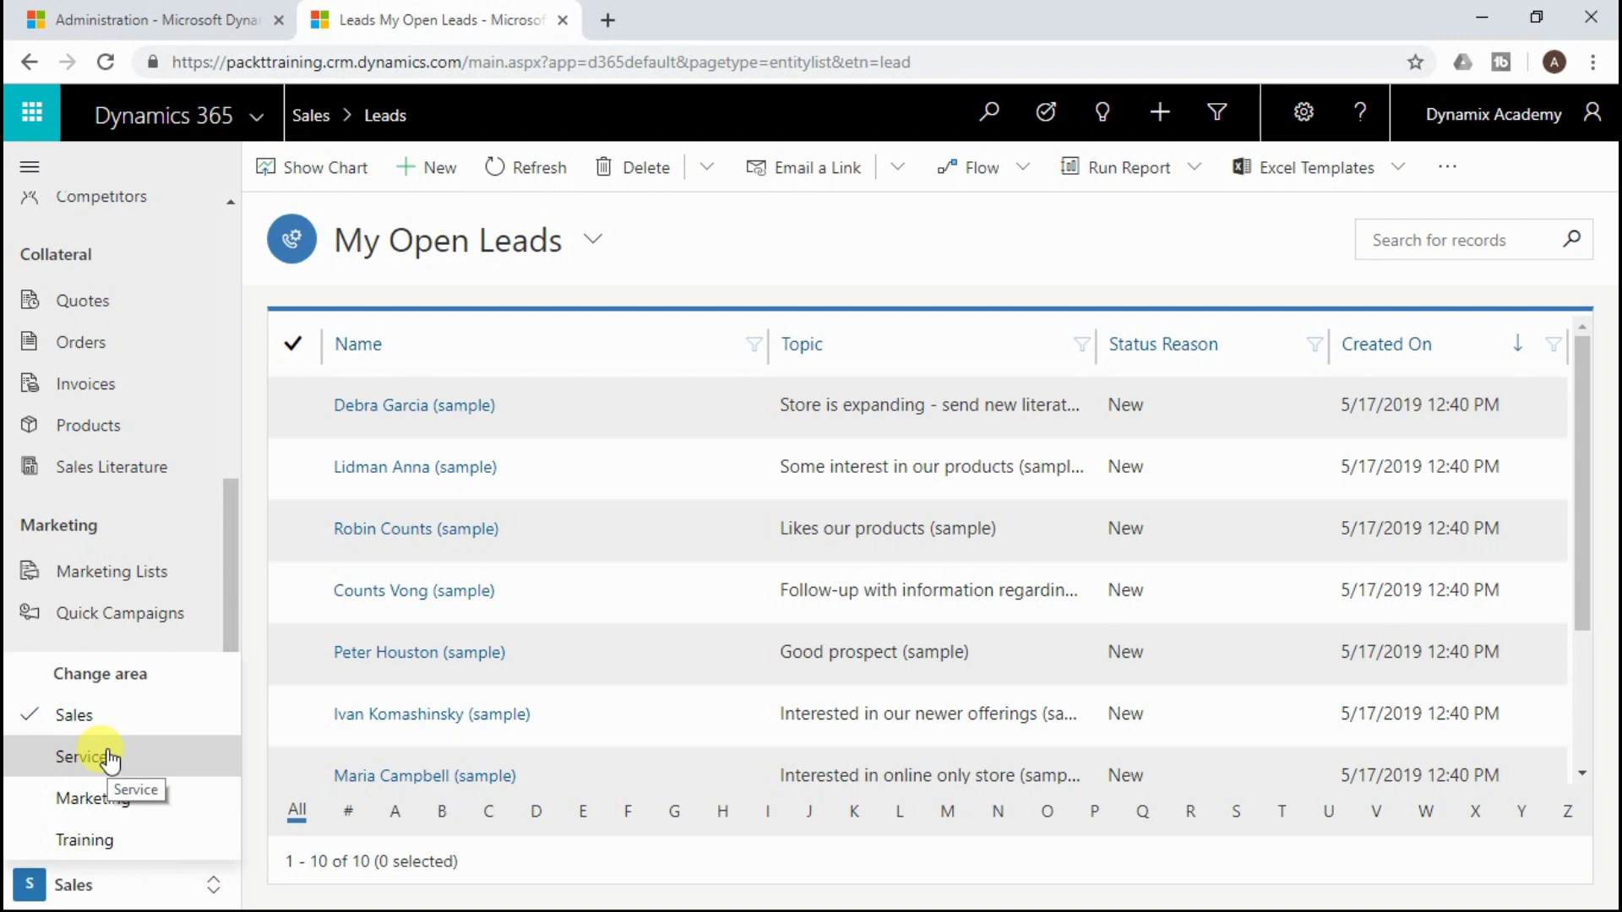
left_click(59, 767)
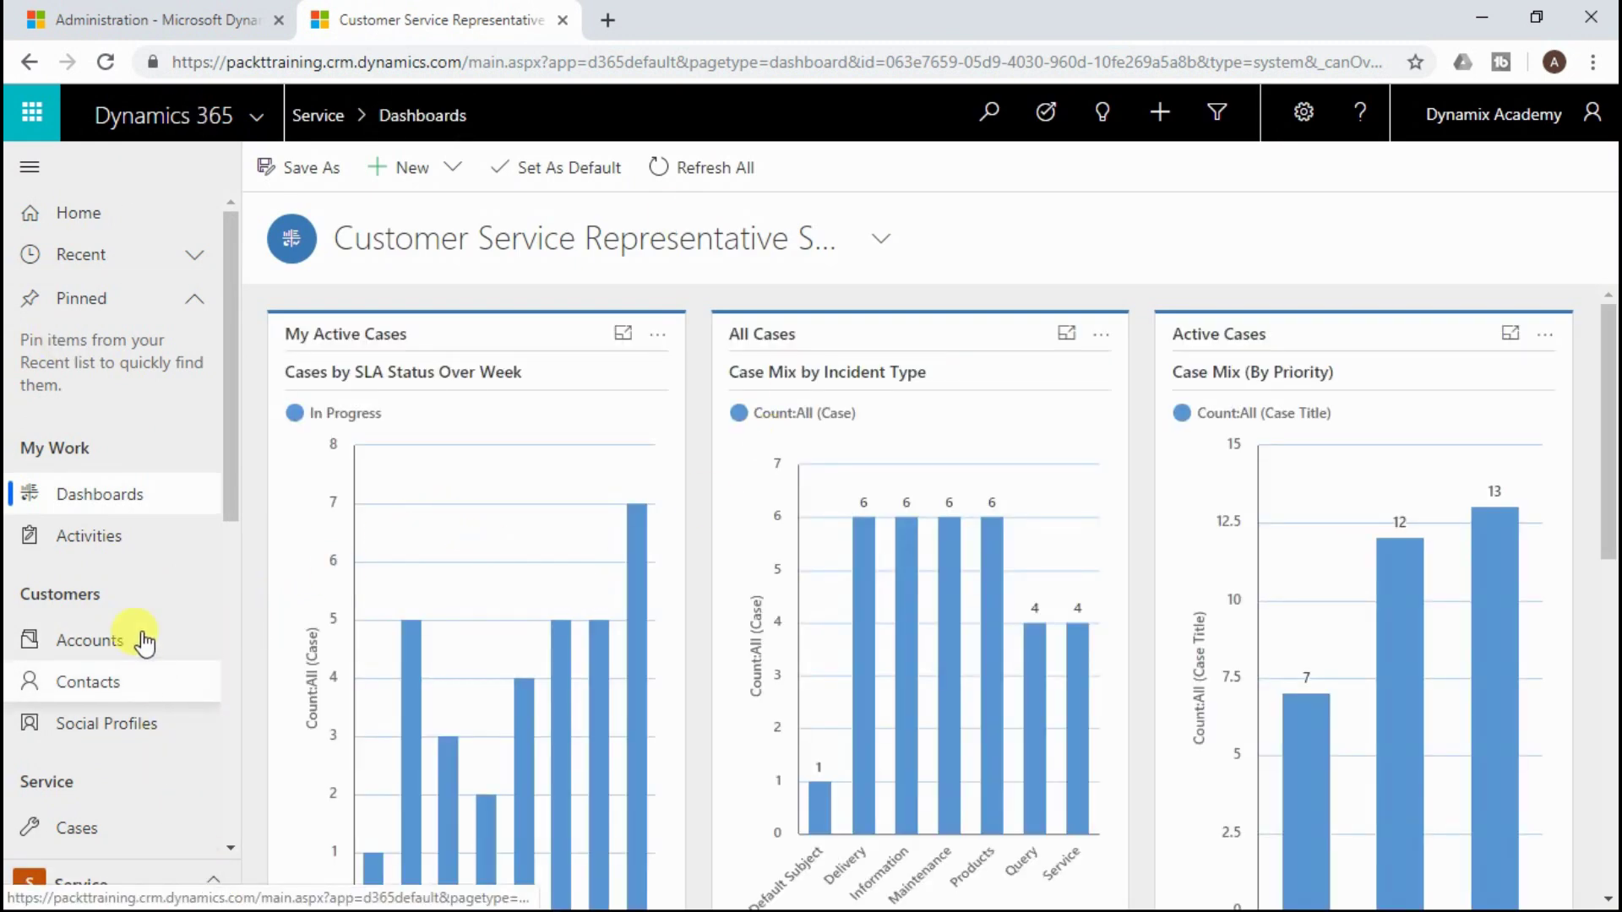
Examine the Service area's site map entries, from My Work and Customers down to Business processes
scroll(71, 335, "down", 1)
scroll(72, 336, "down", 6)
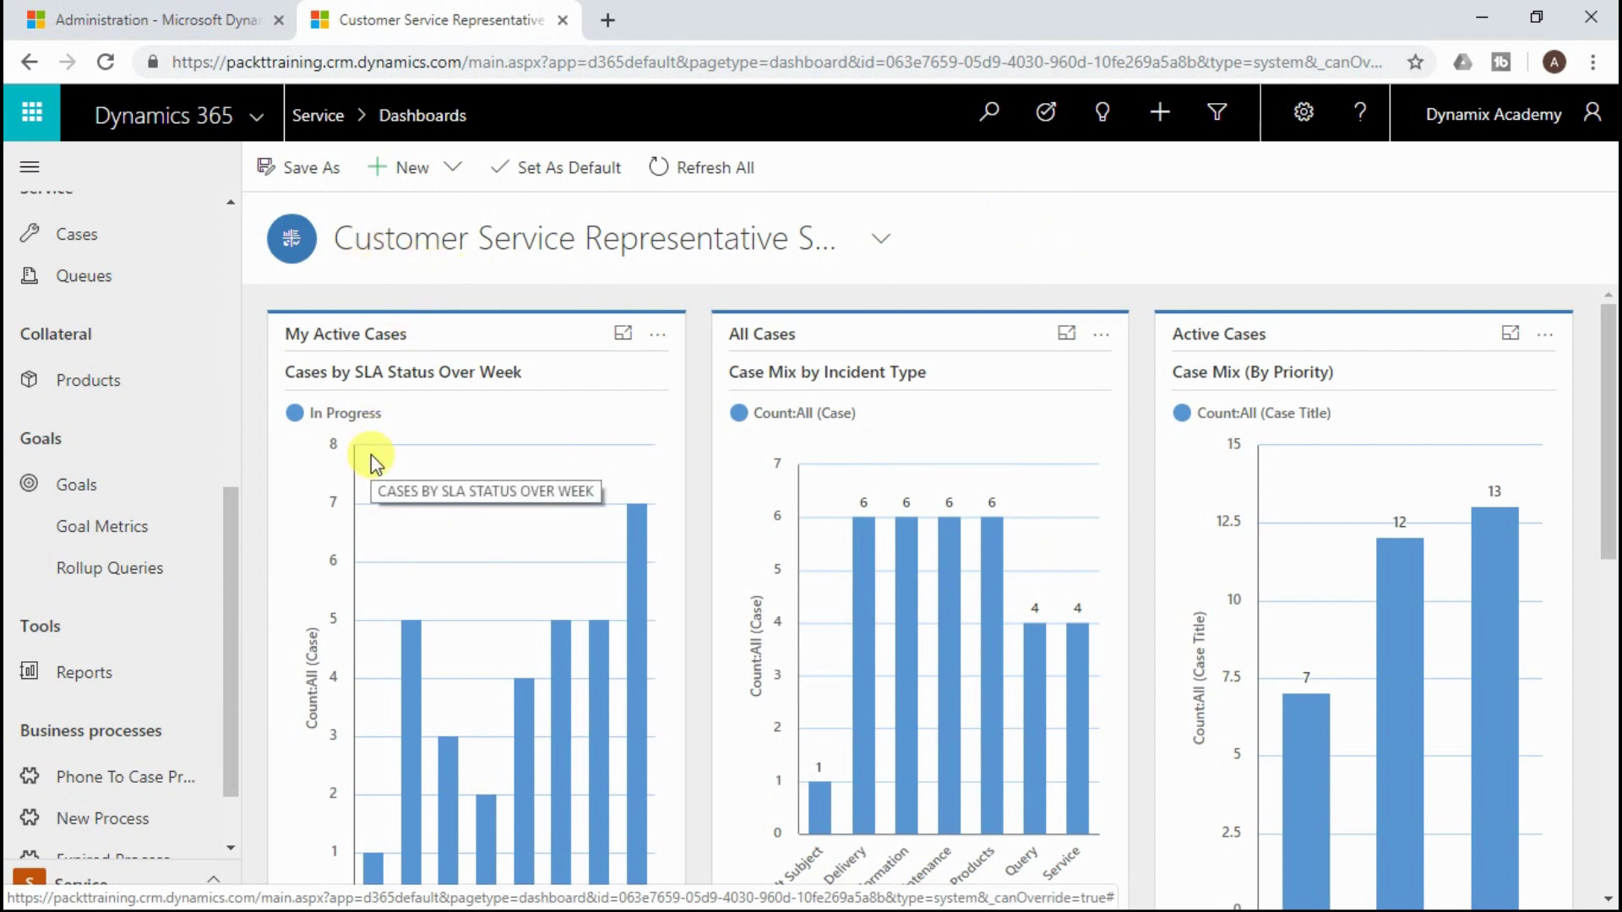
left_click_drag(230, 568, 304, 236)
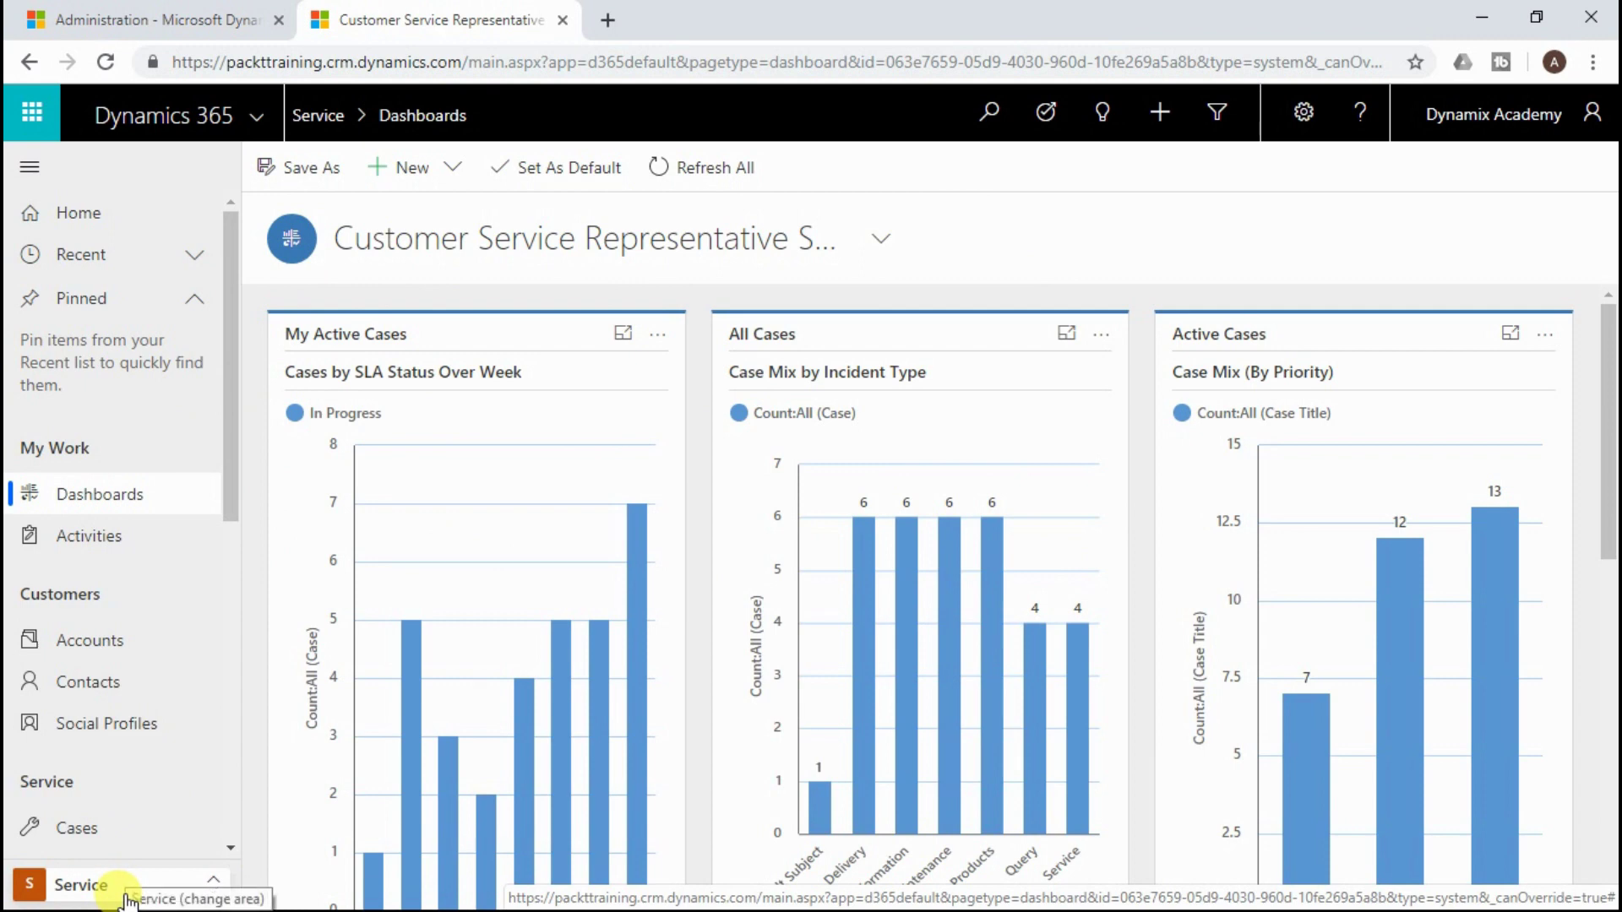
scroll(68, 471, "down", 5)
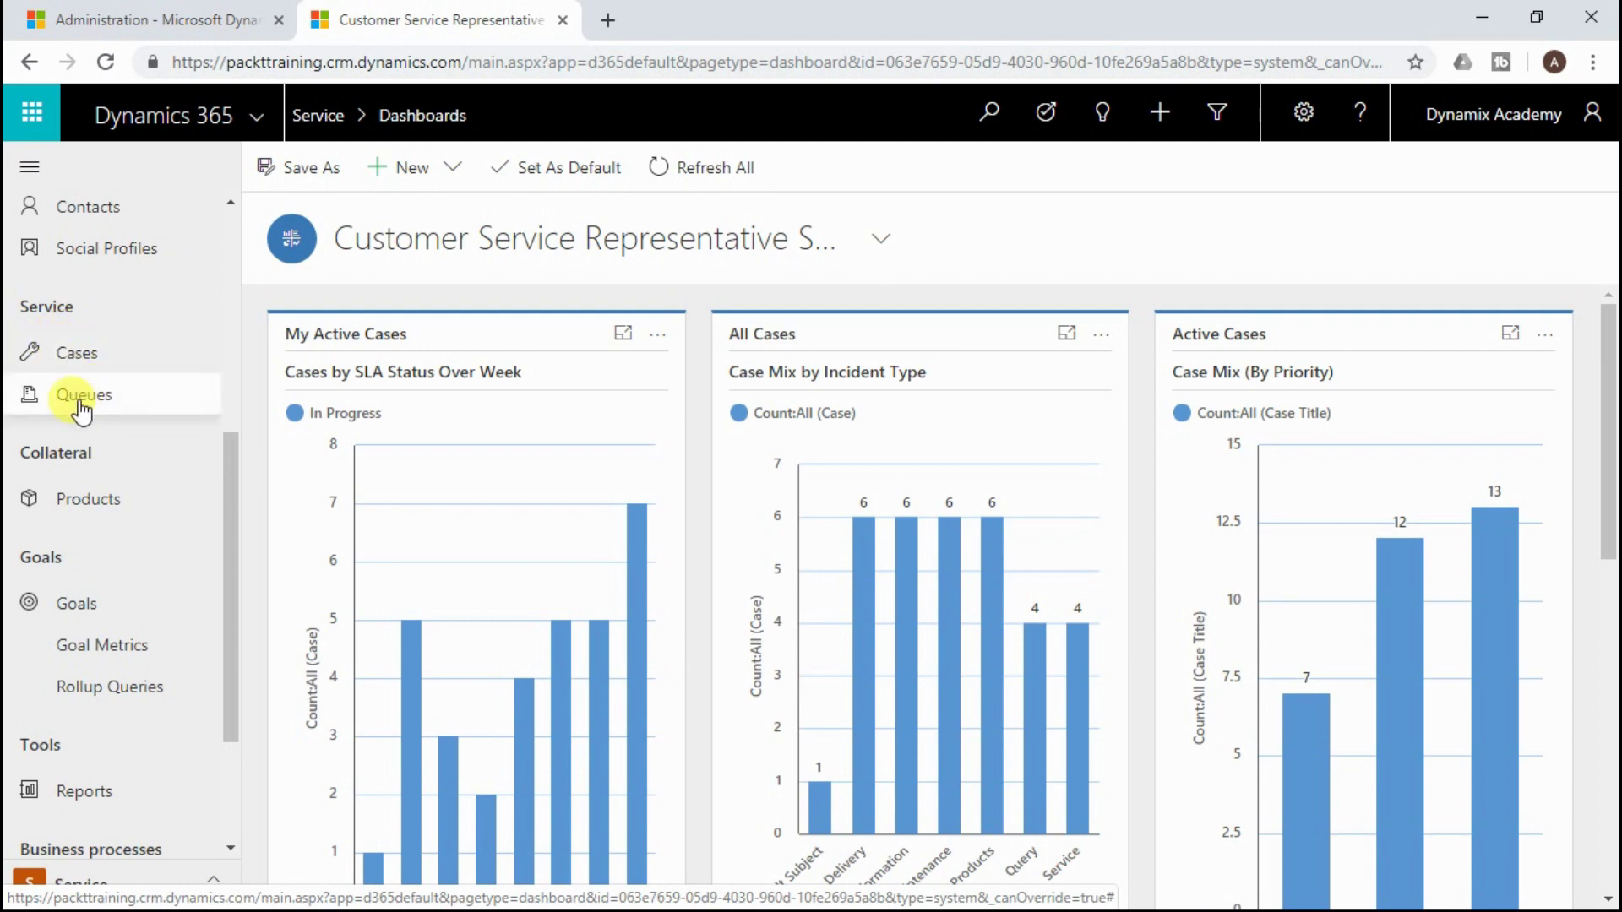
scroll(99, 398, "down", 2)
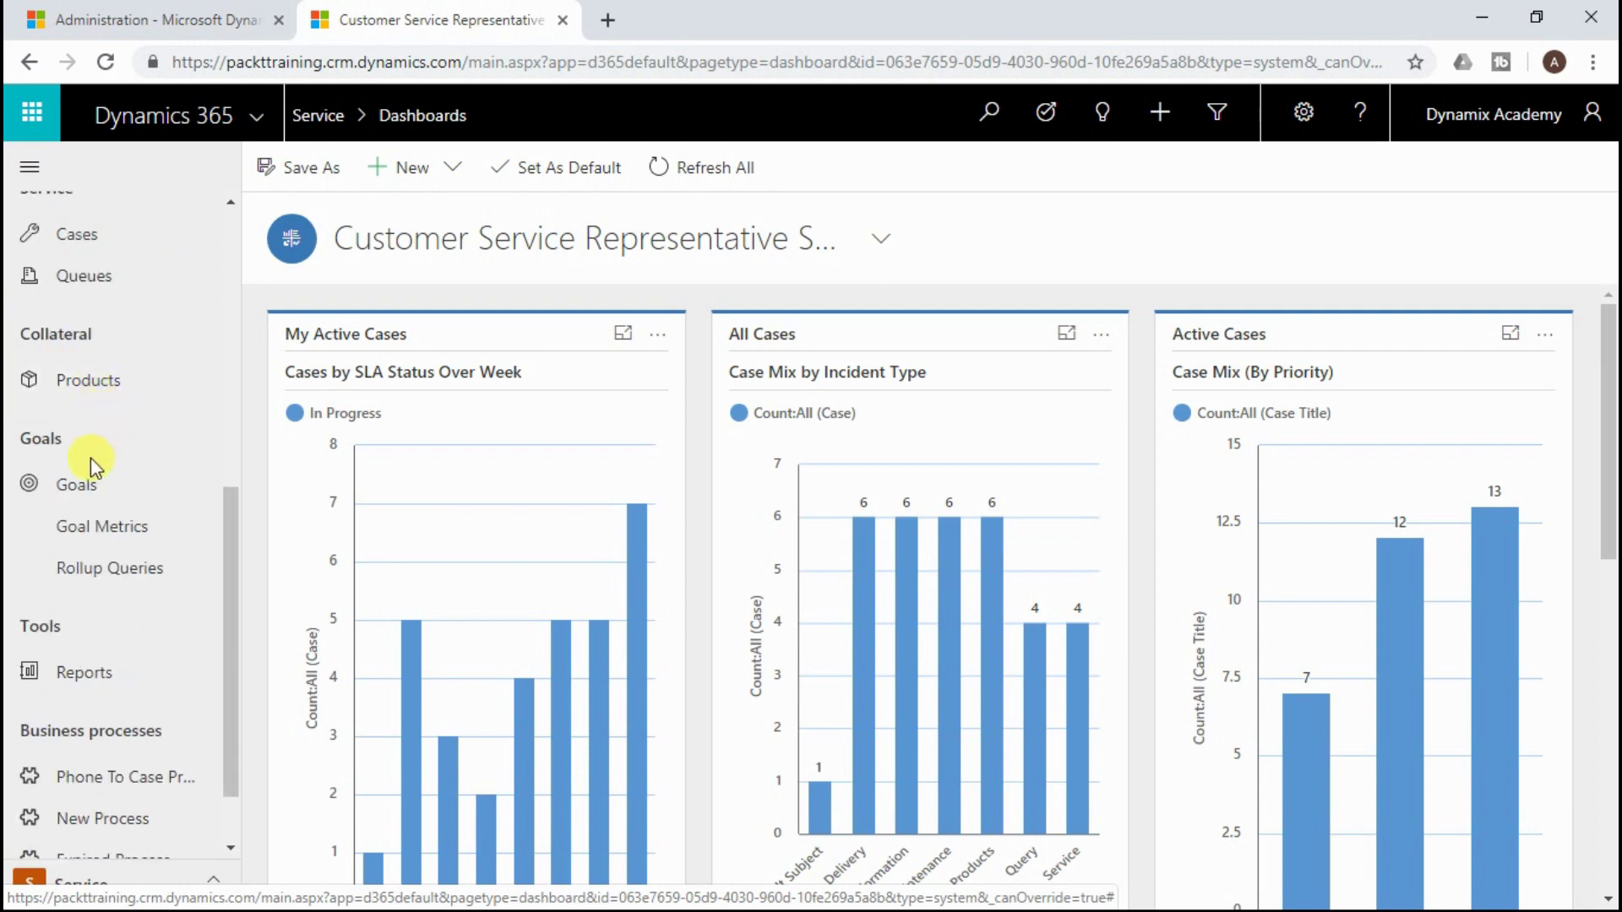
scroll(88, 597, "down", 1)
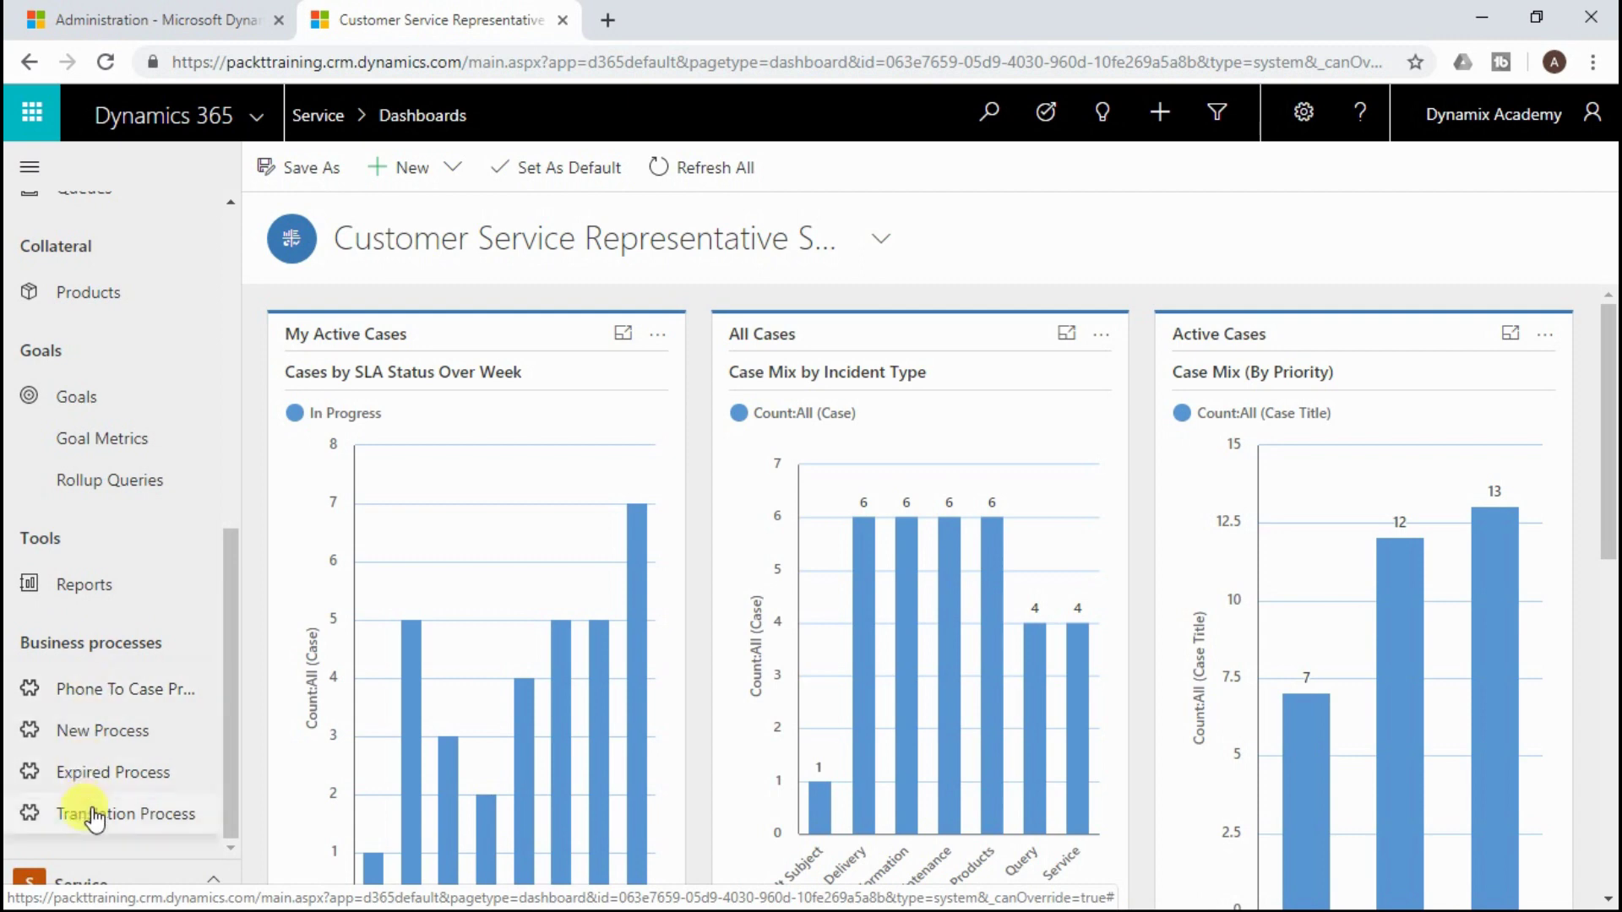
scroll(85, 795, "up", 10)
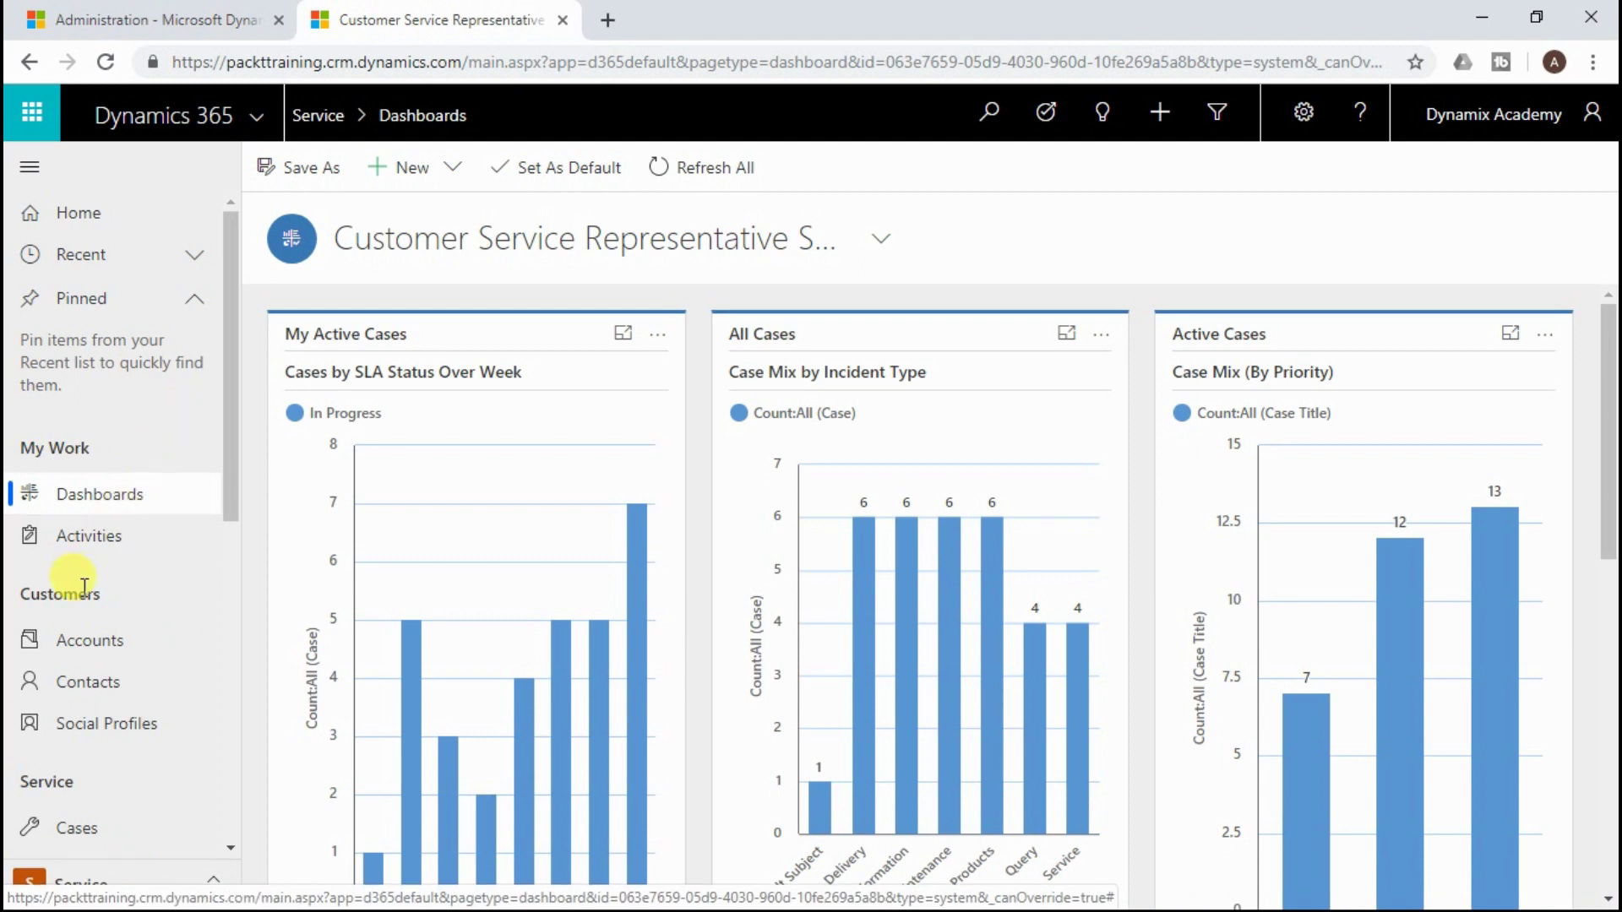
scroll(105, 595, "down", 1)
scroll(110, 596, "down", 3)
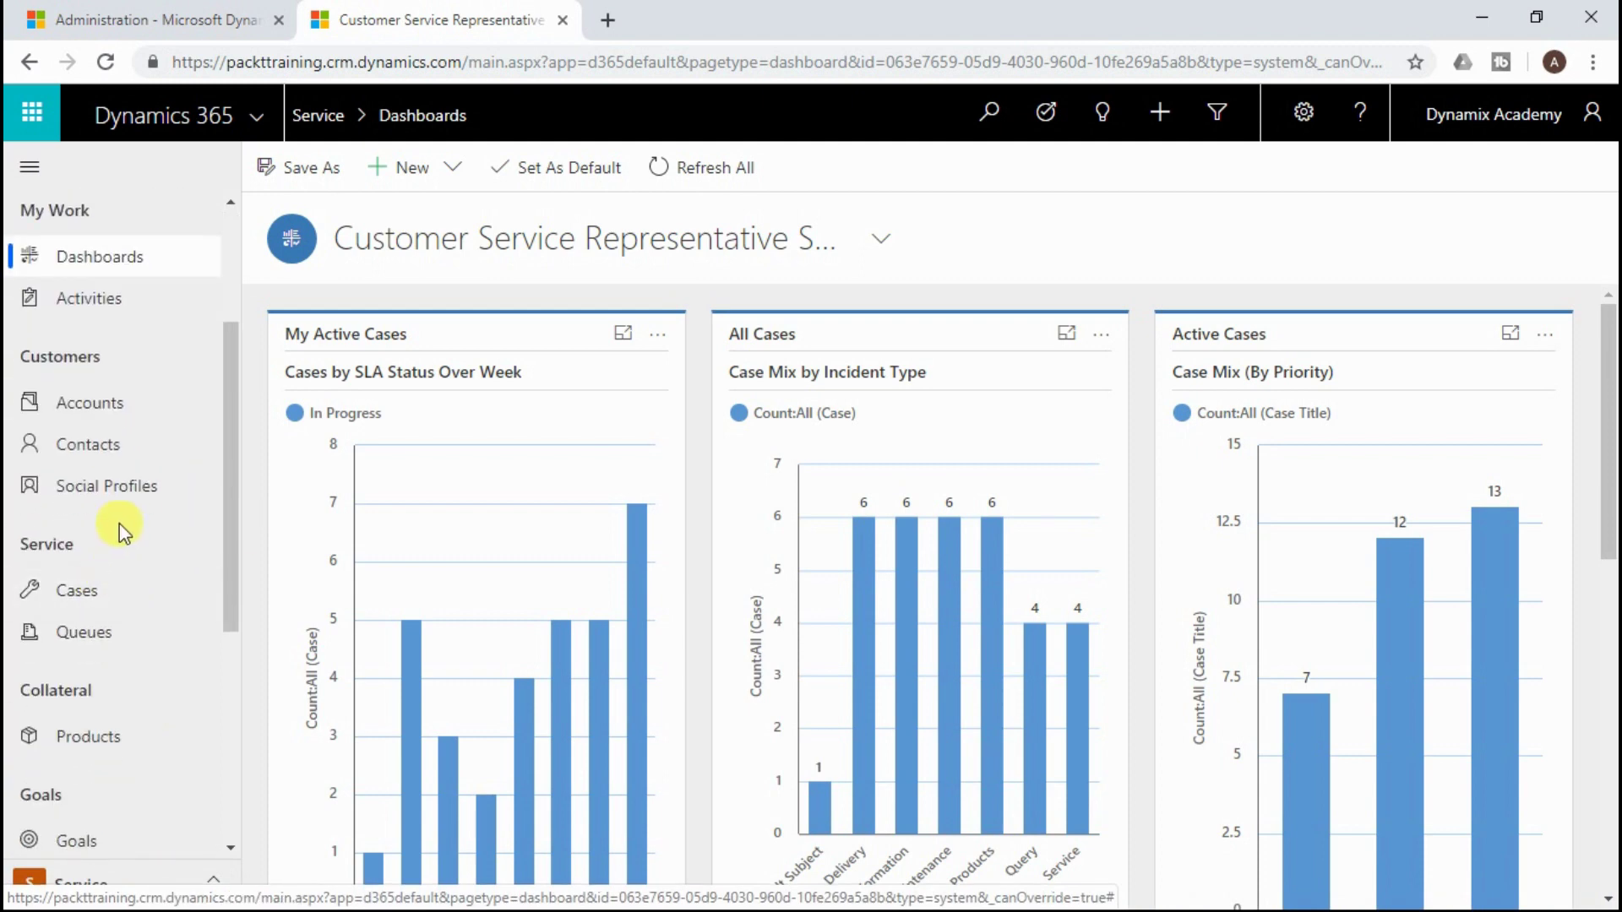
Open the Accounts list in the Service area and collapse the site map to icons
left_click(134, 420)
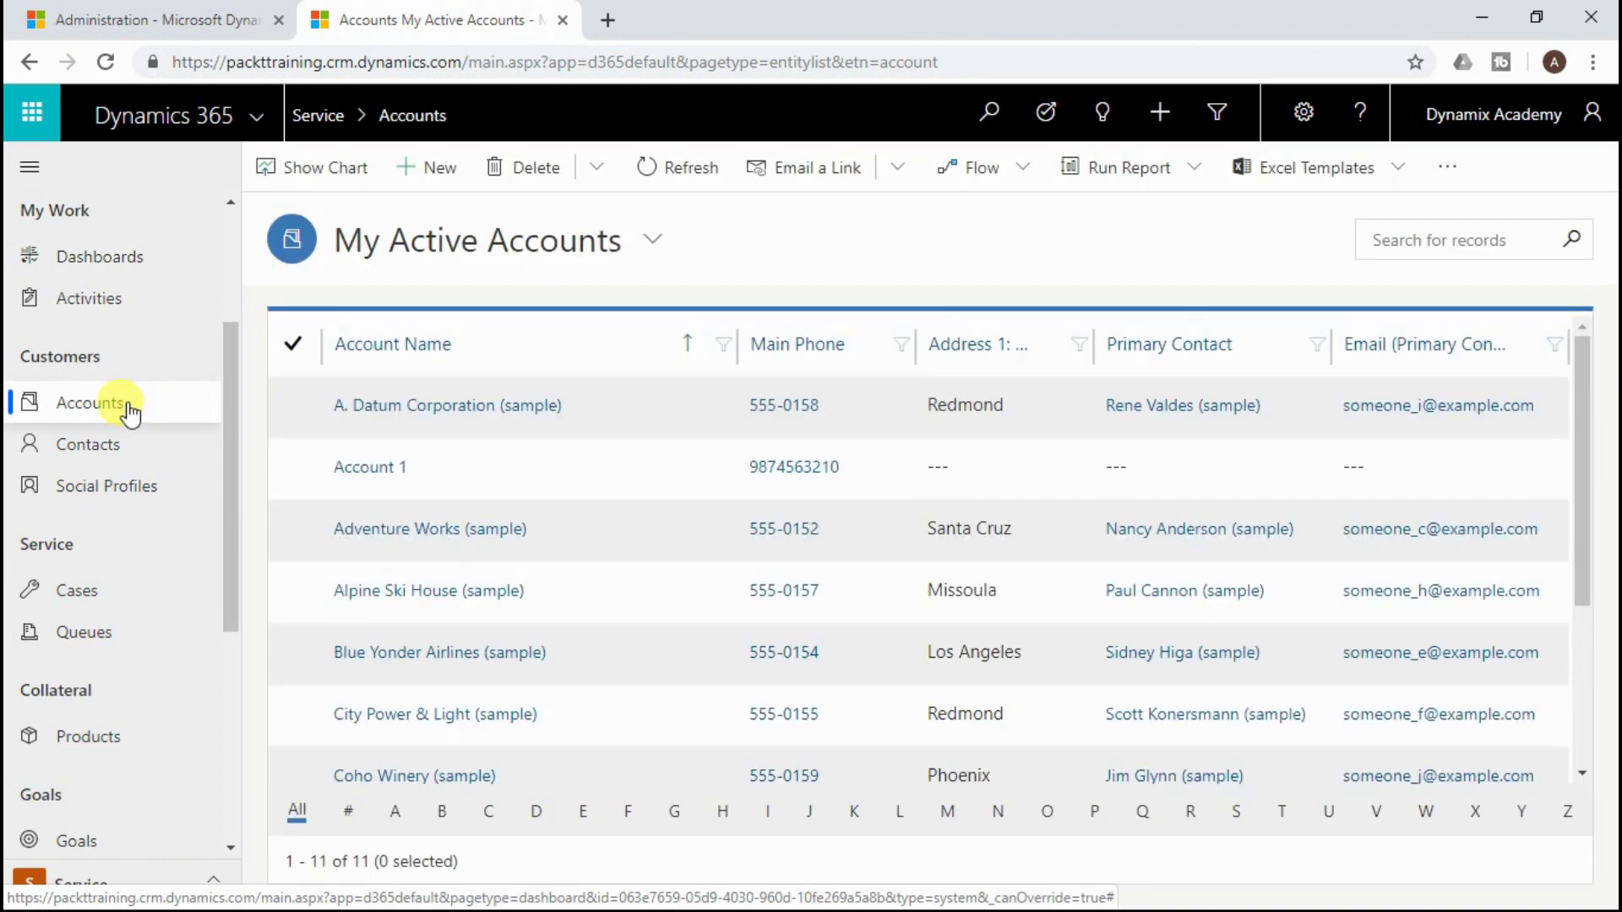
left_click(32, 171)
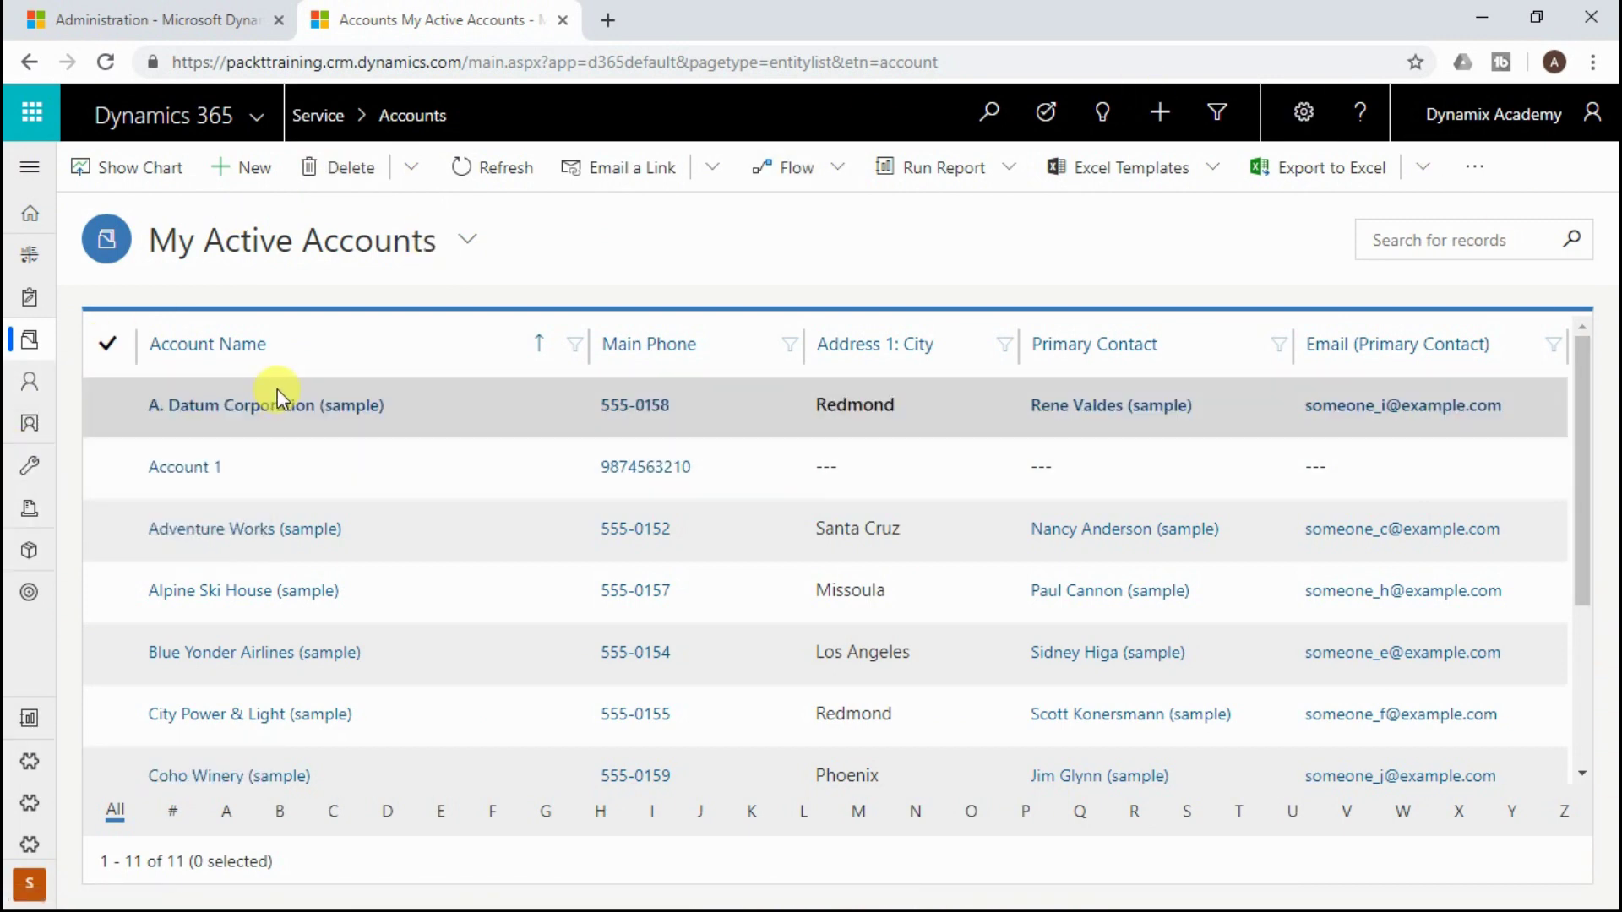
Open the A. Datum Corporation (sample) record from the My Active Accounts list
scroll(221, 551, "down", 3)
scroll(240, 609, "up", 3)
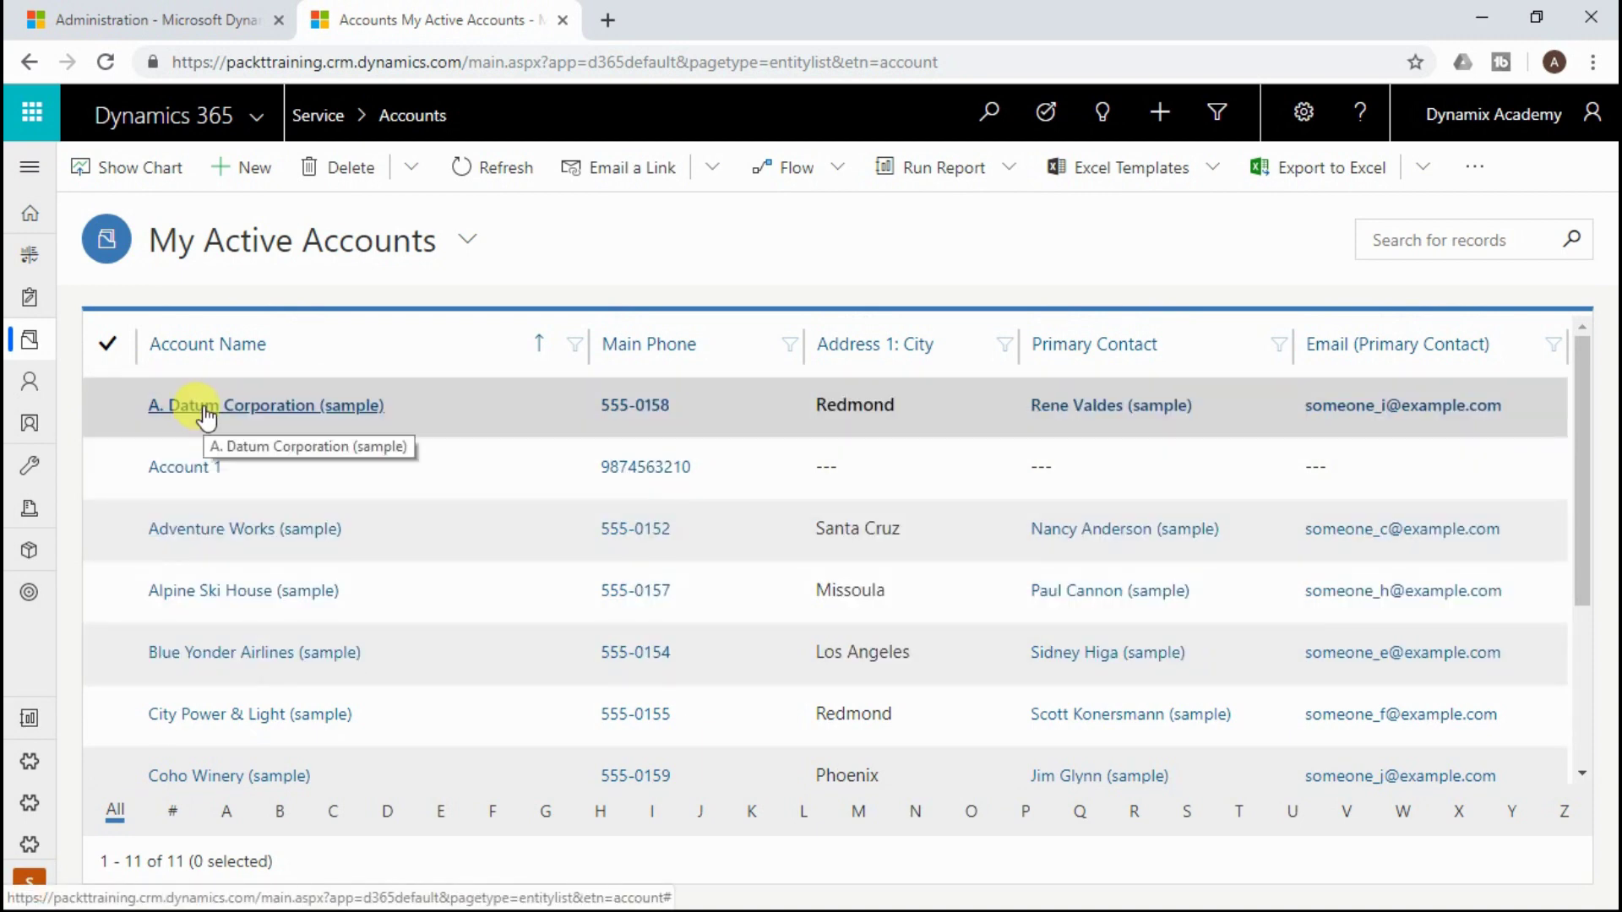
left_click(206, 416)
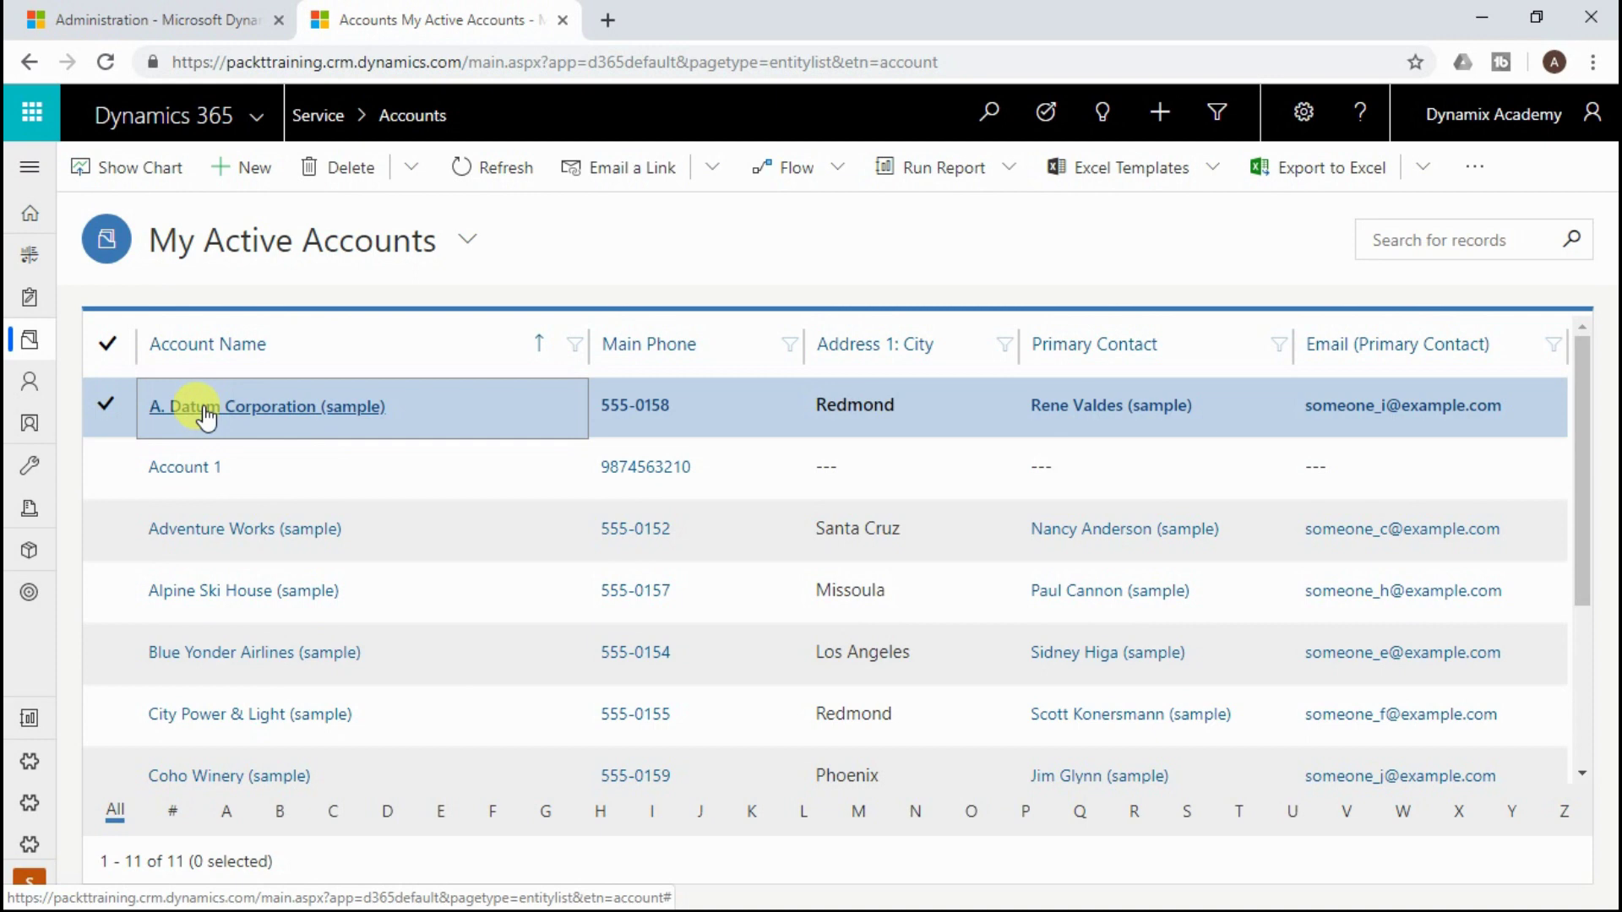
left_click(205, 409)
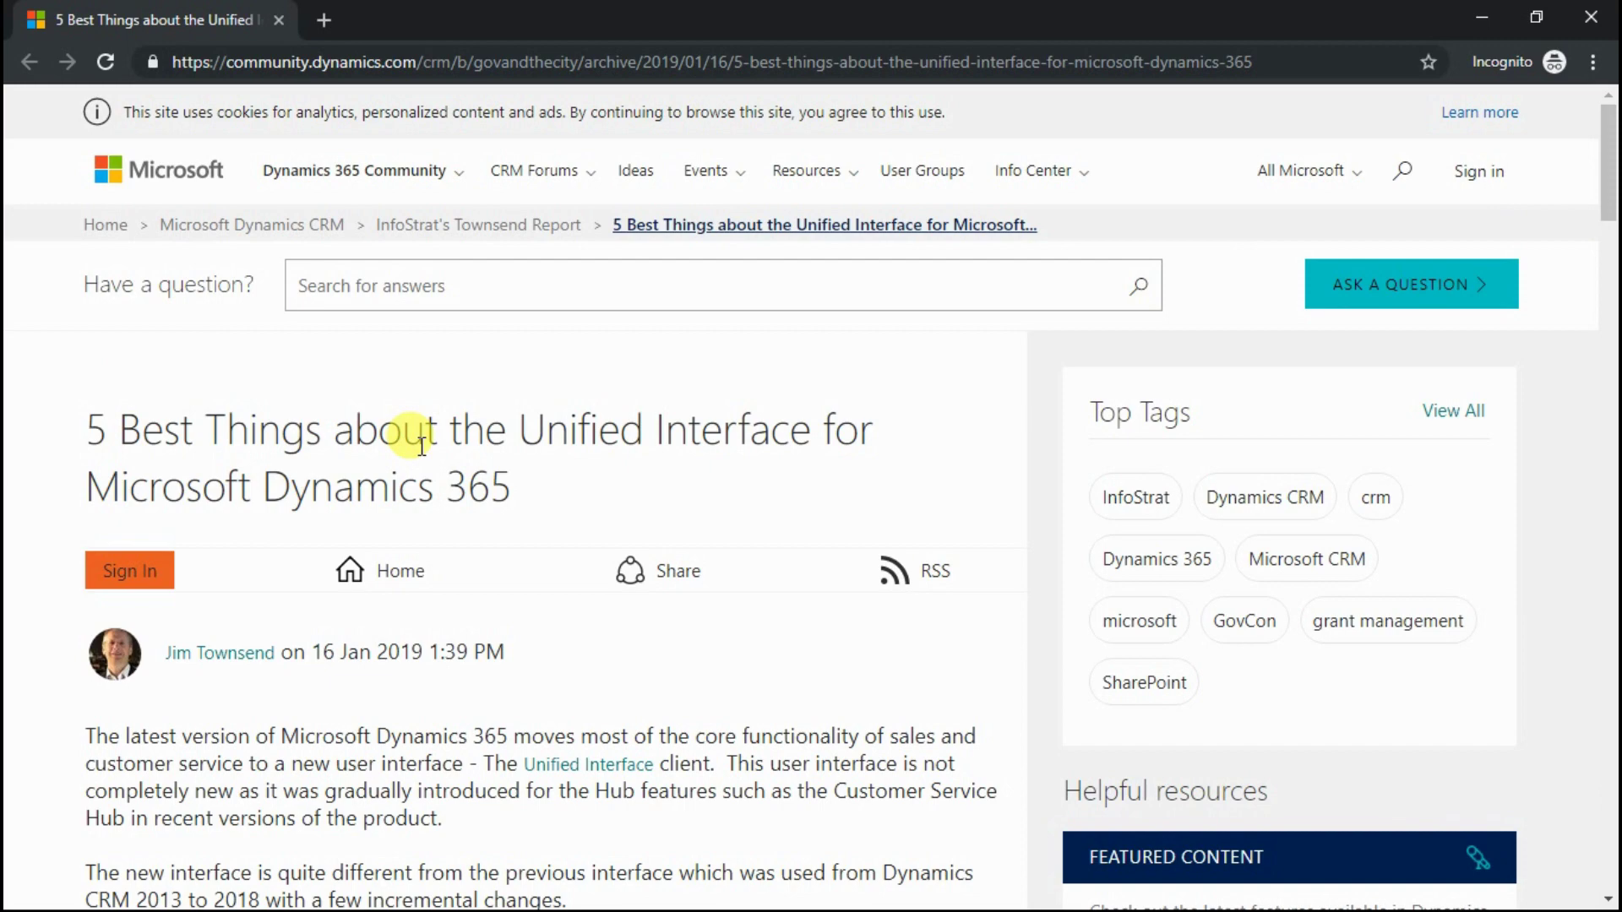
Read the Dynamics community article's comparison of the same record in the Unified Interface and the Classic interface
scroll(422, 448, "down", 3)
scroll(423, 453, "down", 3)
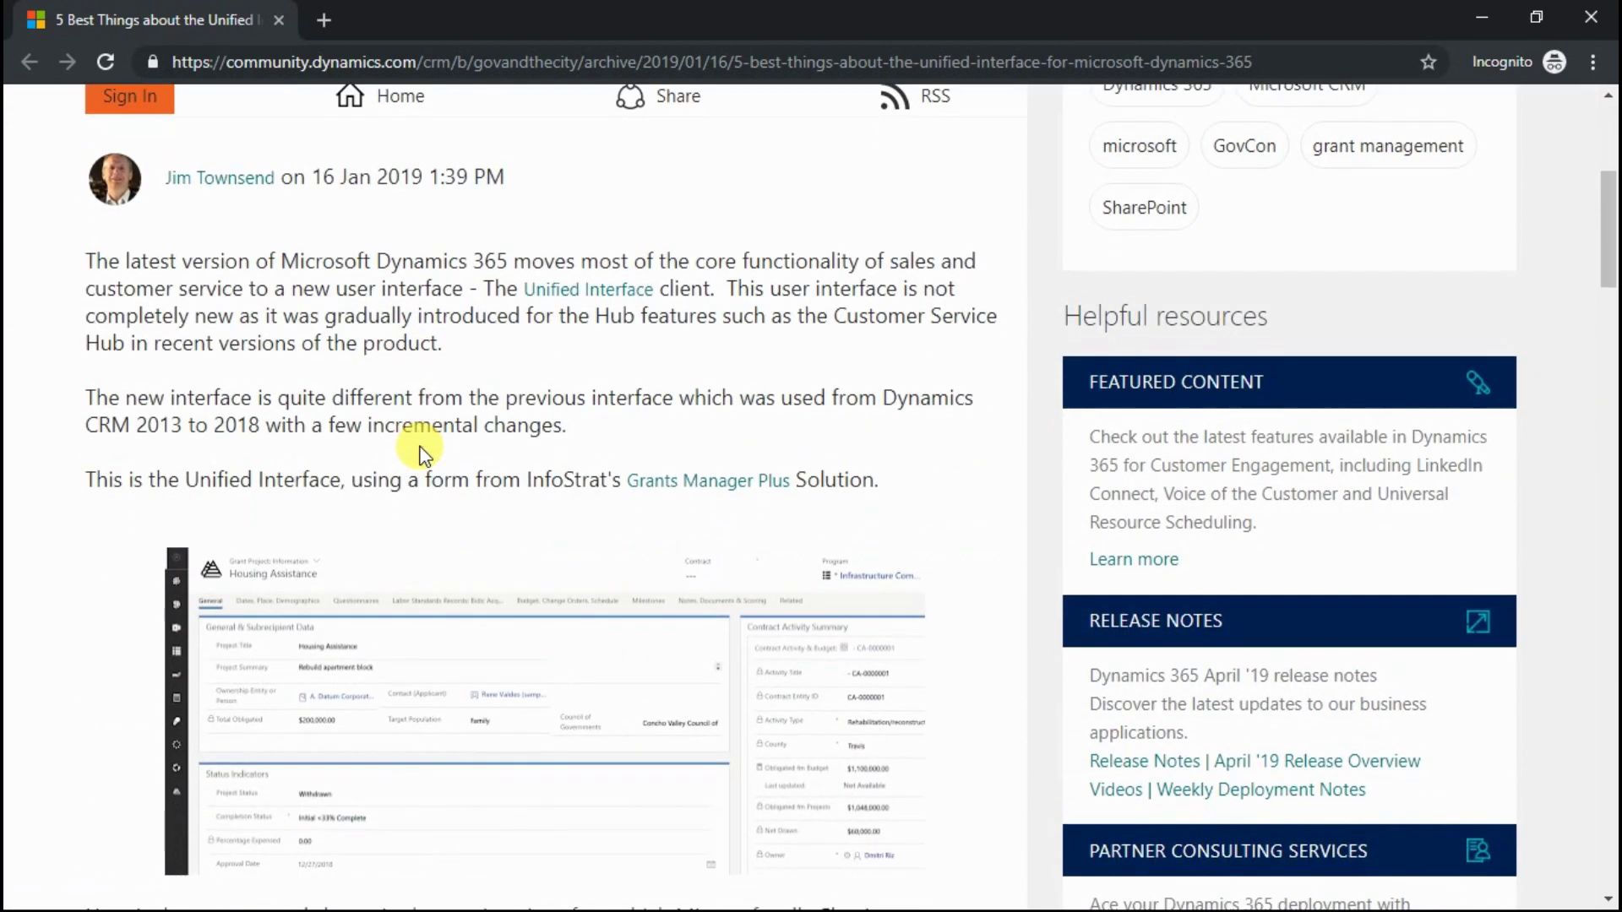
scroll(422, 453, "down", 4)
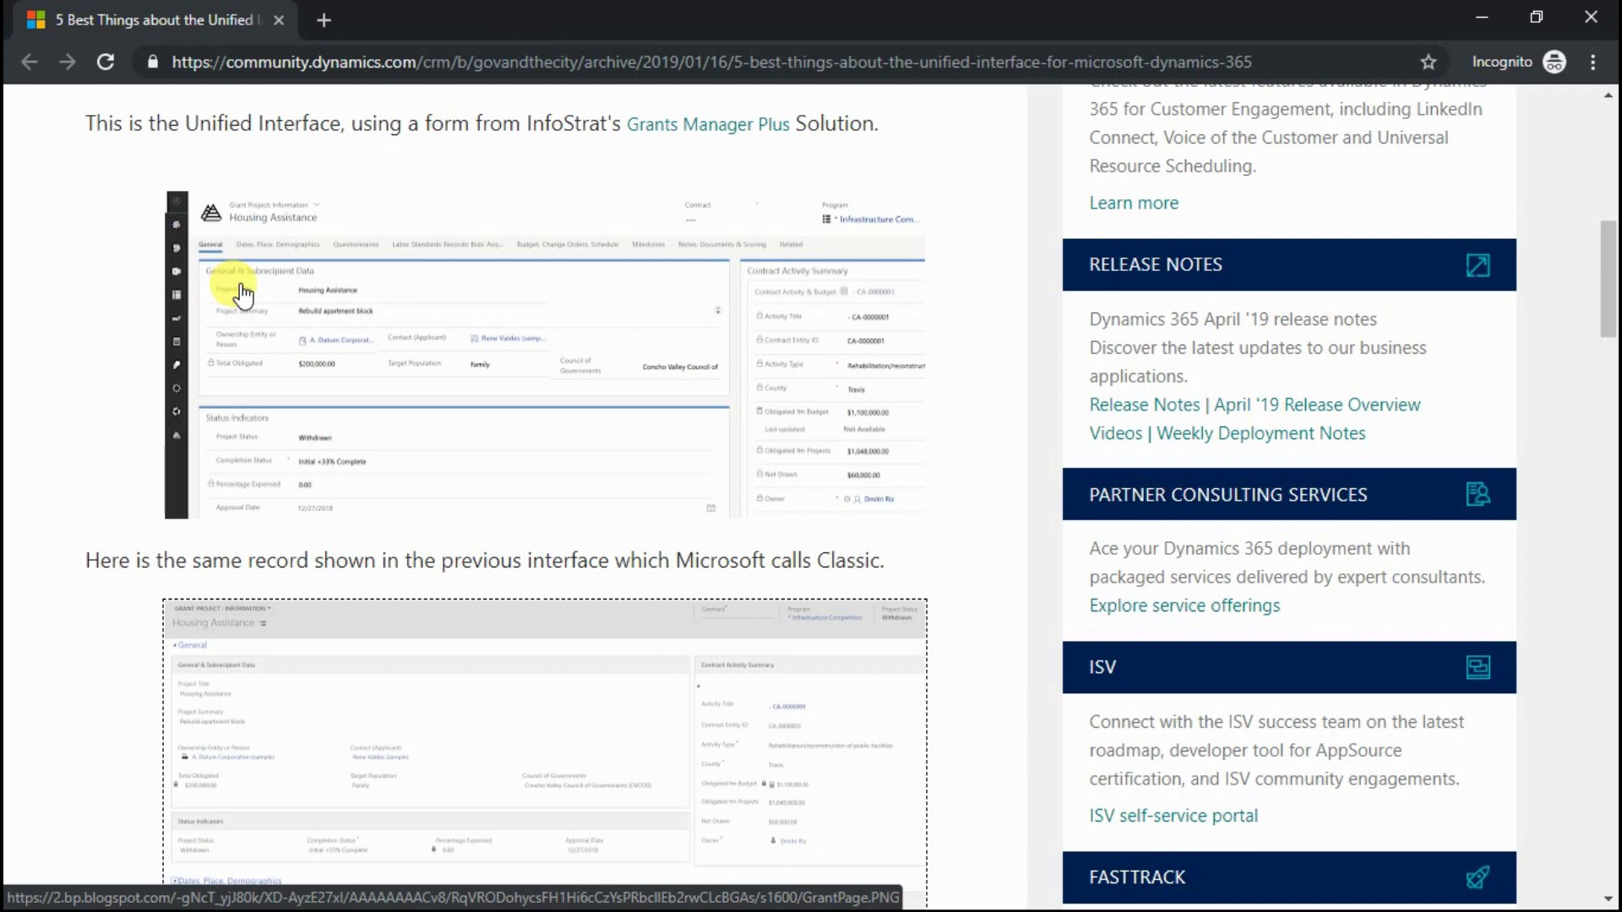
left_click_drag(1609, 254, 1609, 258)
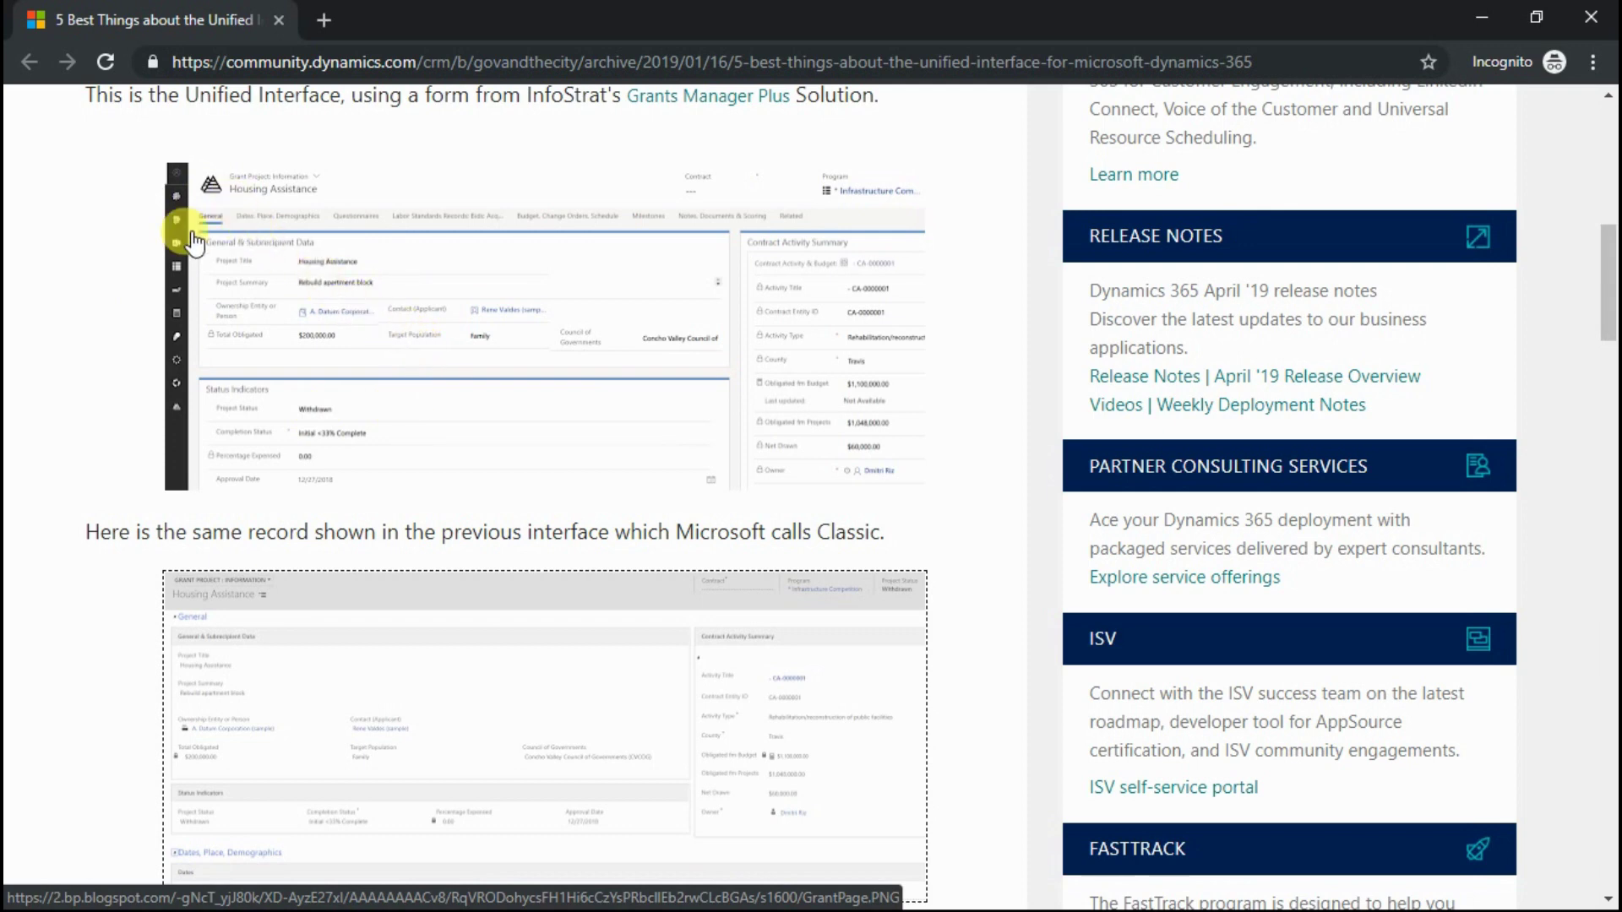
scroll(239, 500, "down", 1)
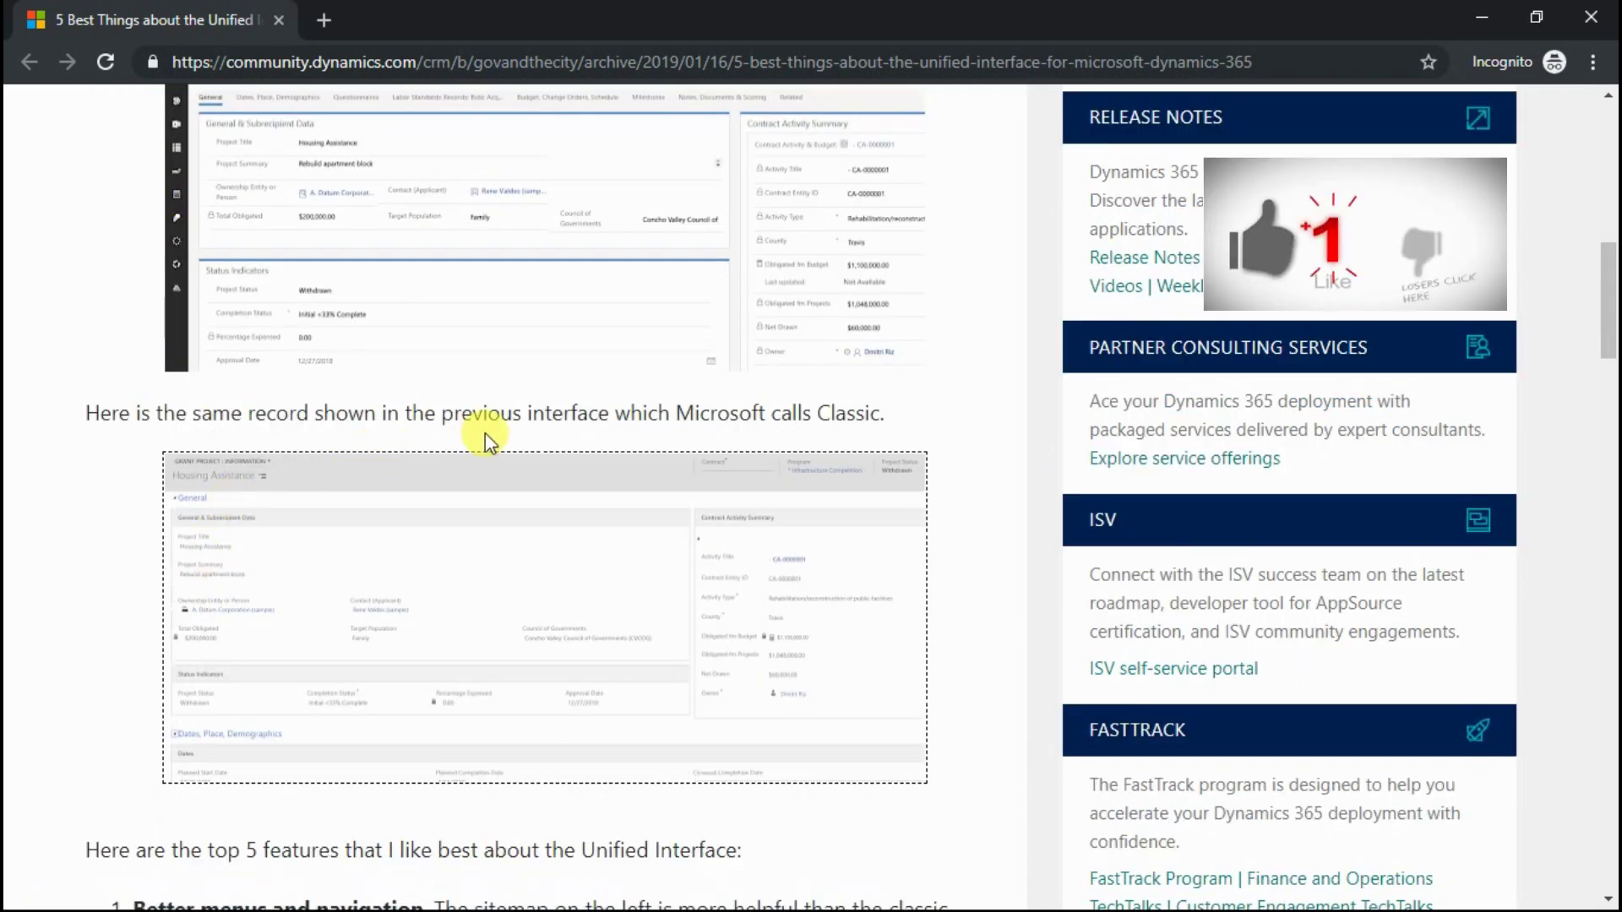
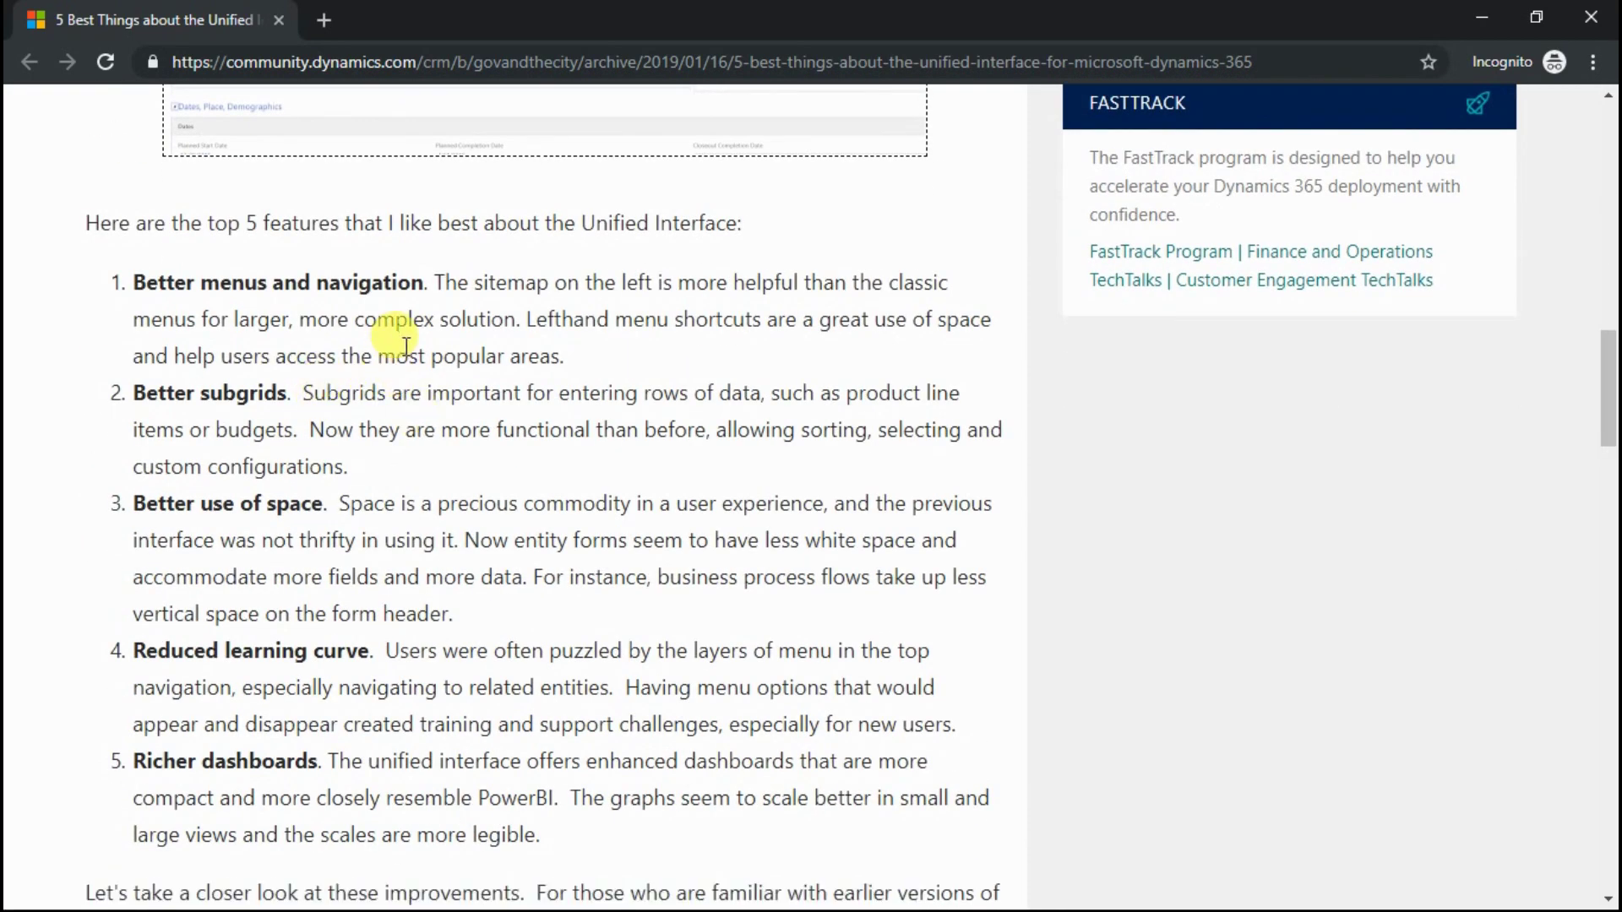
Finish reading the article at its opening section and switch back to the A. Datum Corporation (sample) record in Dynamics 365
scroll(563, 558, "up", 4)
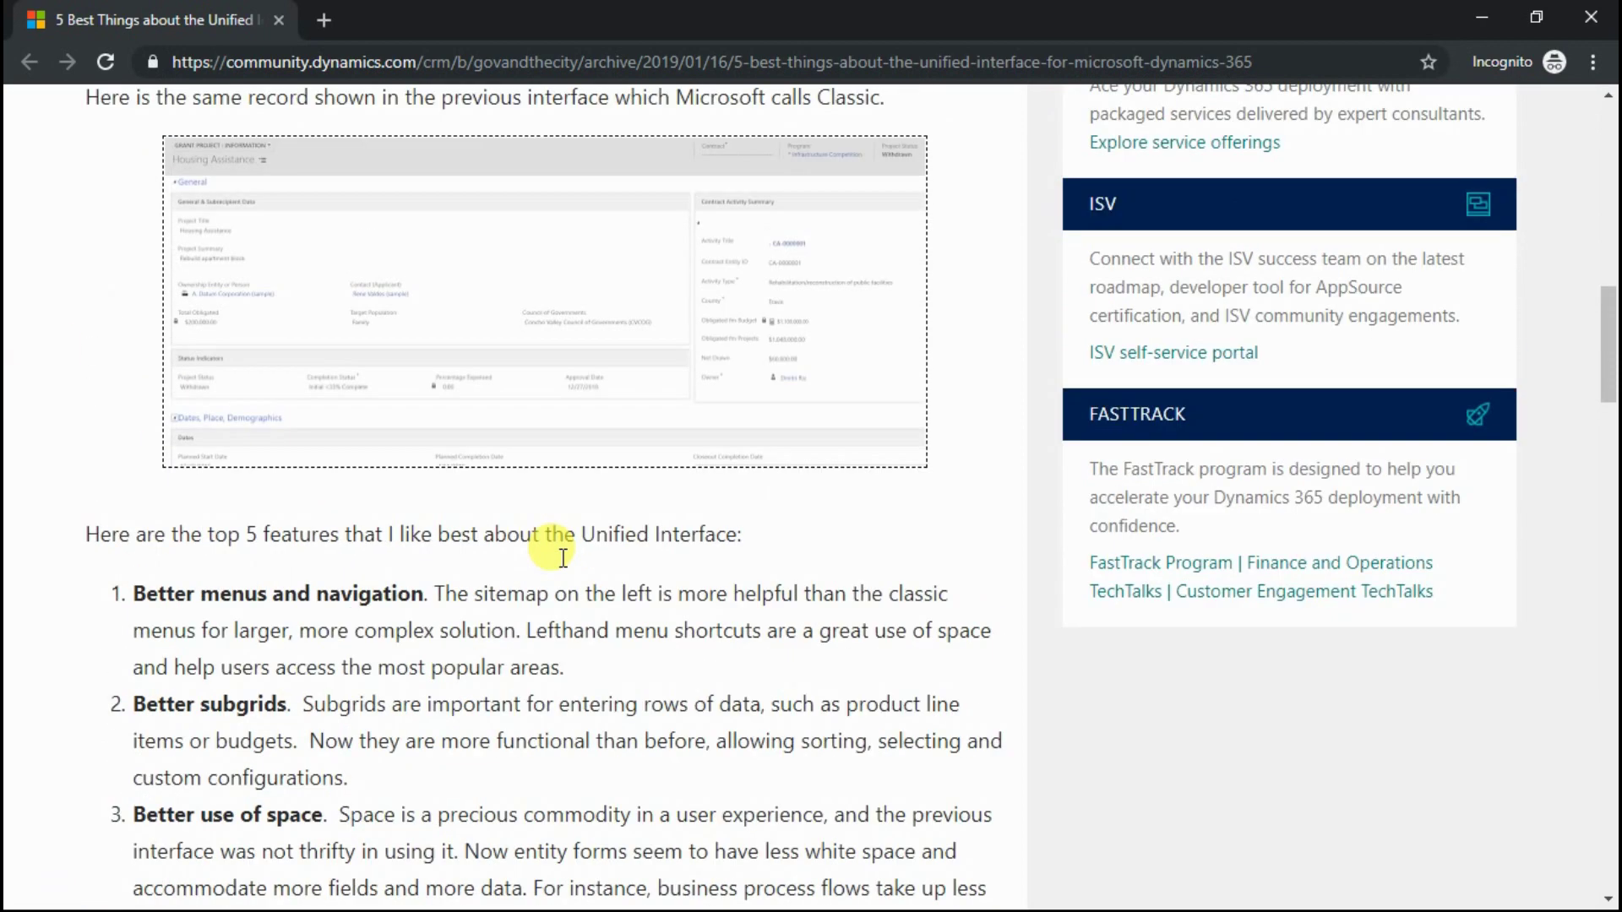
scroll(563, 558, "up", 11)
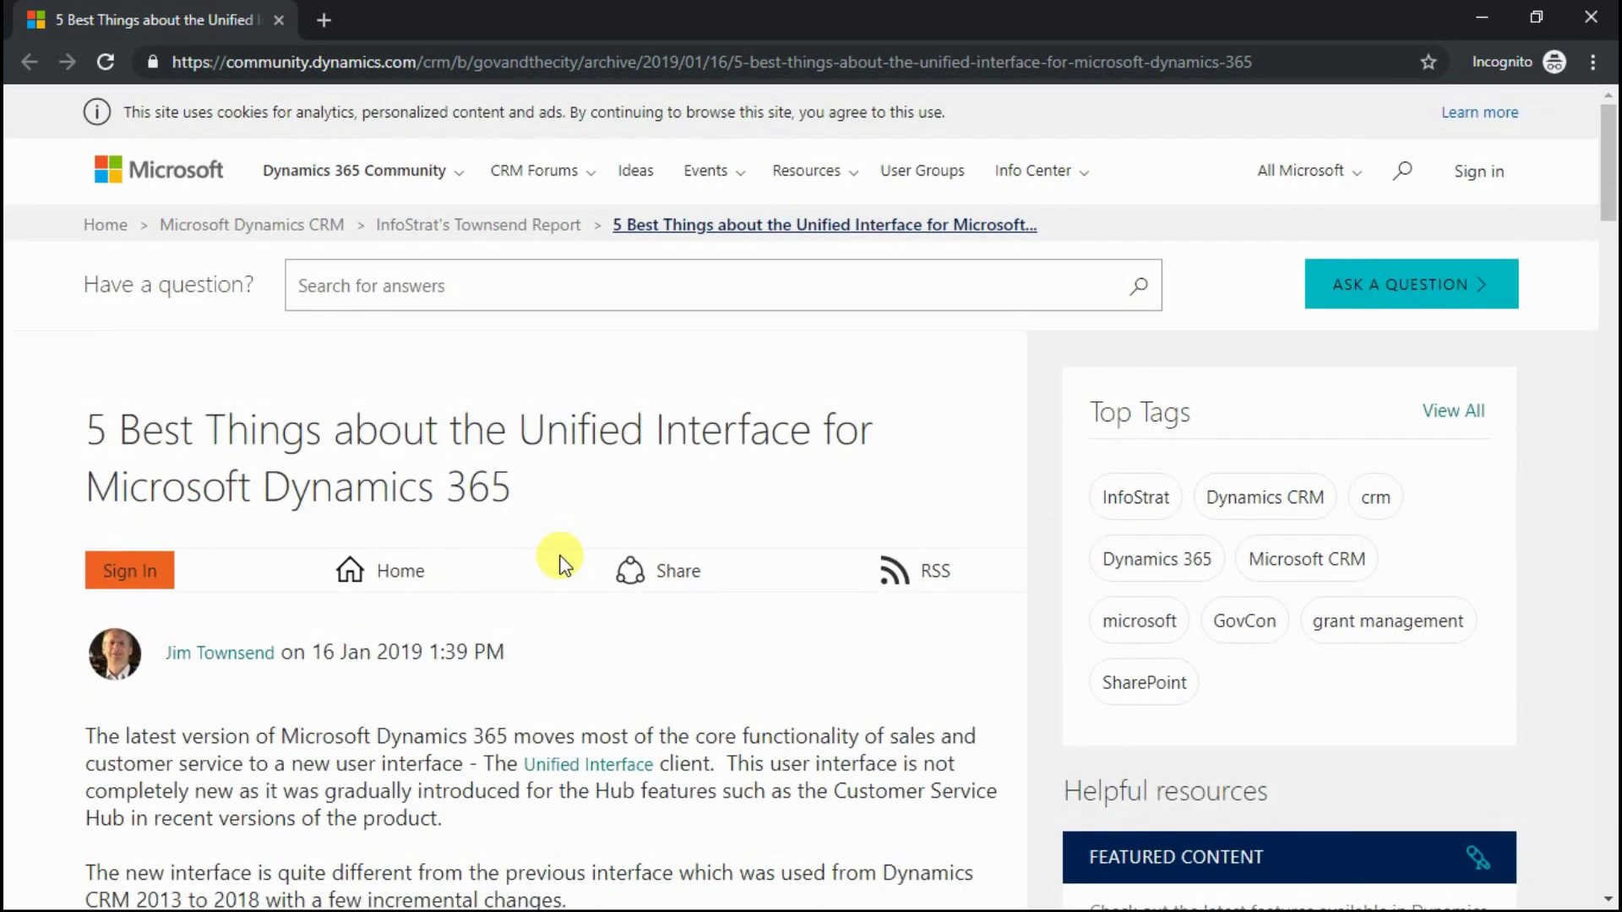
key("alt+Tab")
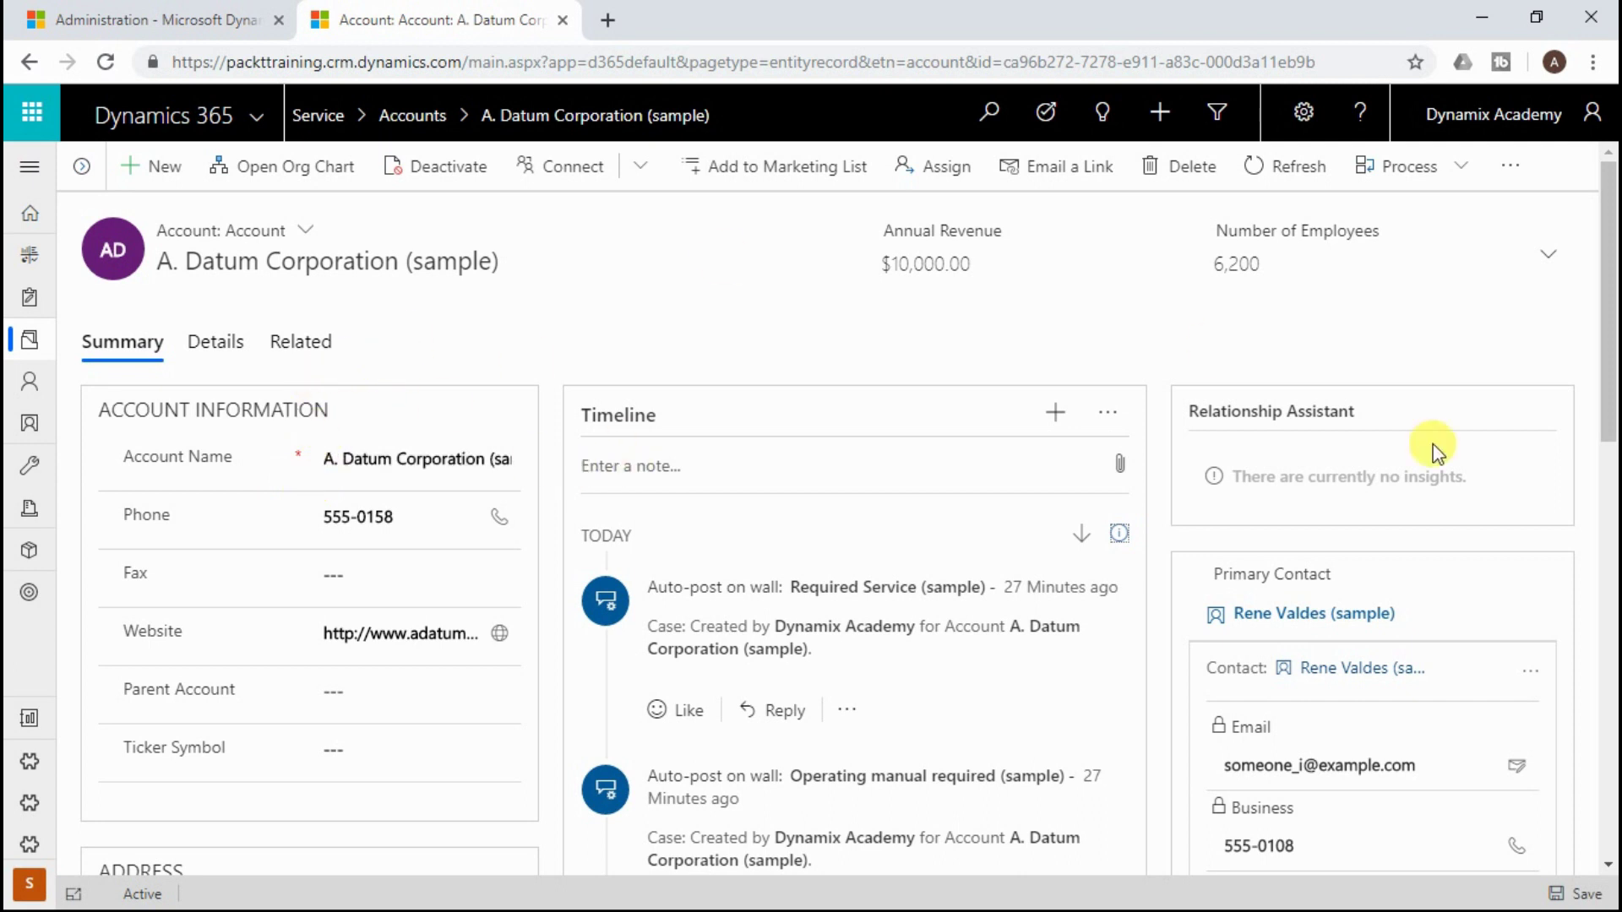
Browse the My Active Accounts records beside the form, from Account 1 through Coho Winery to City Power & Light (sample)
left_click(82, 169)
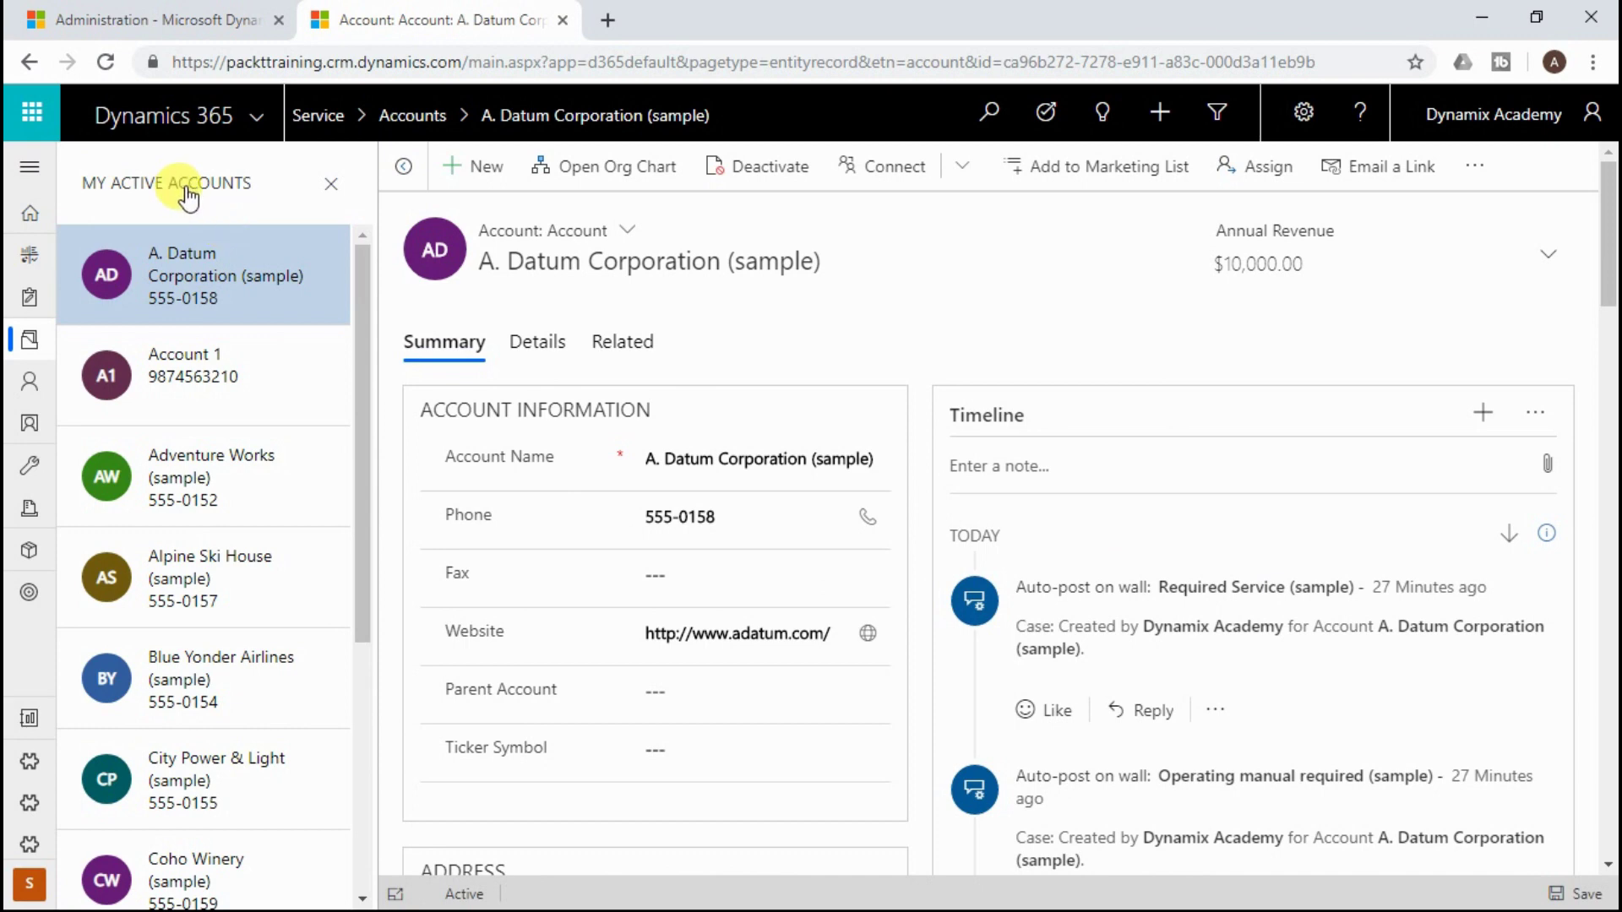
left_click(203, 372)
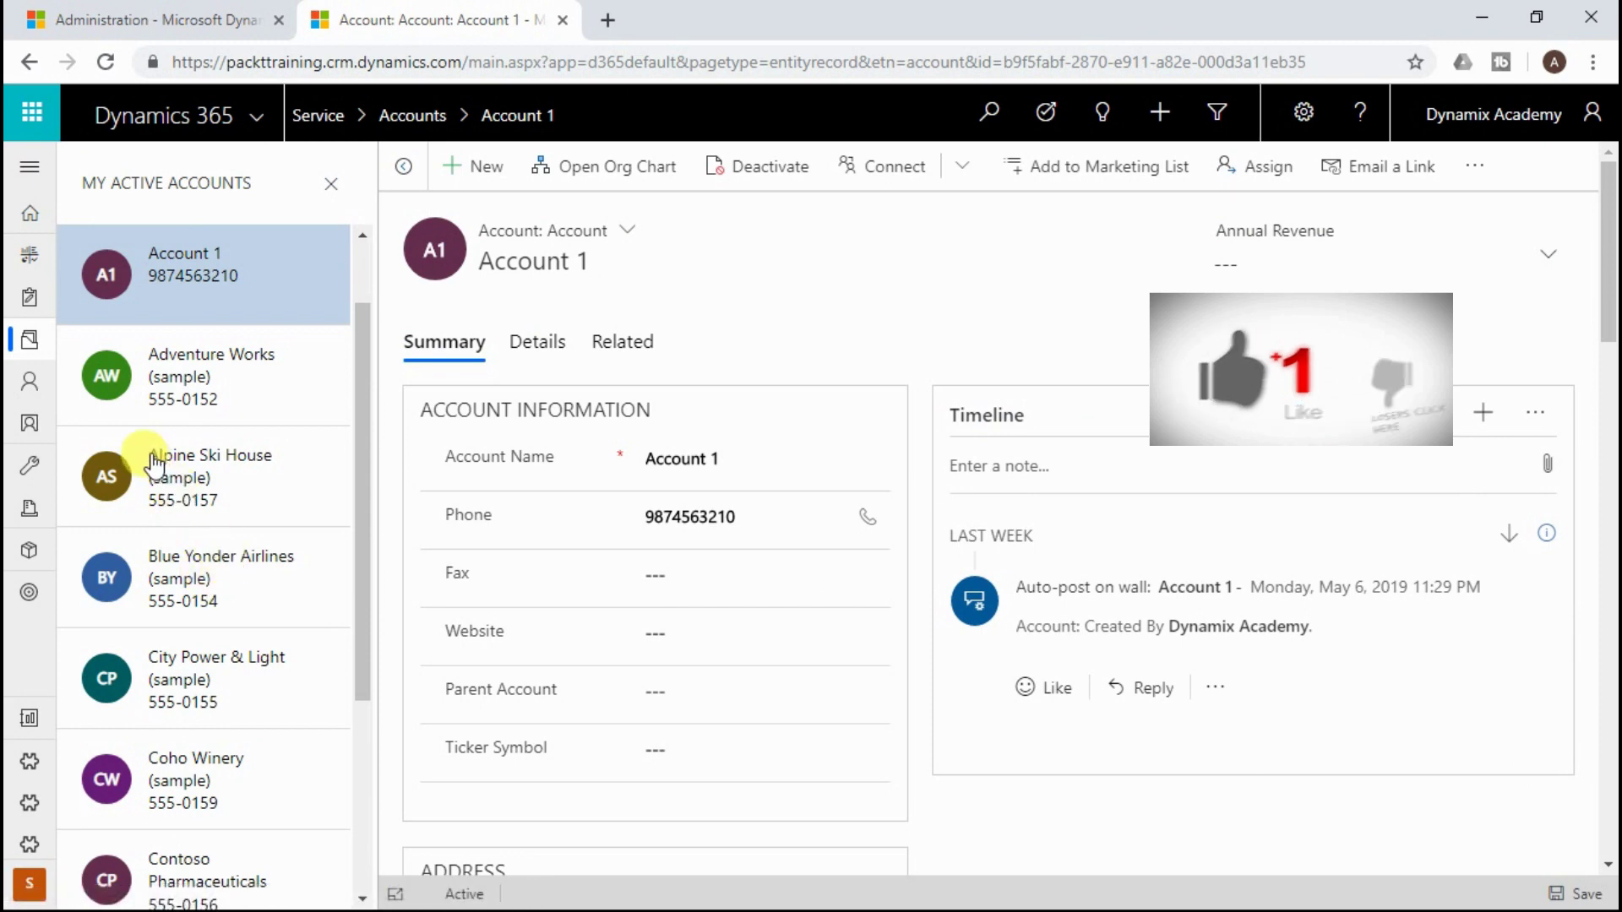
left_click(211, 474)
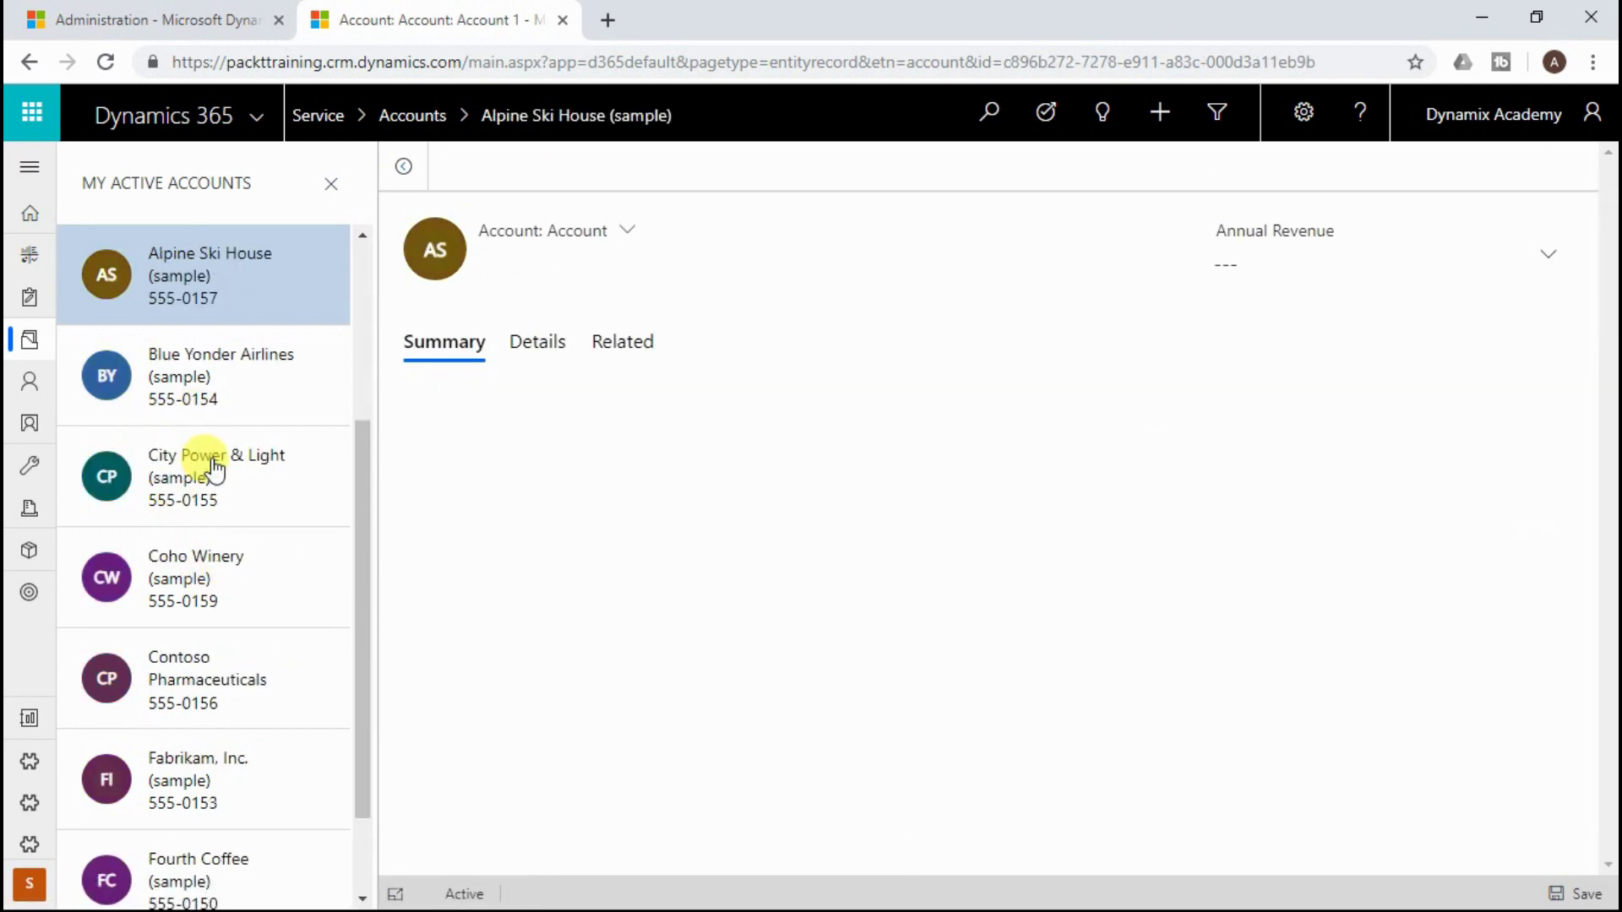
left_click(196, 608)
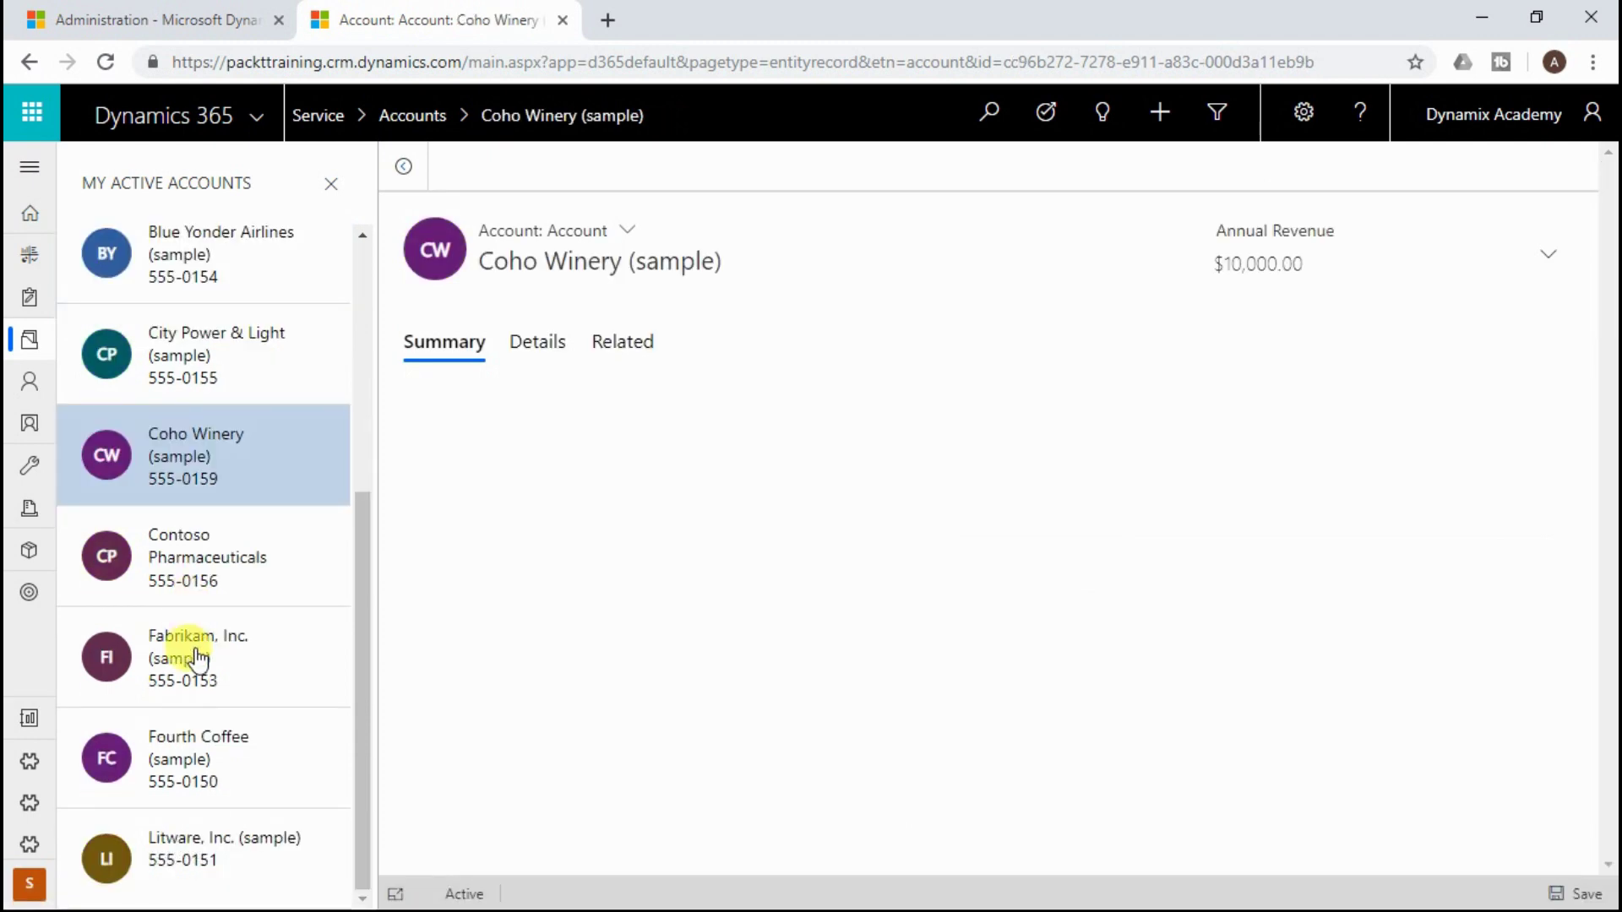
left_click(199, 667)
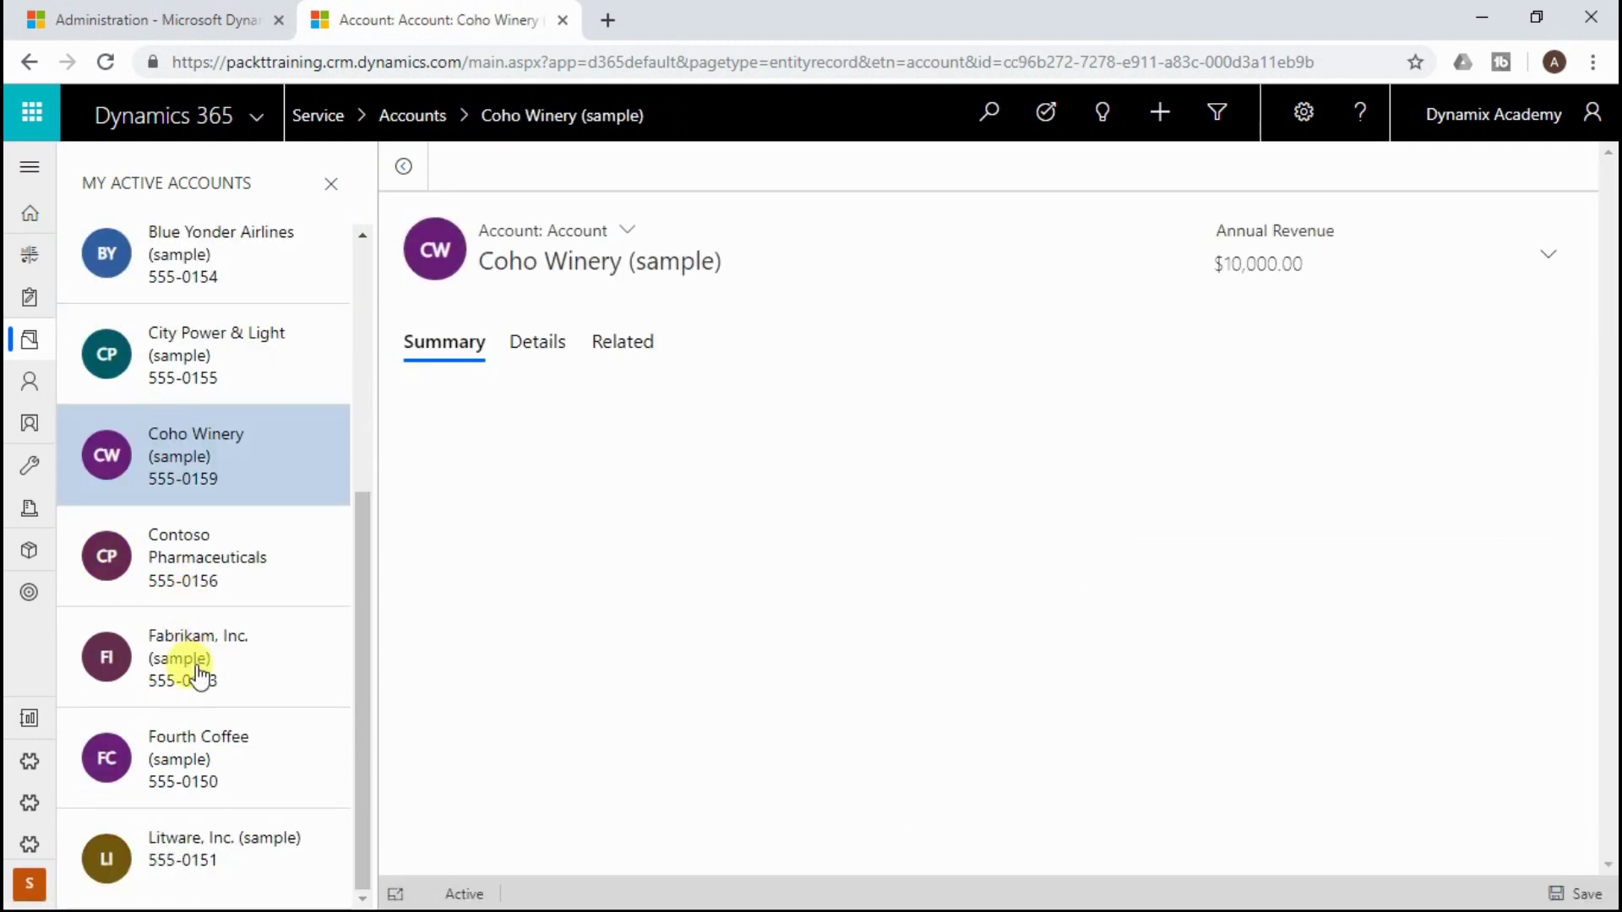
left_click(199, 338)
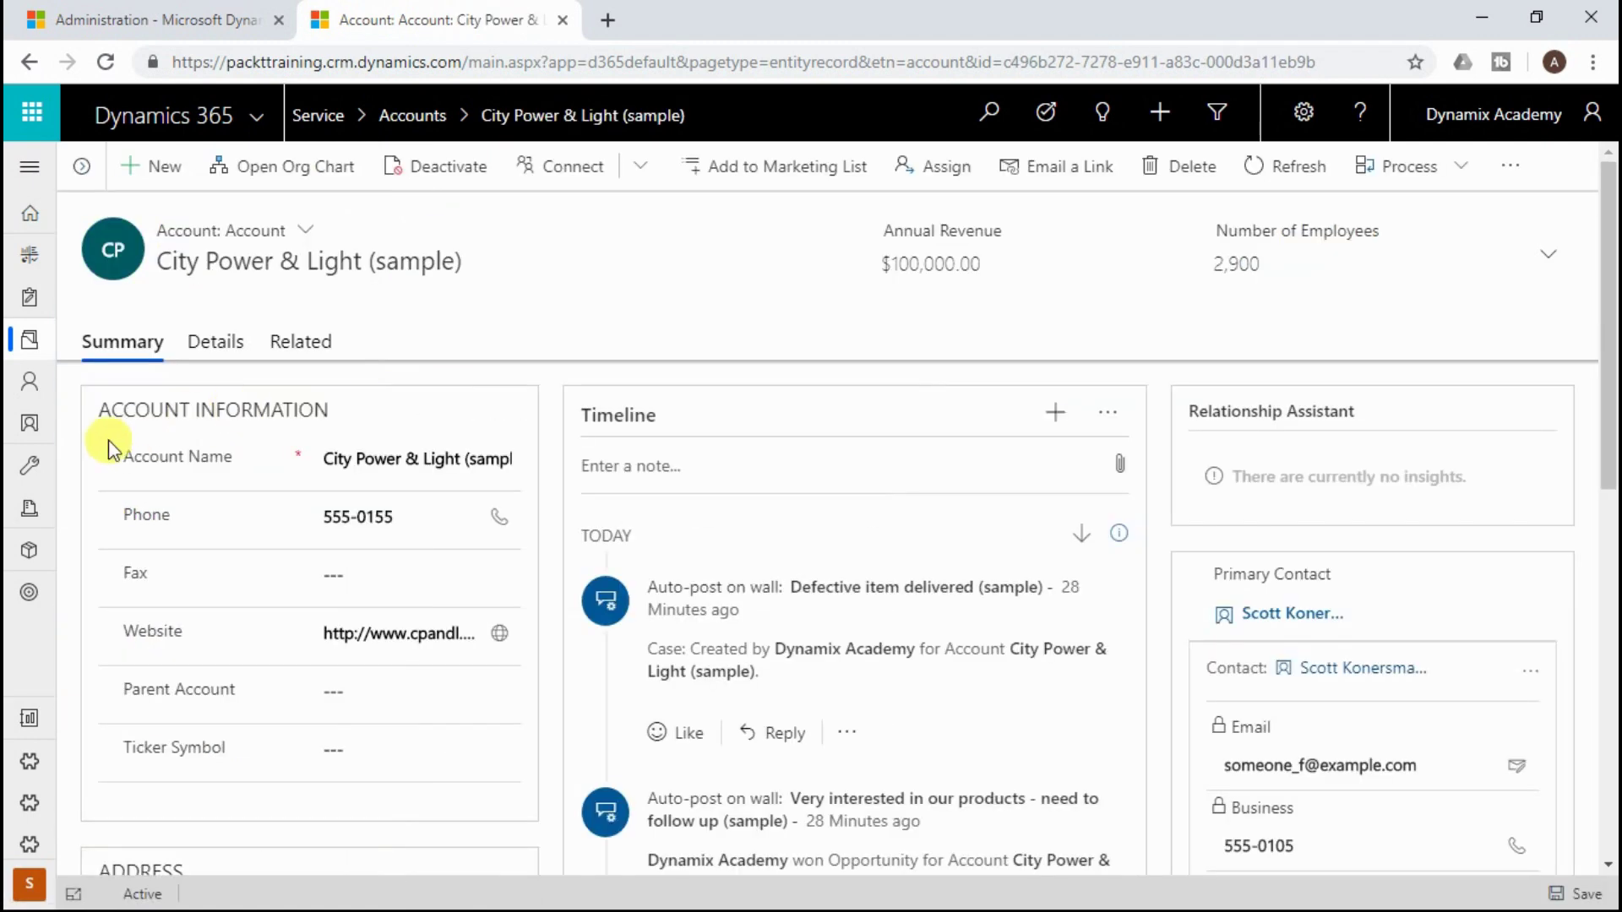
Switch to the Sales area and open the opportunity "6 orders of Product SKU JJ202 (sample)" from My Open Opportunities
left_click(30, 885)
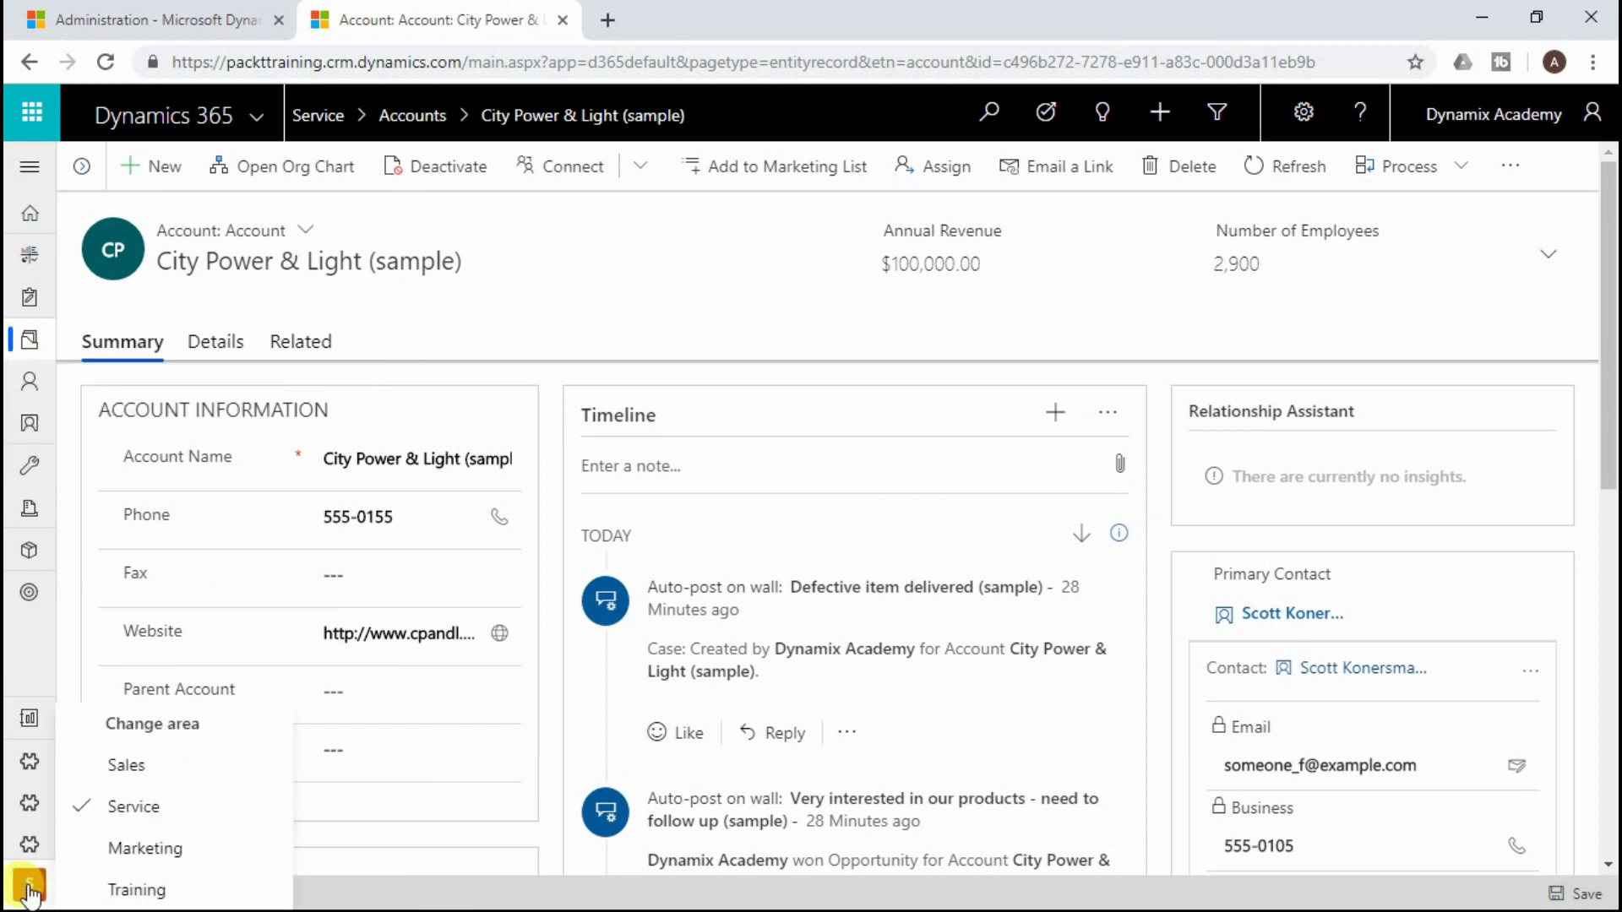
left_click(135, 769)
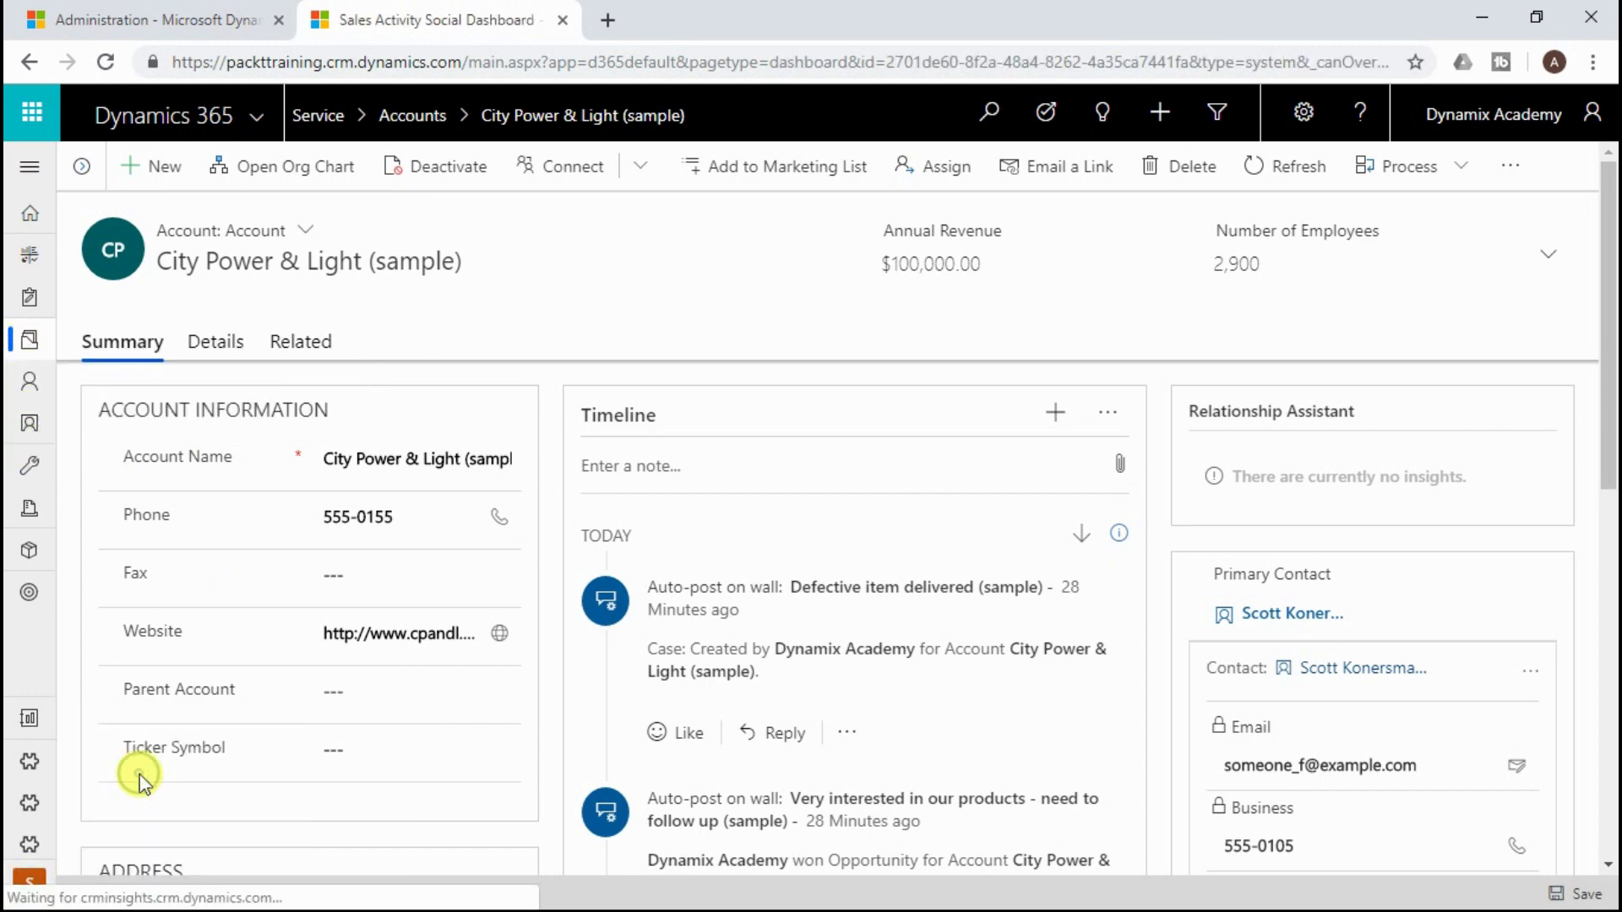
left_click(30, 472)
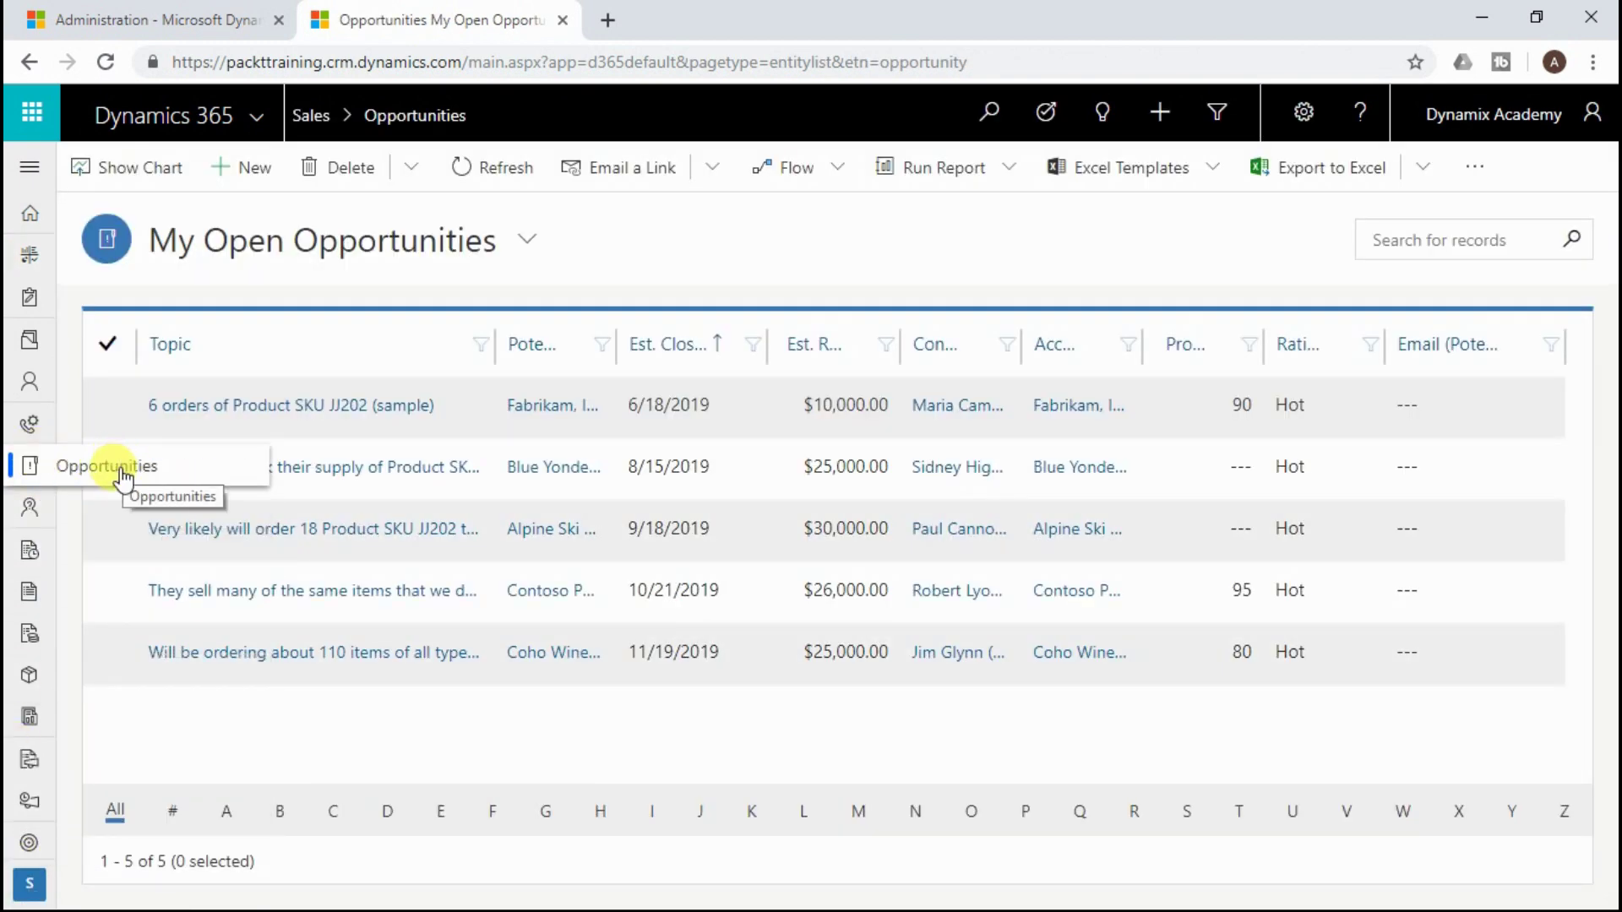
left_click(290, 405)
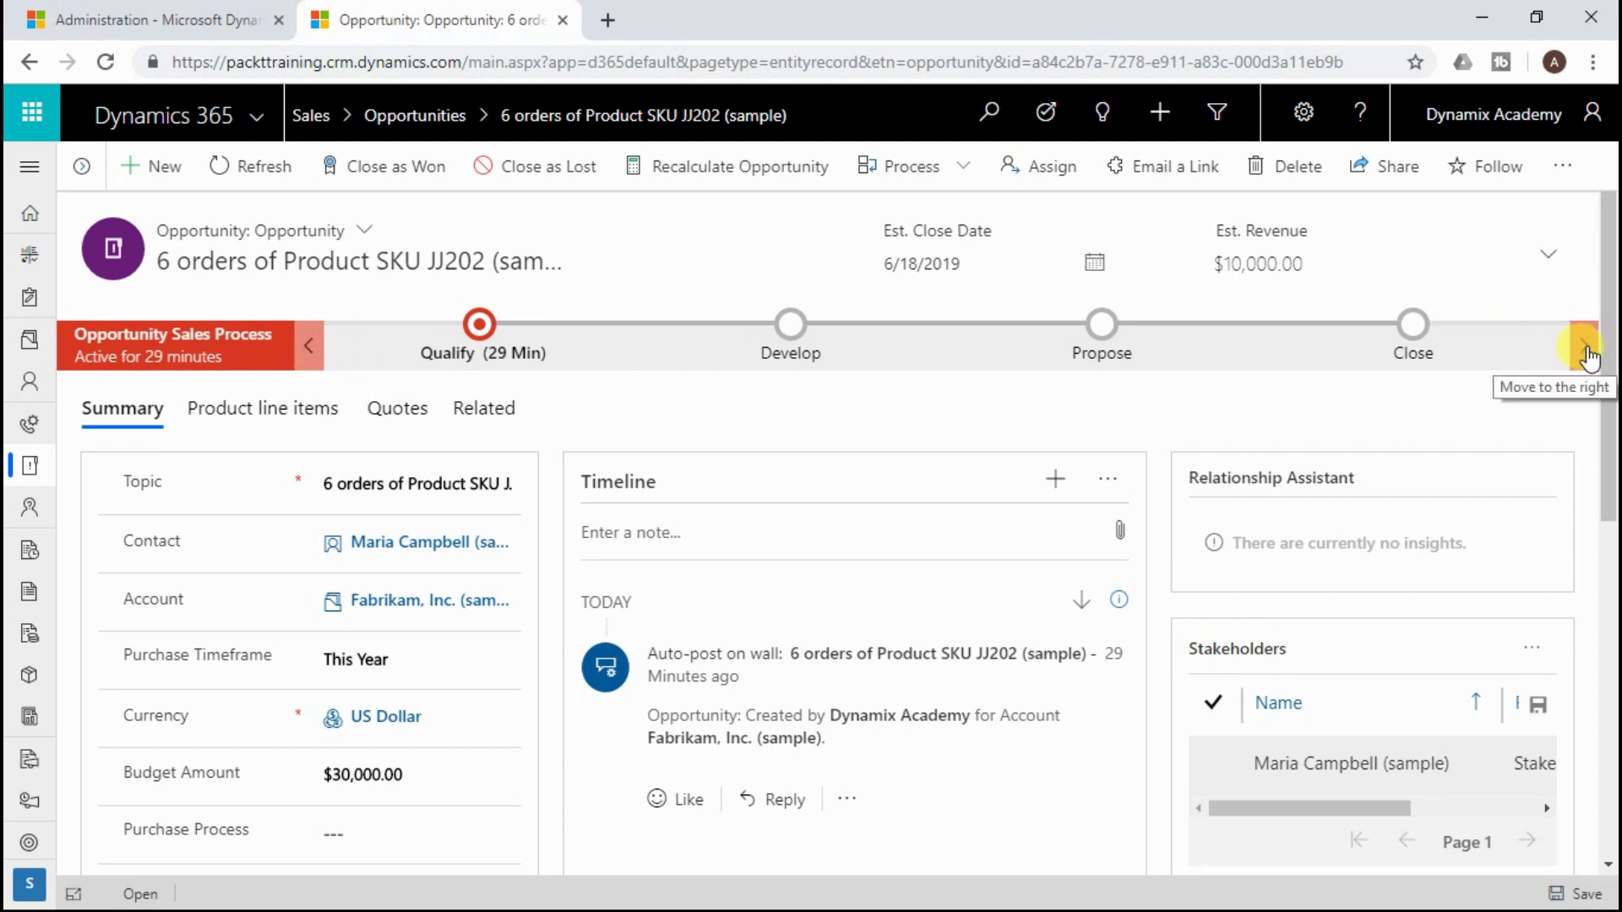
Examine the Qualify stage fields of the Opportunity Sales Process and dock them beside the opportunity form
left_click(479, 338)
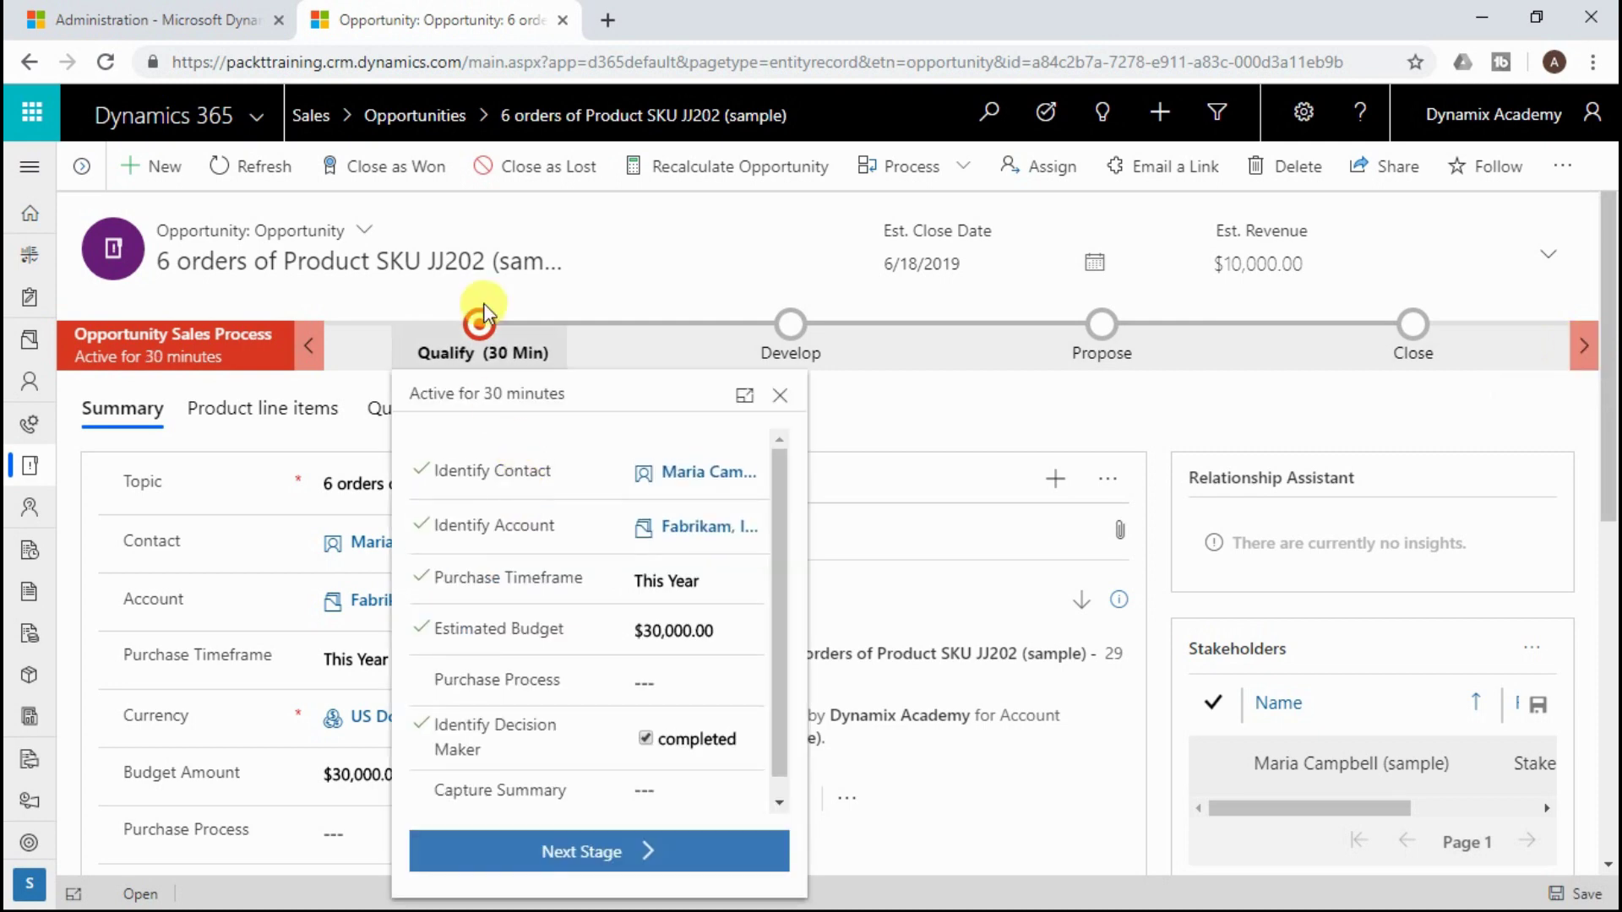
left_click(471, 342)
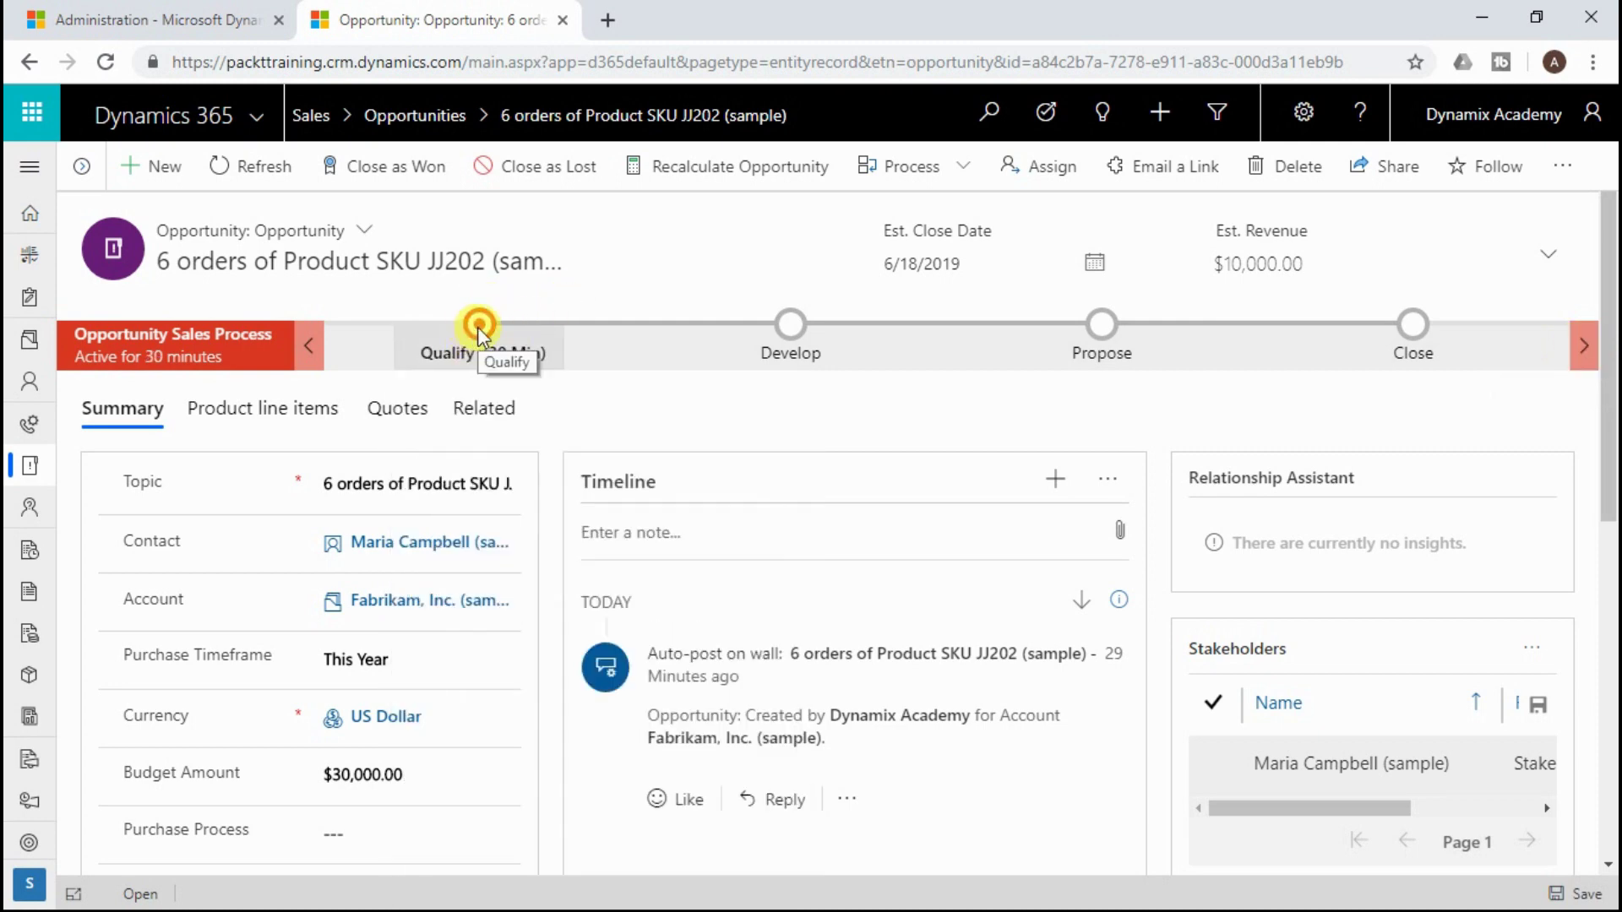
left_click(478, 344)
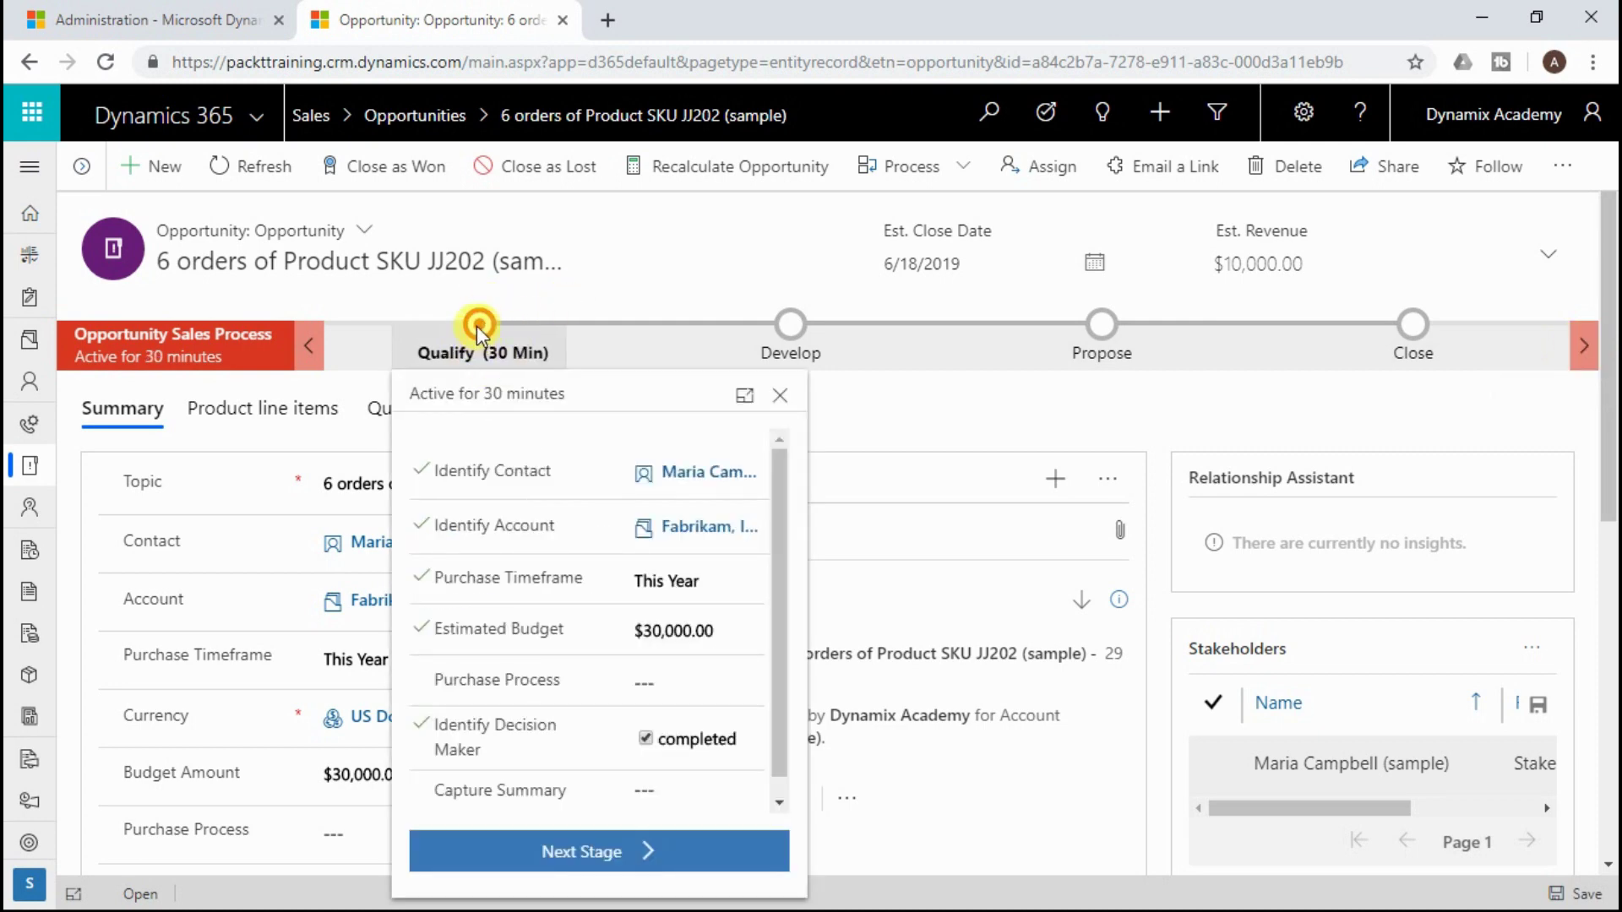
scroll(564, 566, "down", 1)
left_click(742, 409)
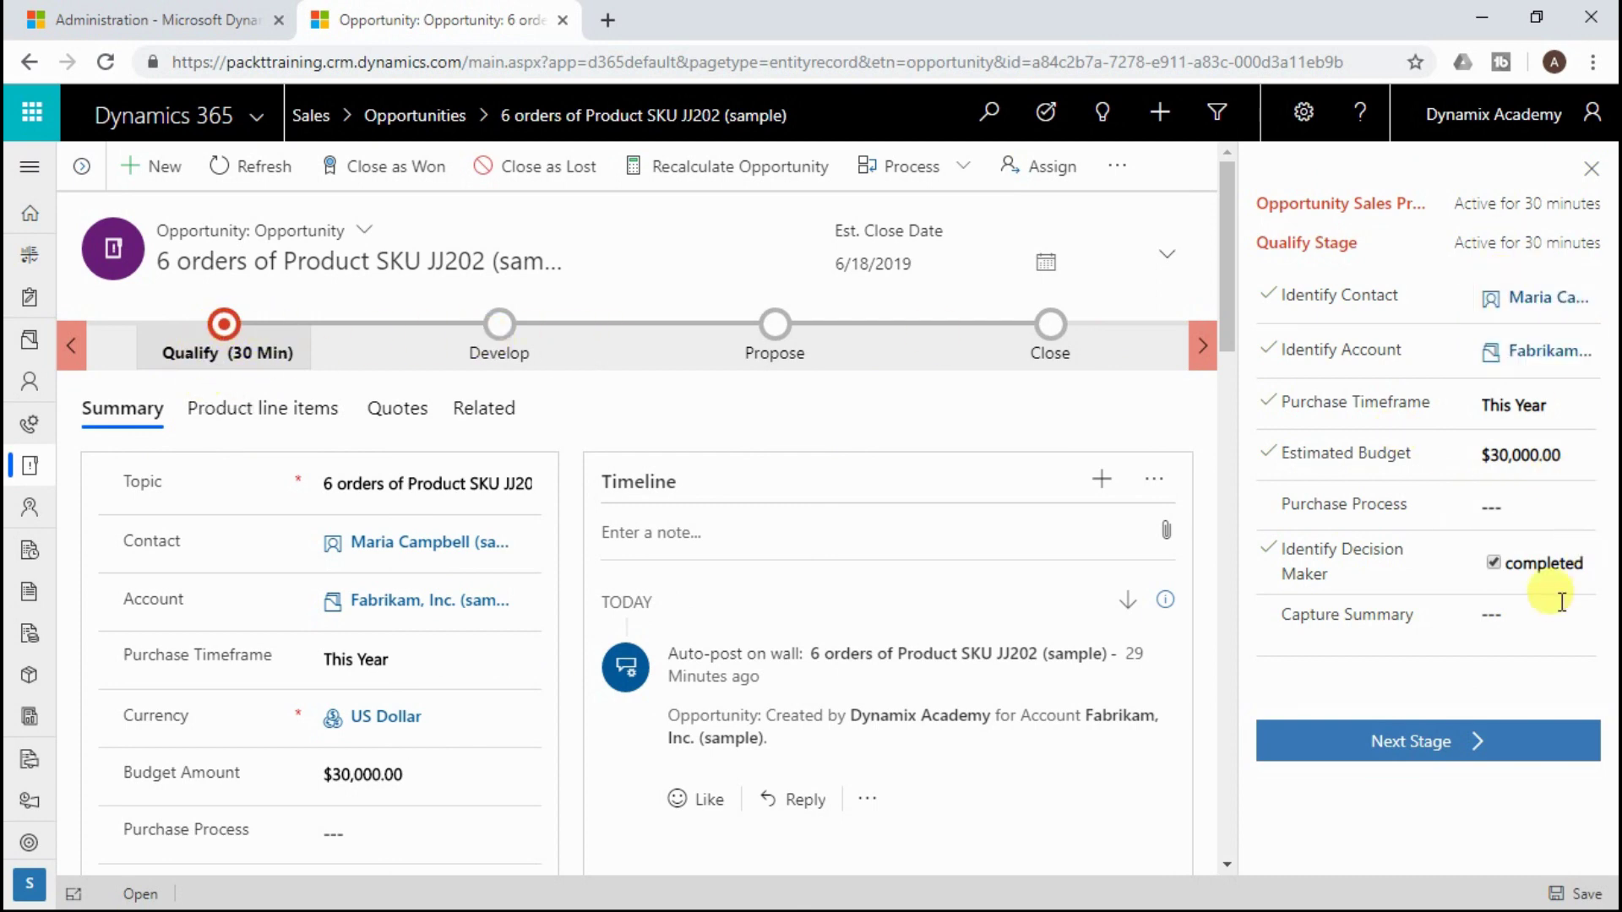
Look through the remaining sales process stages from Develop to Close and dismiss the docked stage details
left_click(1202, 346)
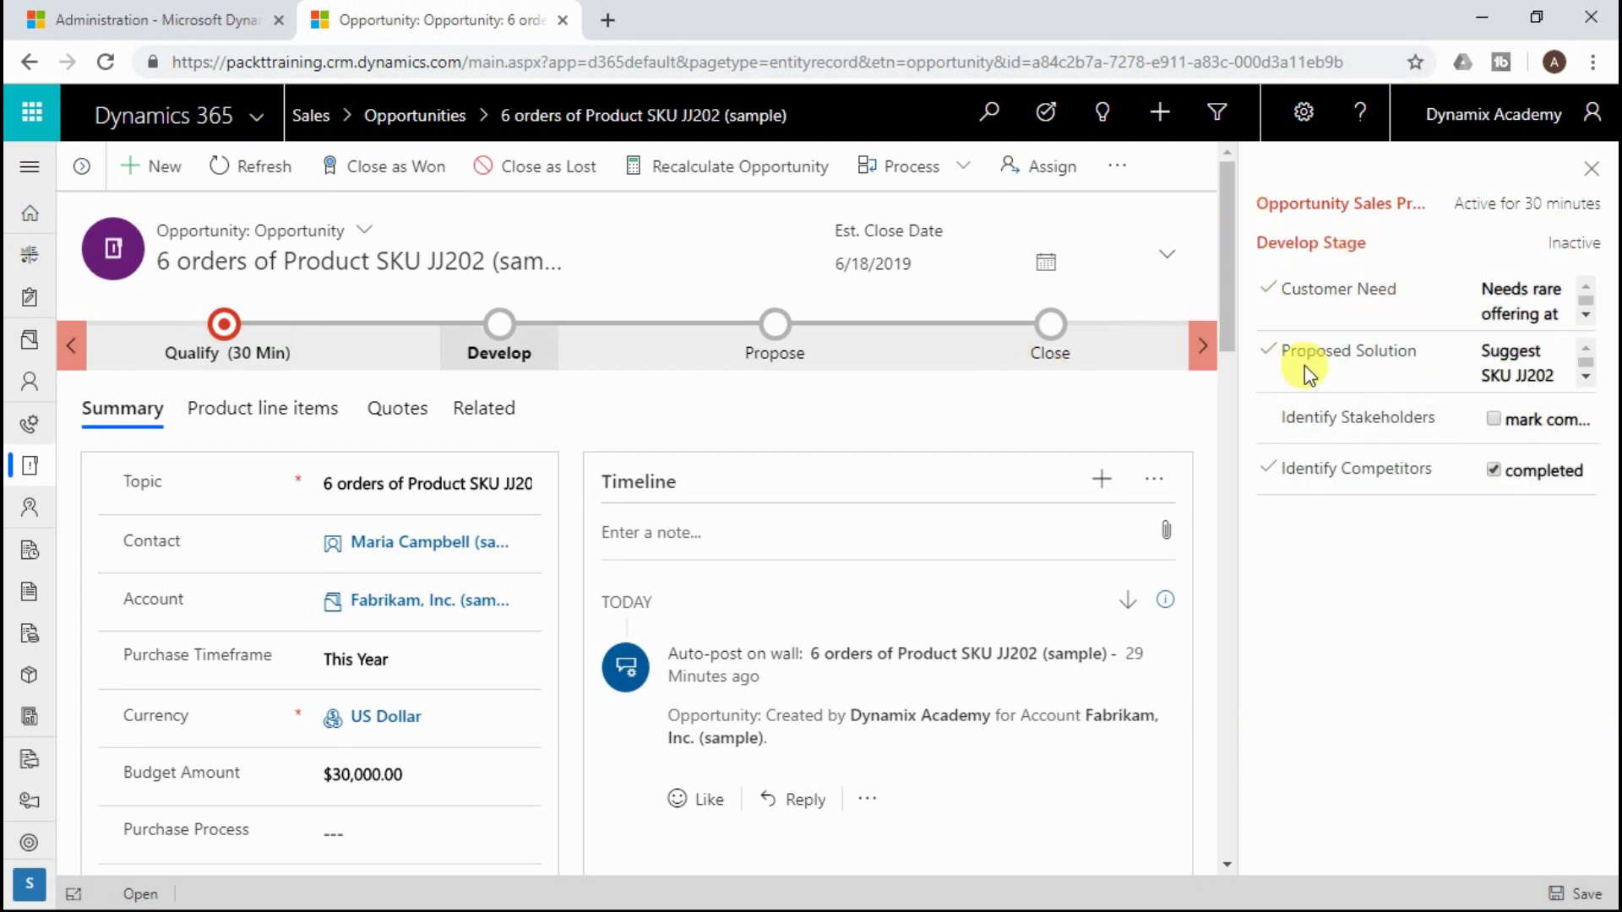
left_click(1206, 351)
left_click(1047, 299)
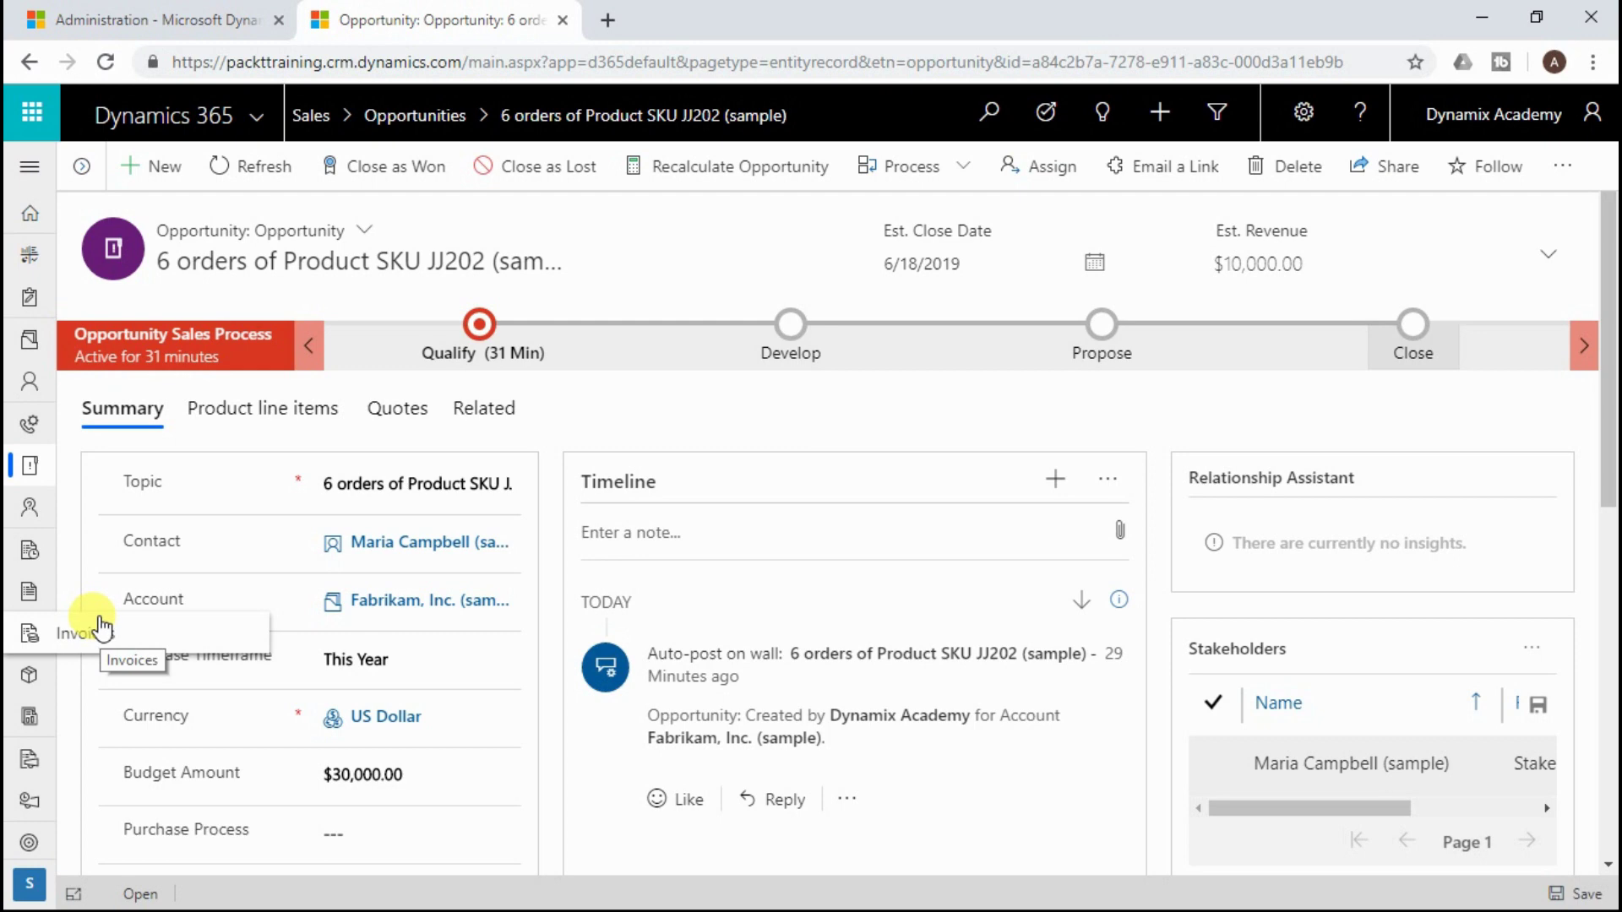
Open the Administration page of the advanced settings
left_click(1305, 118)
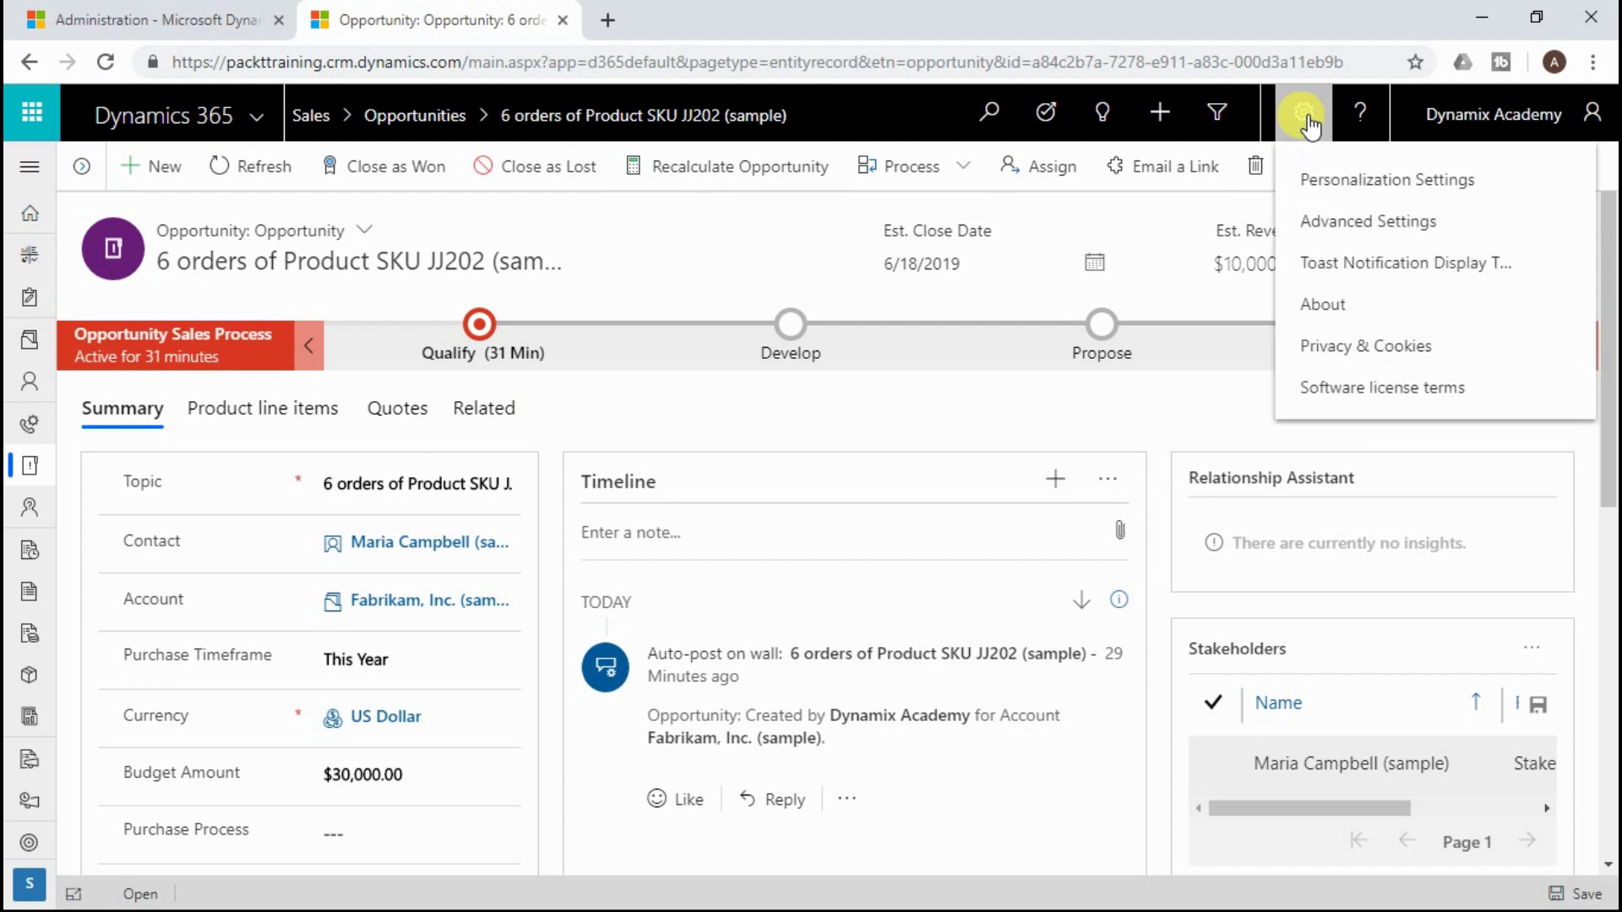
left_click(1323, 226)
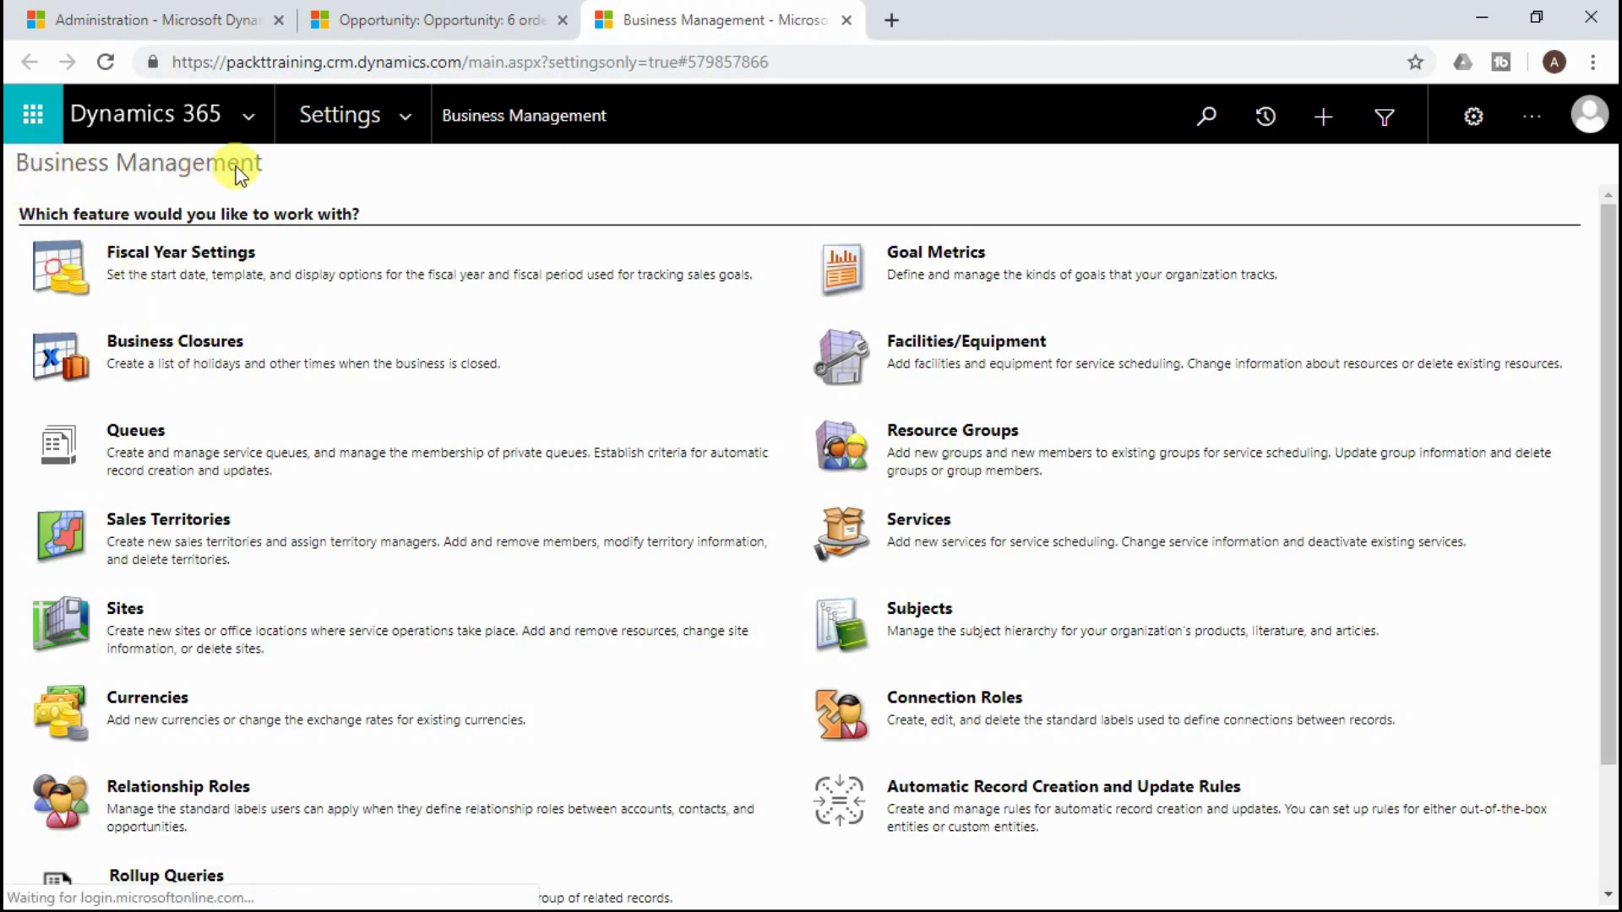
left_click(397, 109)
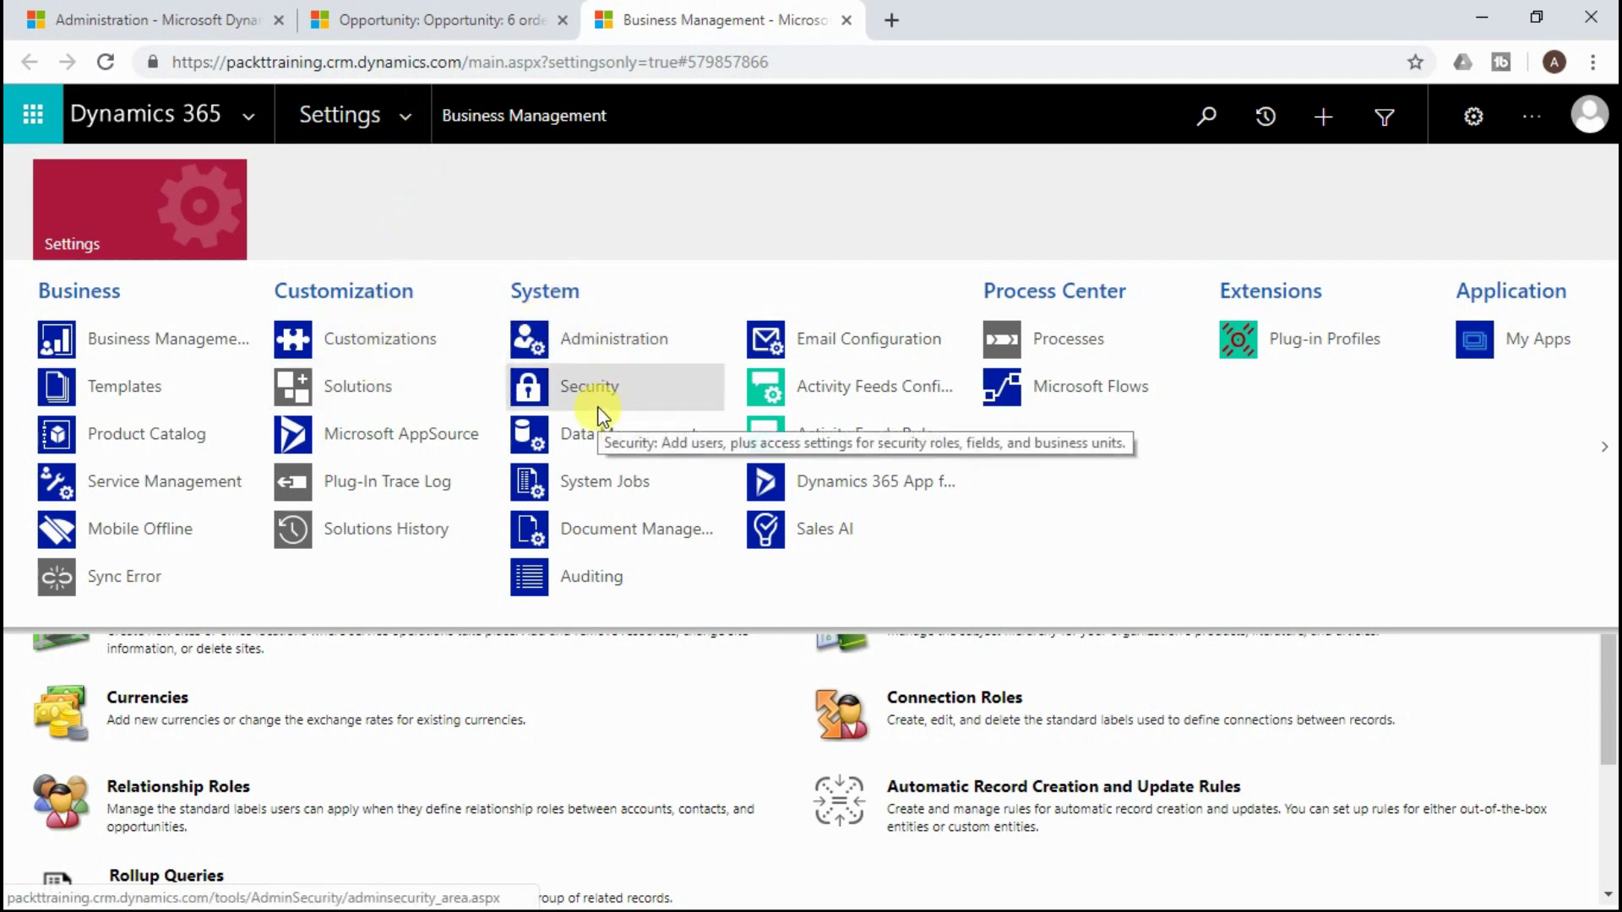
left_click(575, 343)
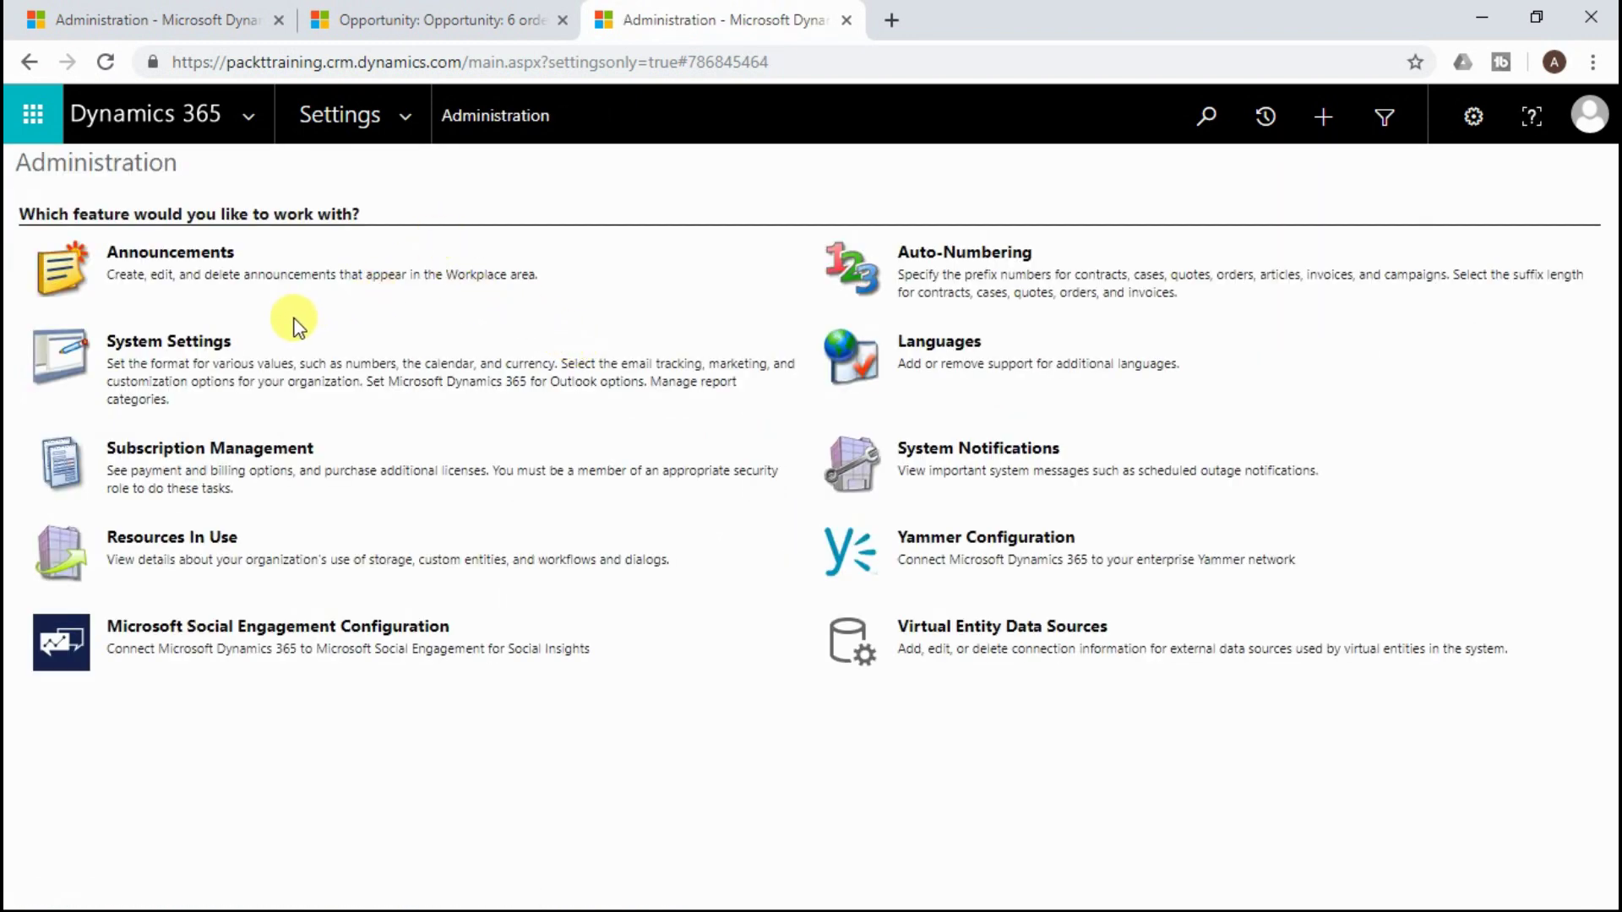
In System Settings, set "Enable only the Unified Interface" to No and save the change
left_click(193, 345)
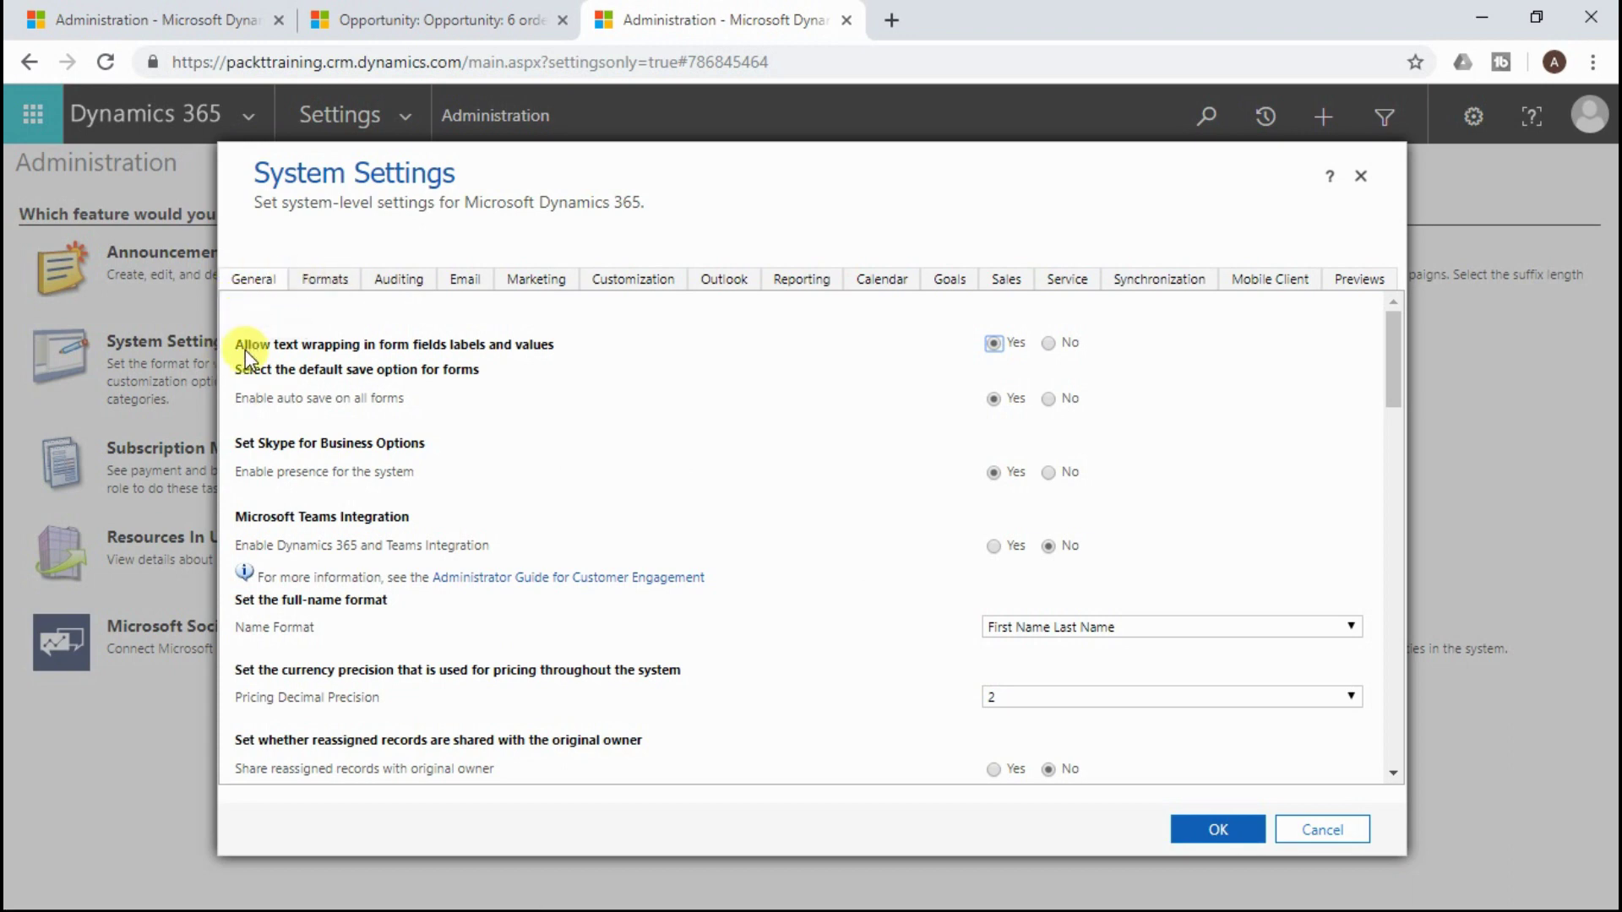
scroll(245, 364, "down", 10)
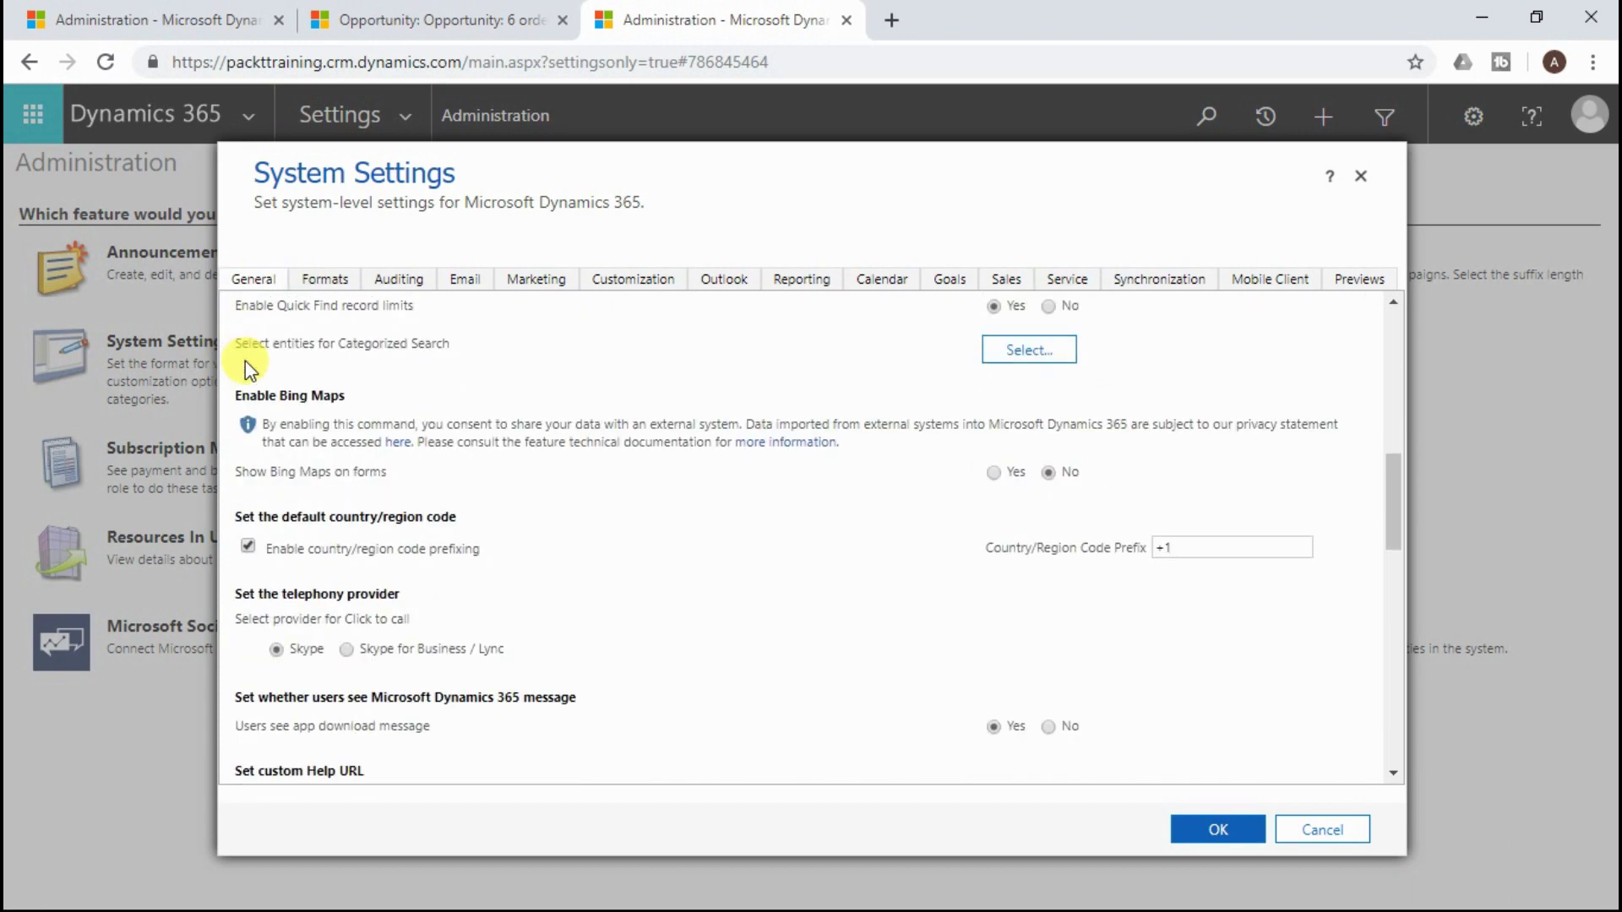
scroll(245, 370, "down", 8)
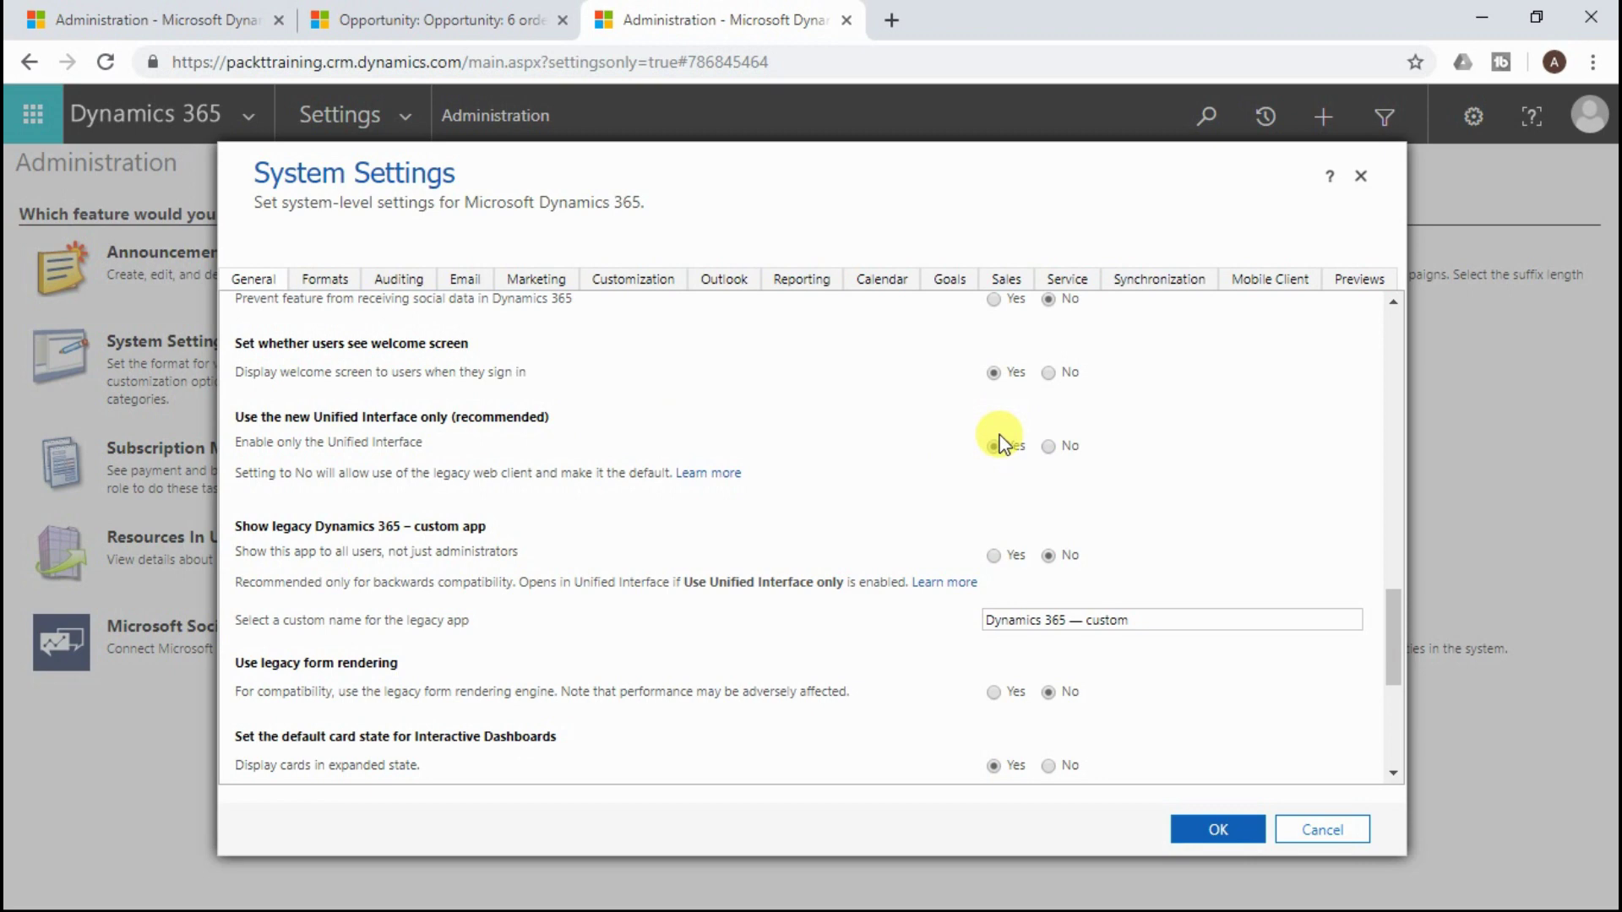
left_click(1049, 453)
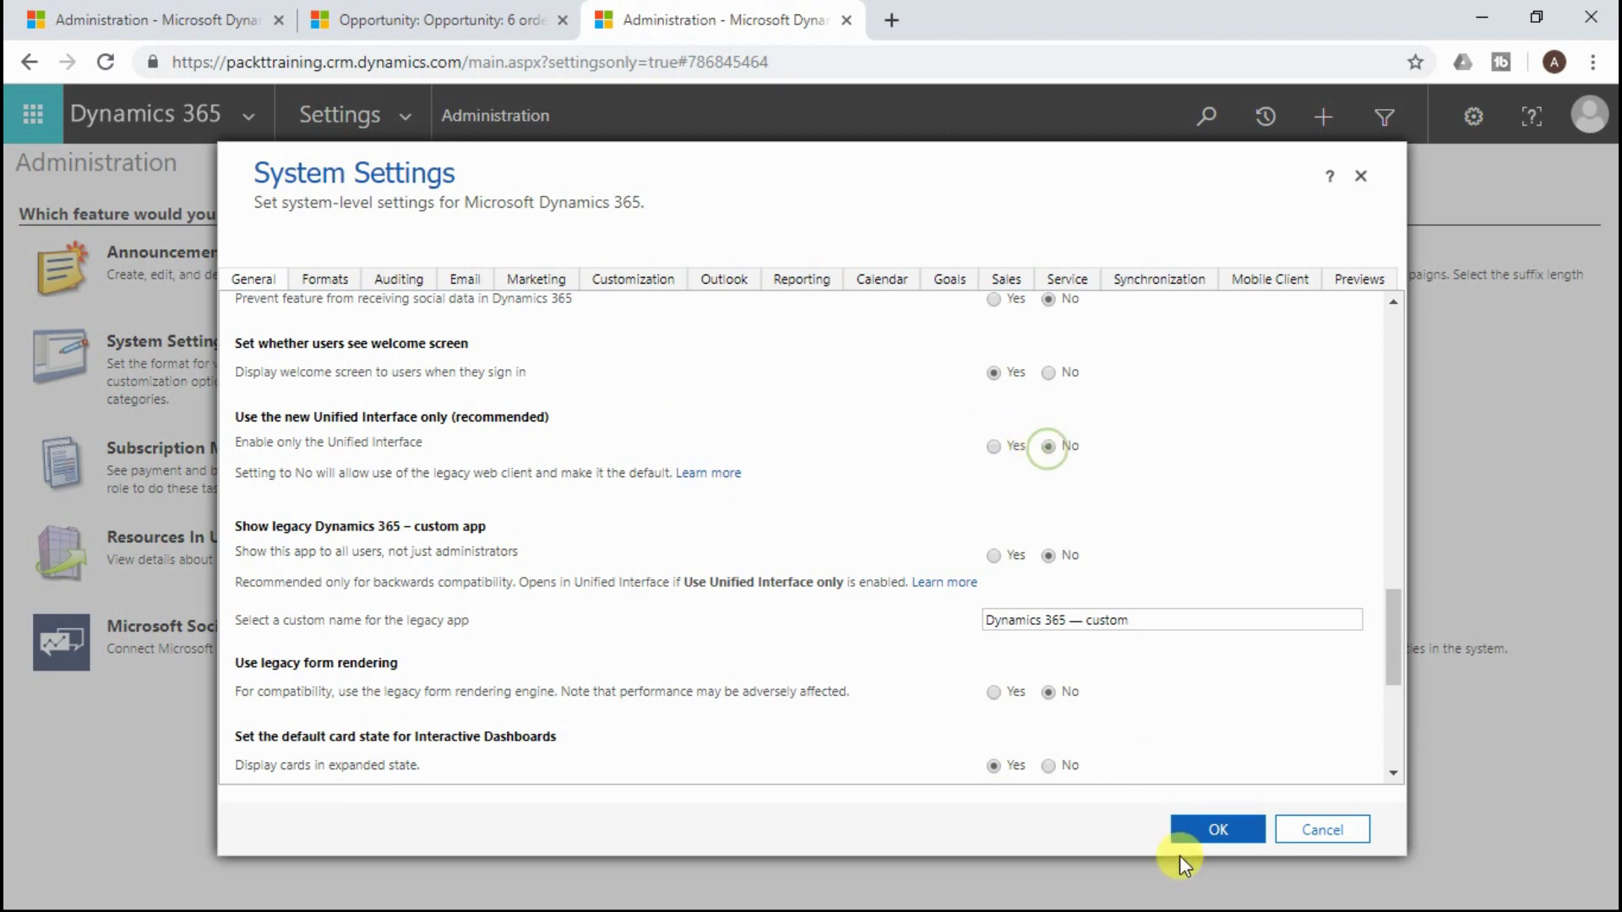
left_click(1204, 832)
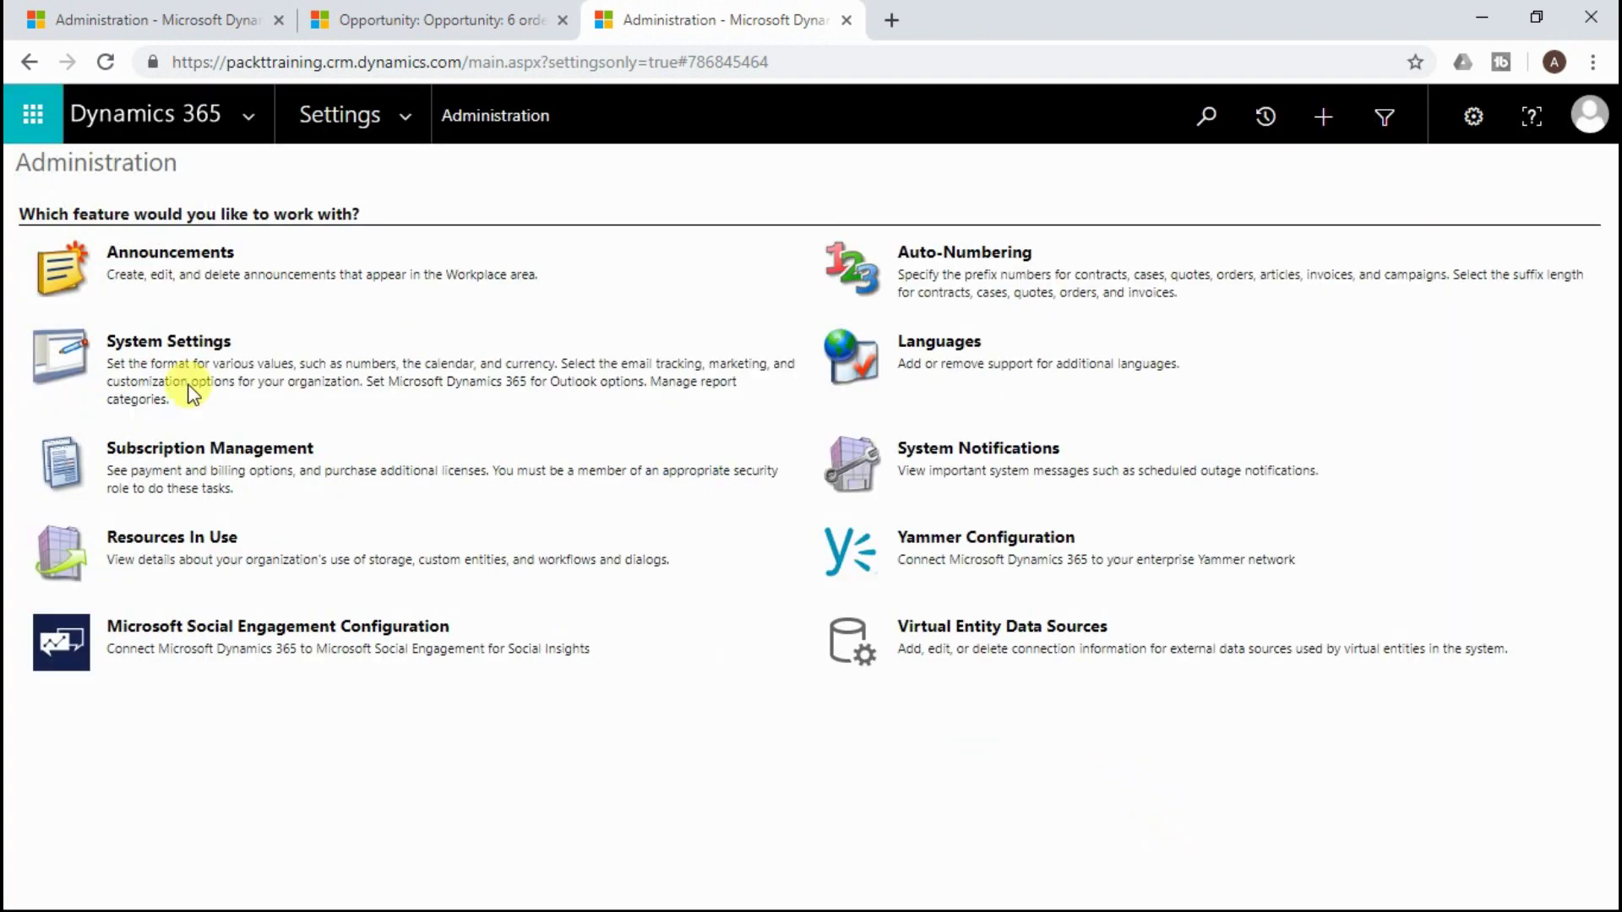
Return to the Sales app in the Classic interface and open its Accounts list
left_click(349, 15)
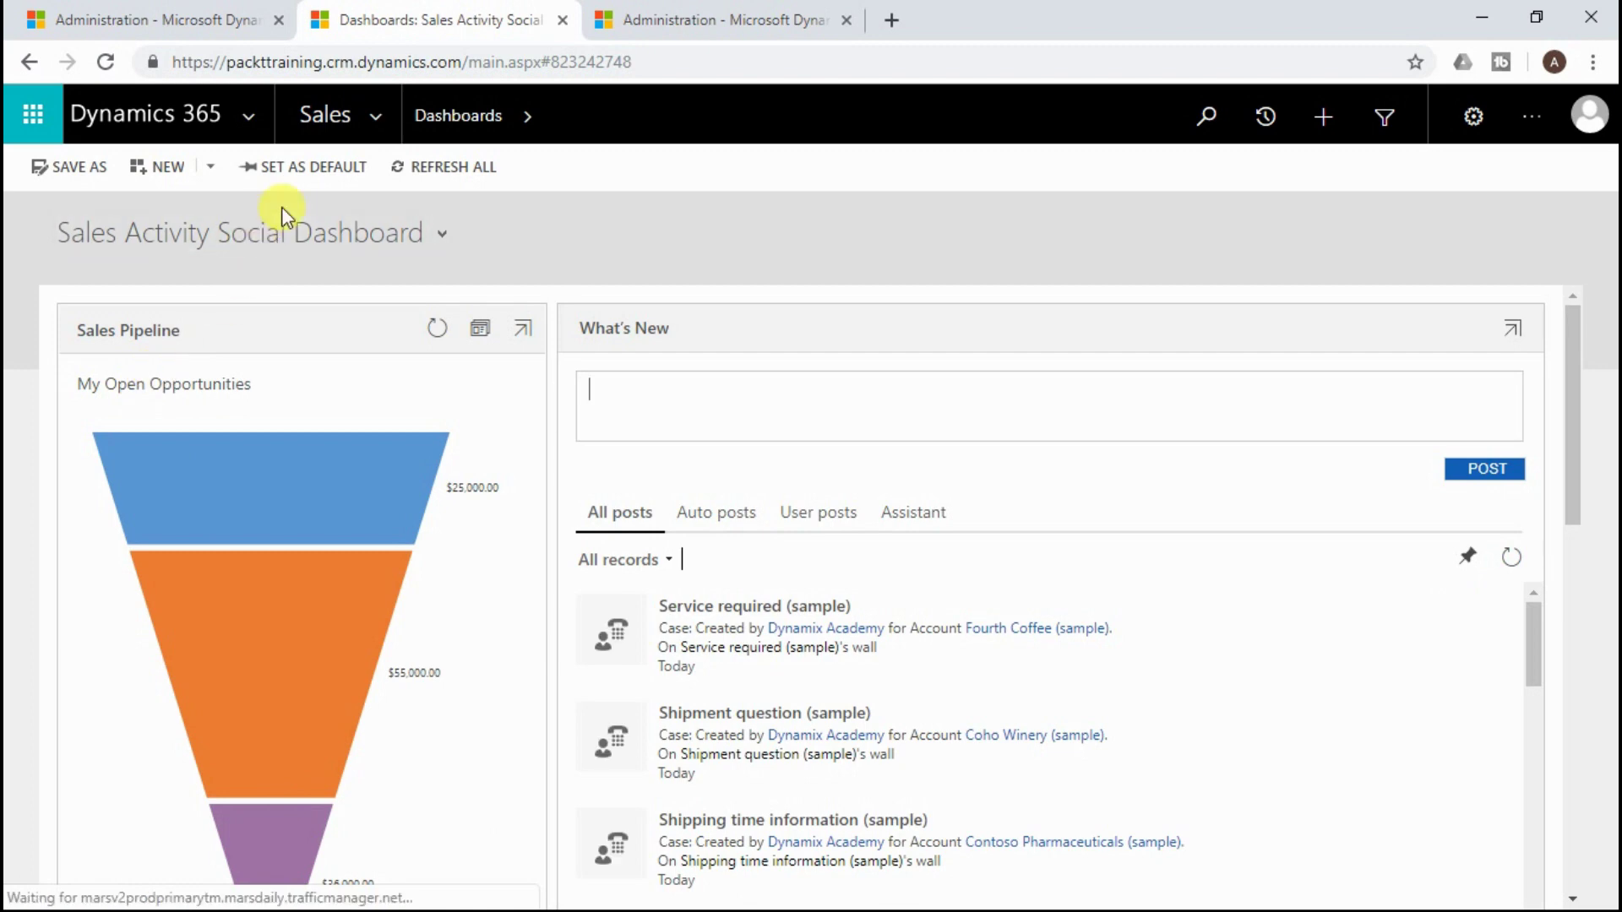
left_click(372, 128)
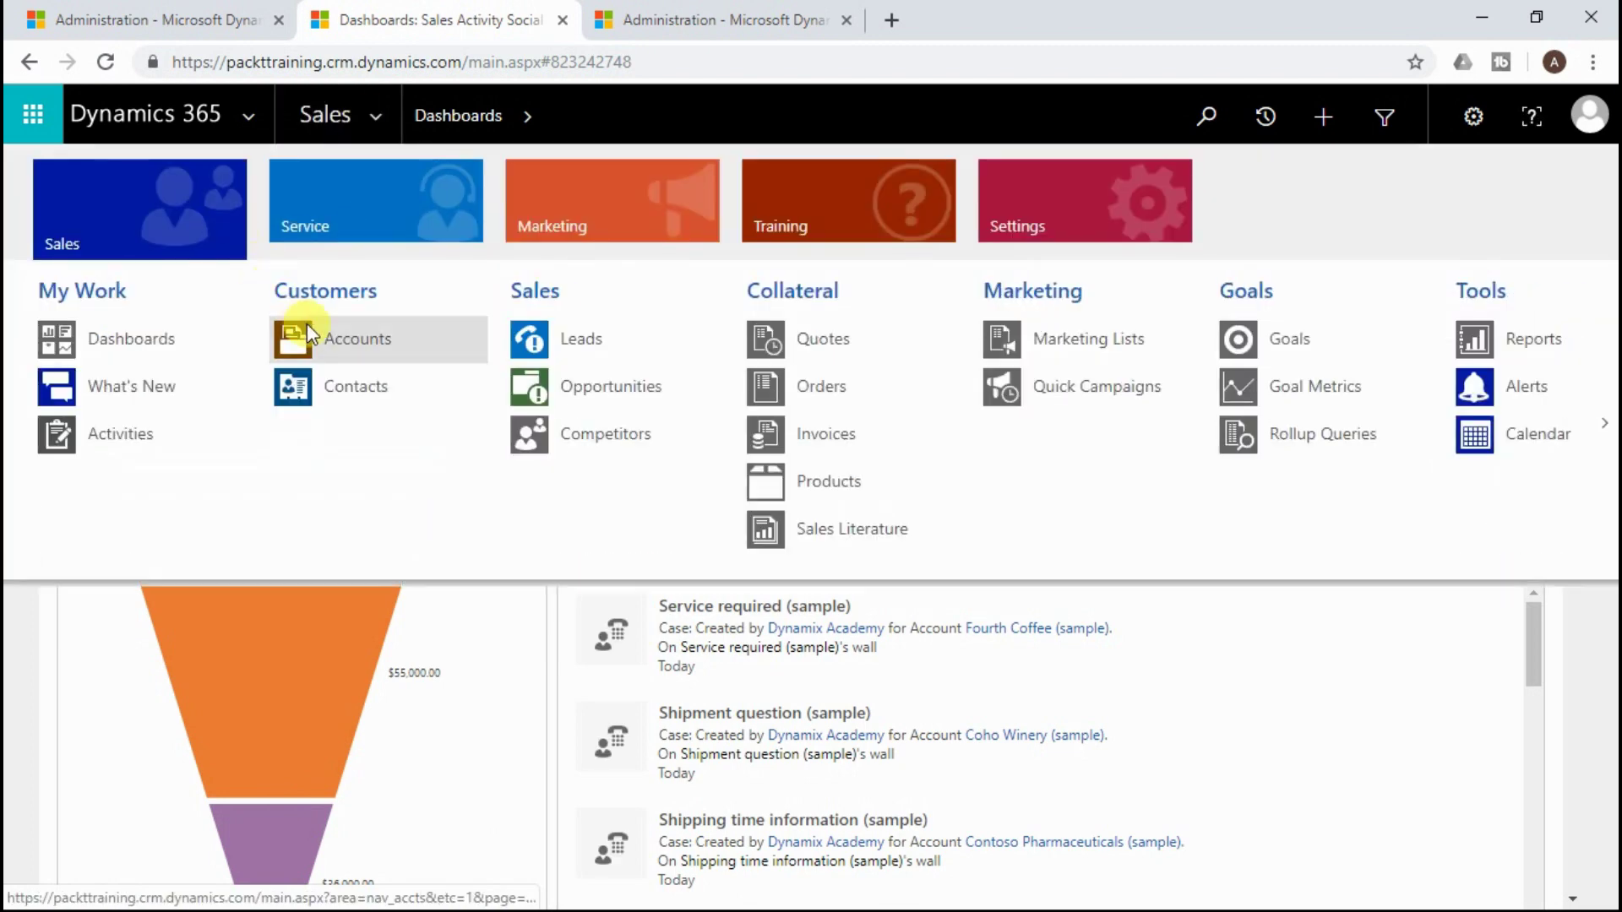
left_click(307, 327)
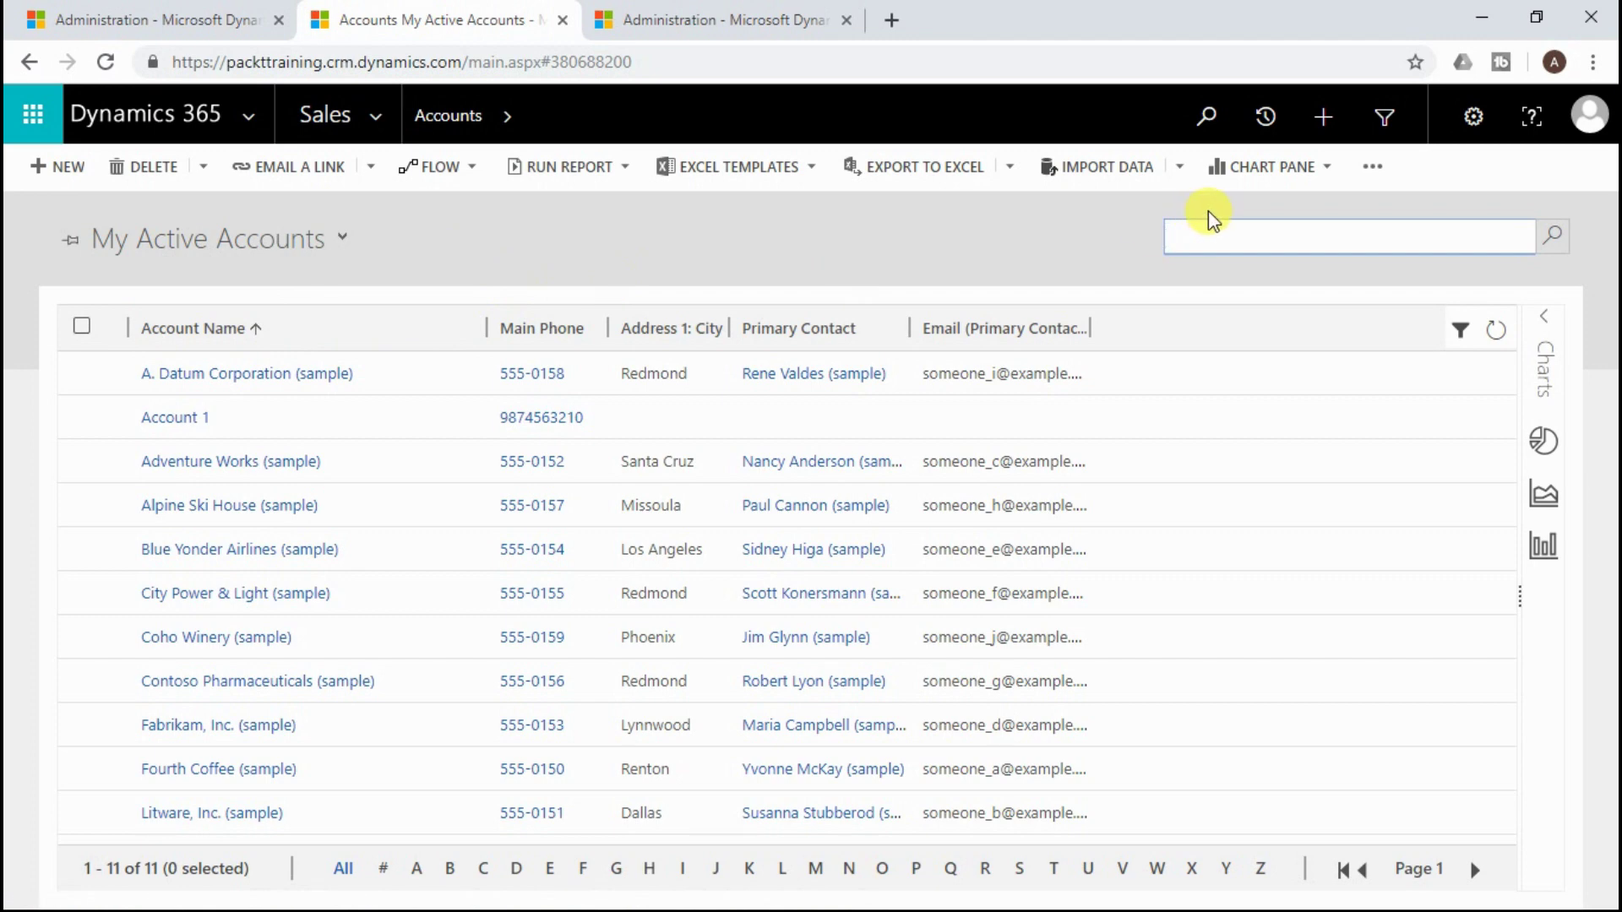
Reopen System Settings from the Administration page and set "Enable only the Unified Interface" to Yes
left_click(667, 15)
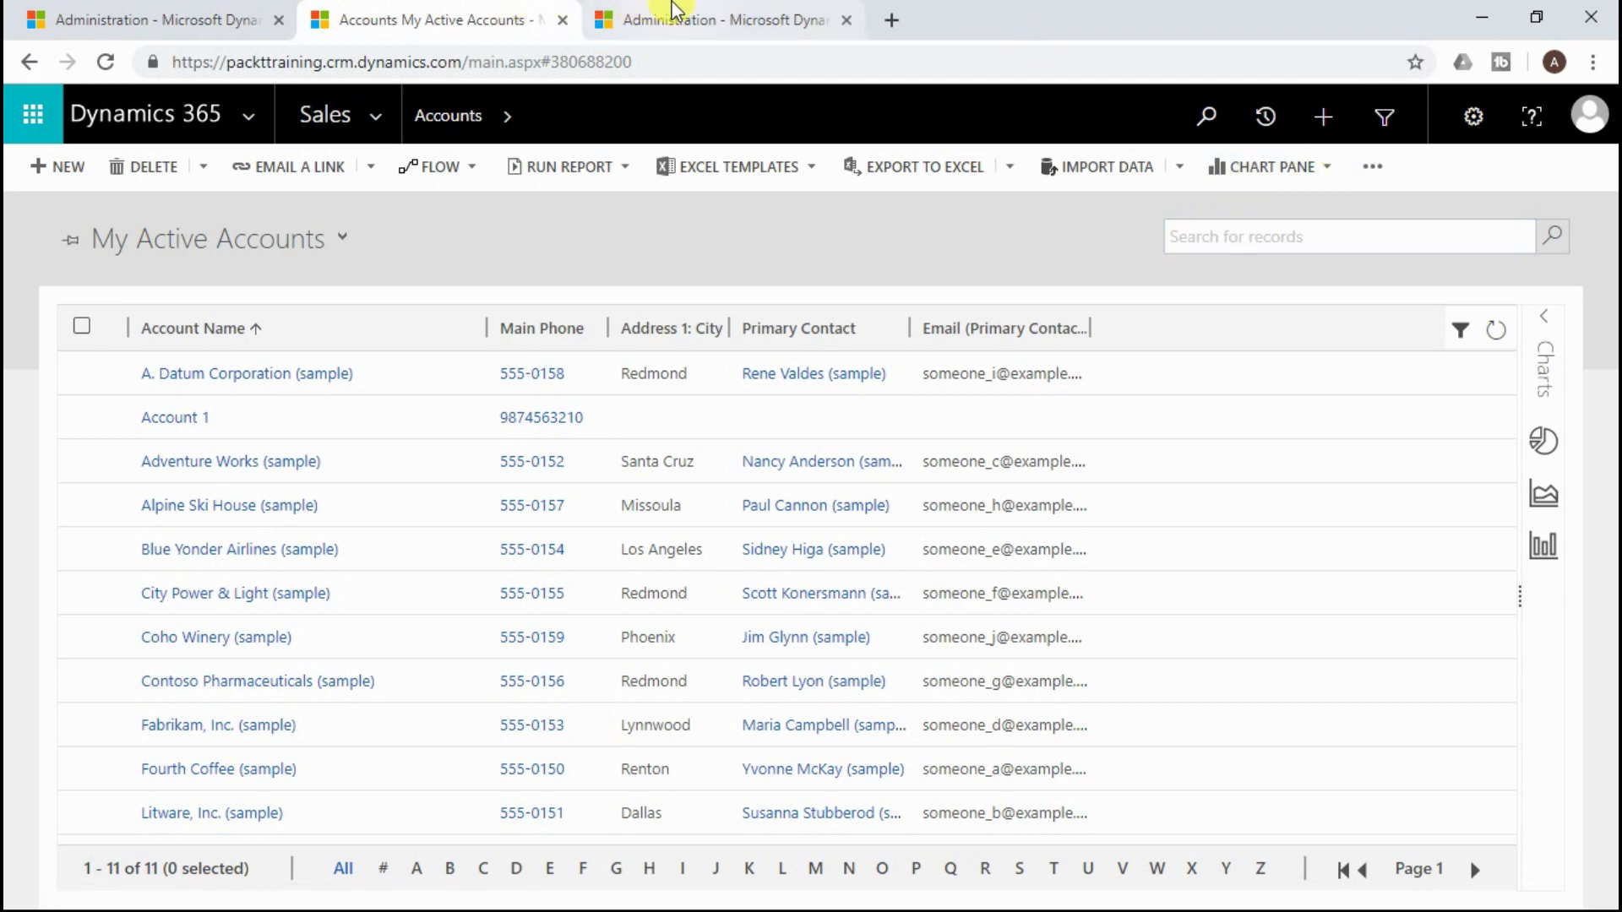
left_click(190, 341)
scroll(355, 428, "down", 8)
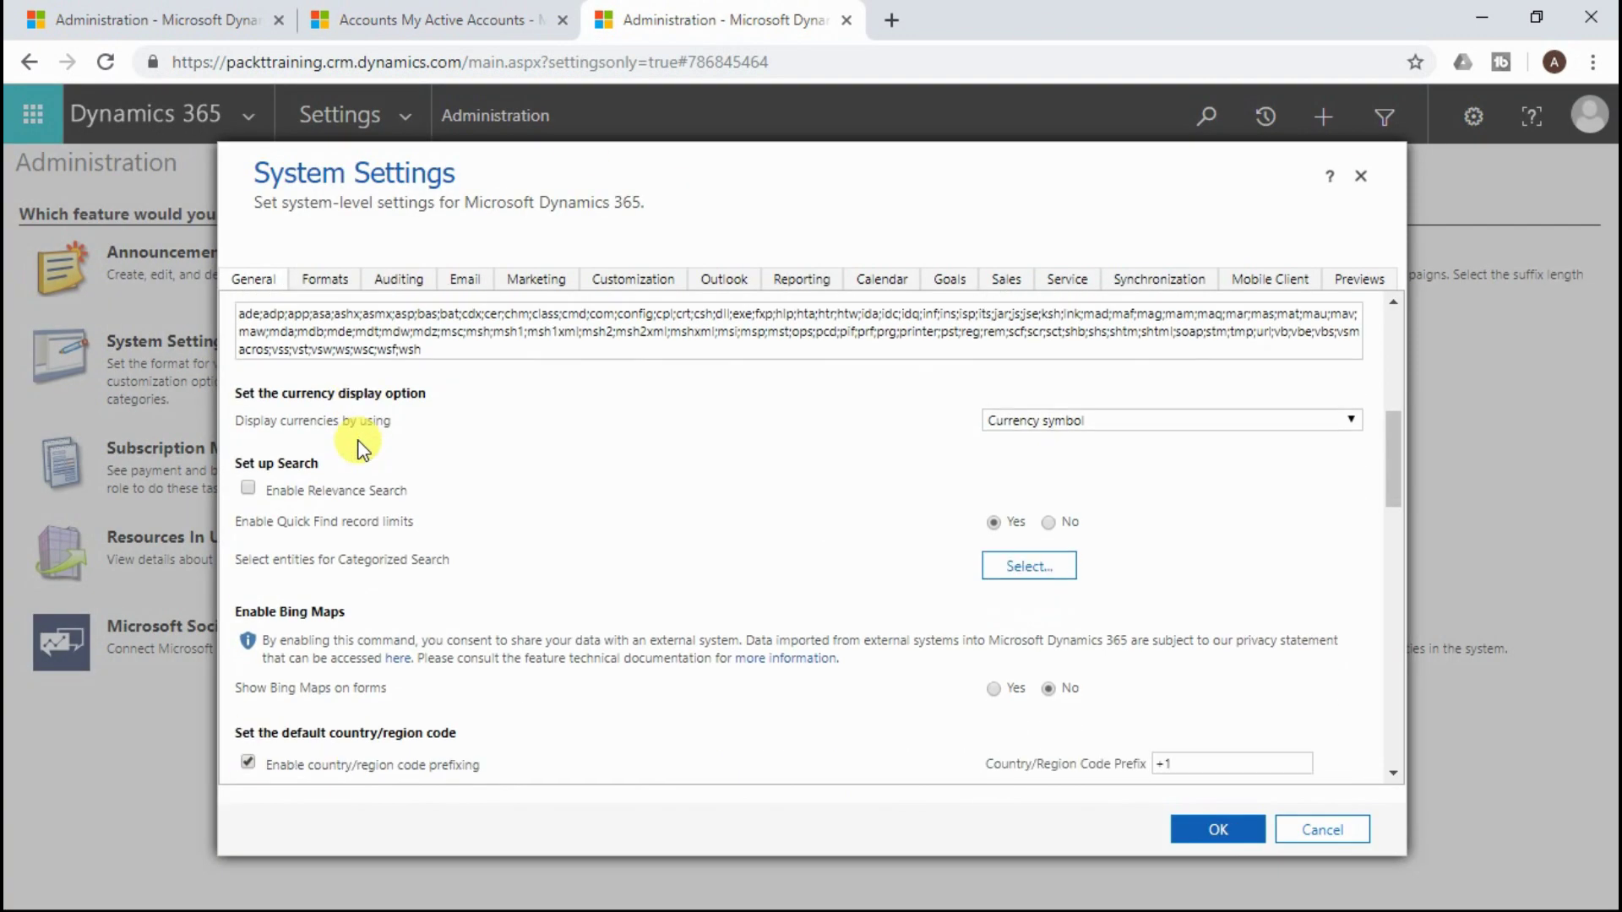
scroll(361, 448, "down", 3)
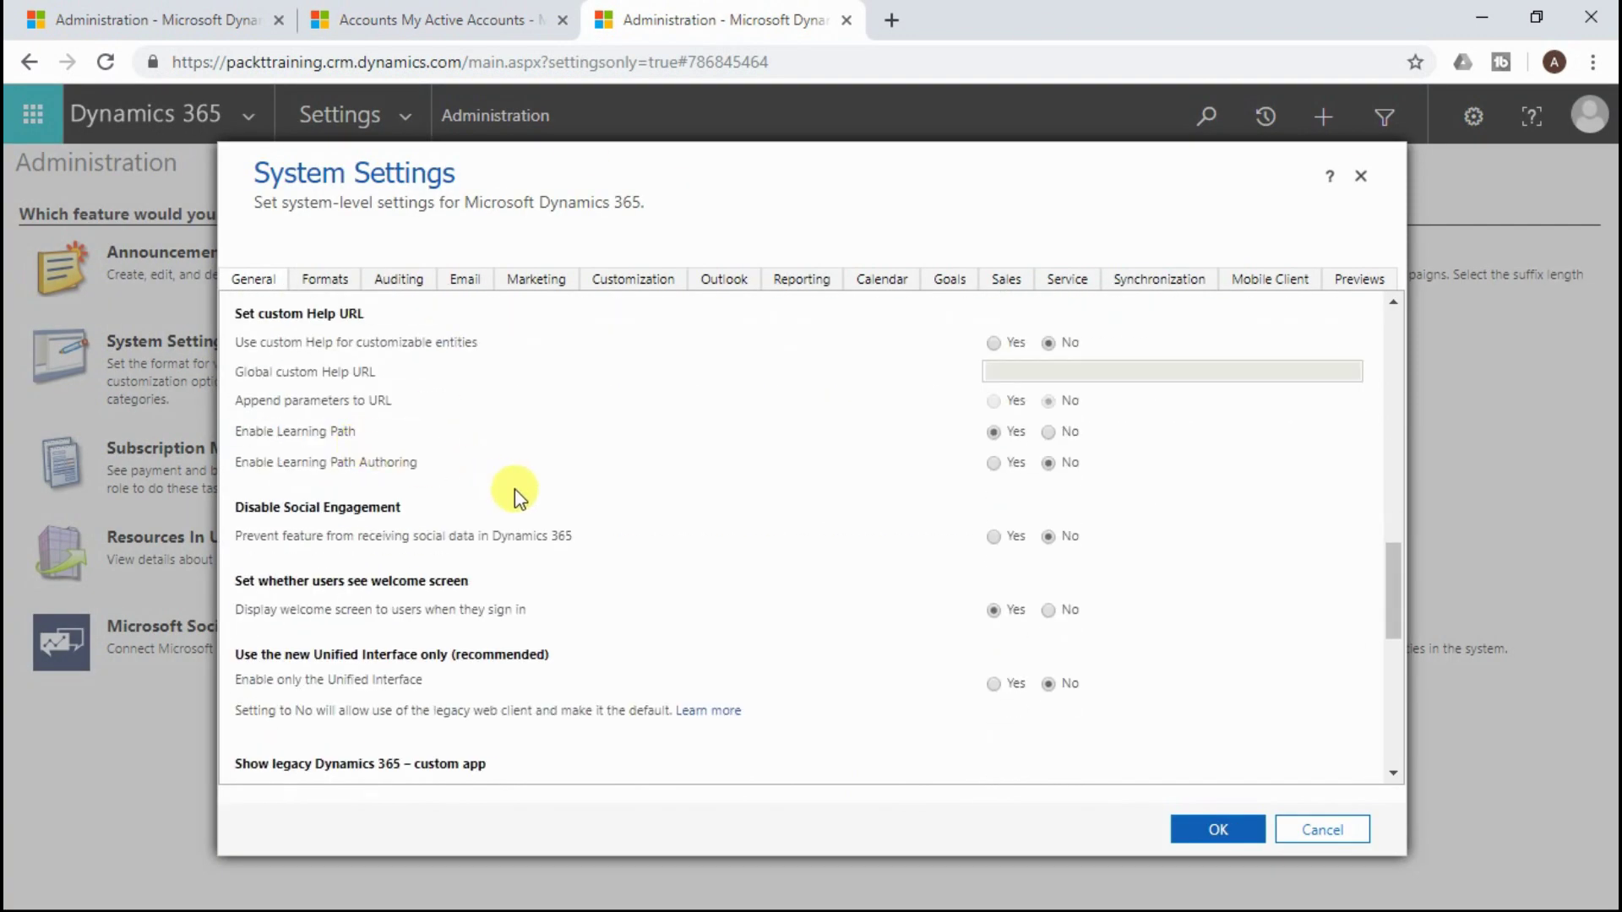
scroll(514, 490, "down", 1)
scroll(515, 488, "down", 1)
left_click(993, 564)
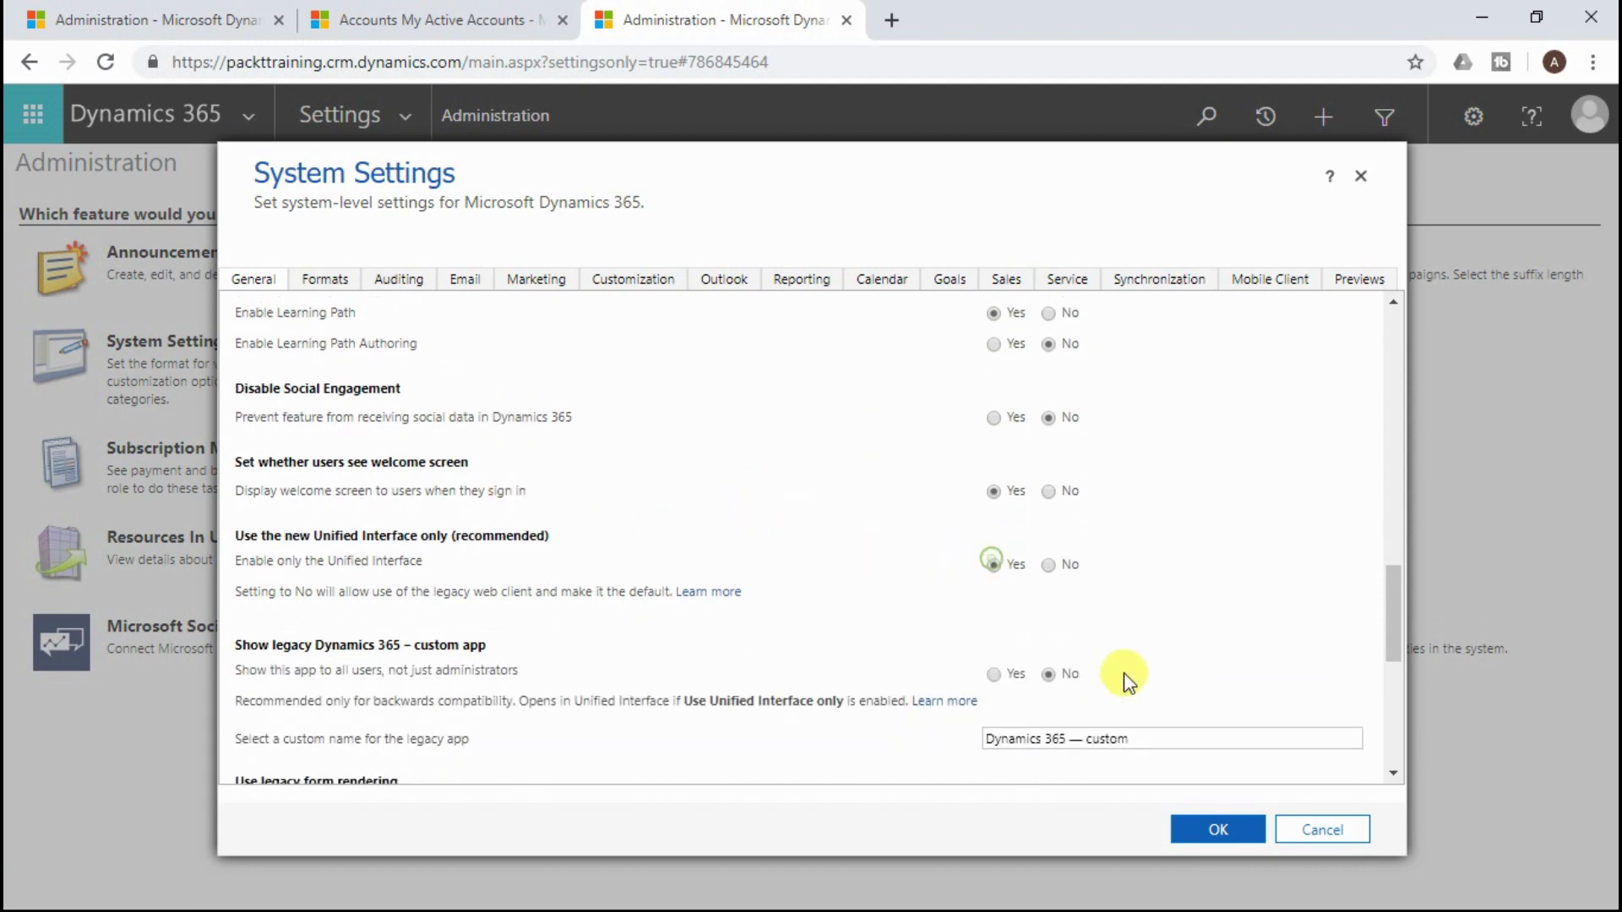